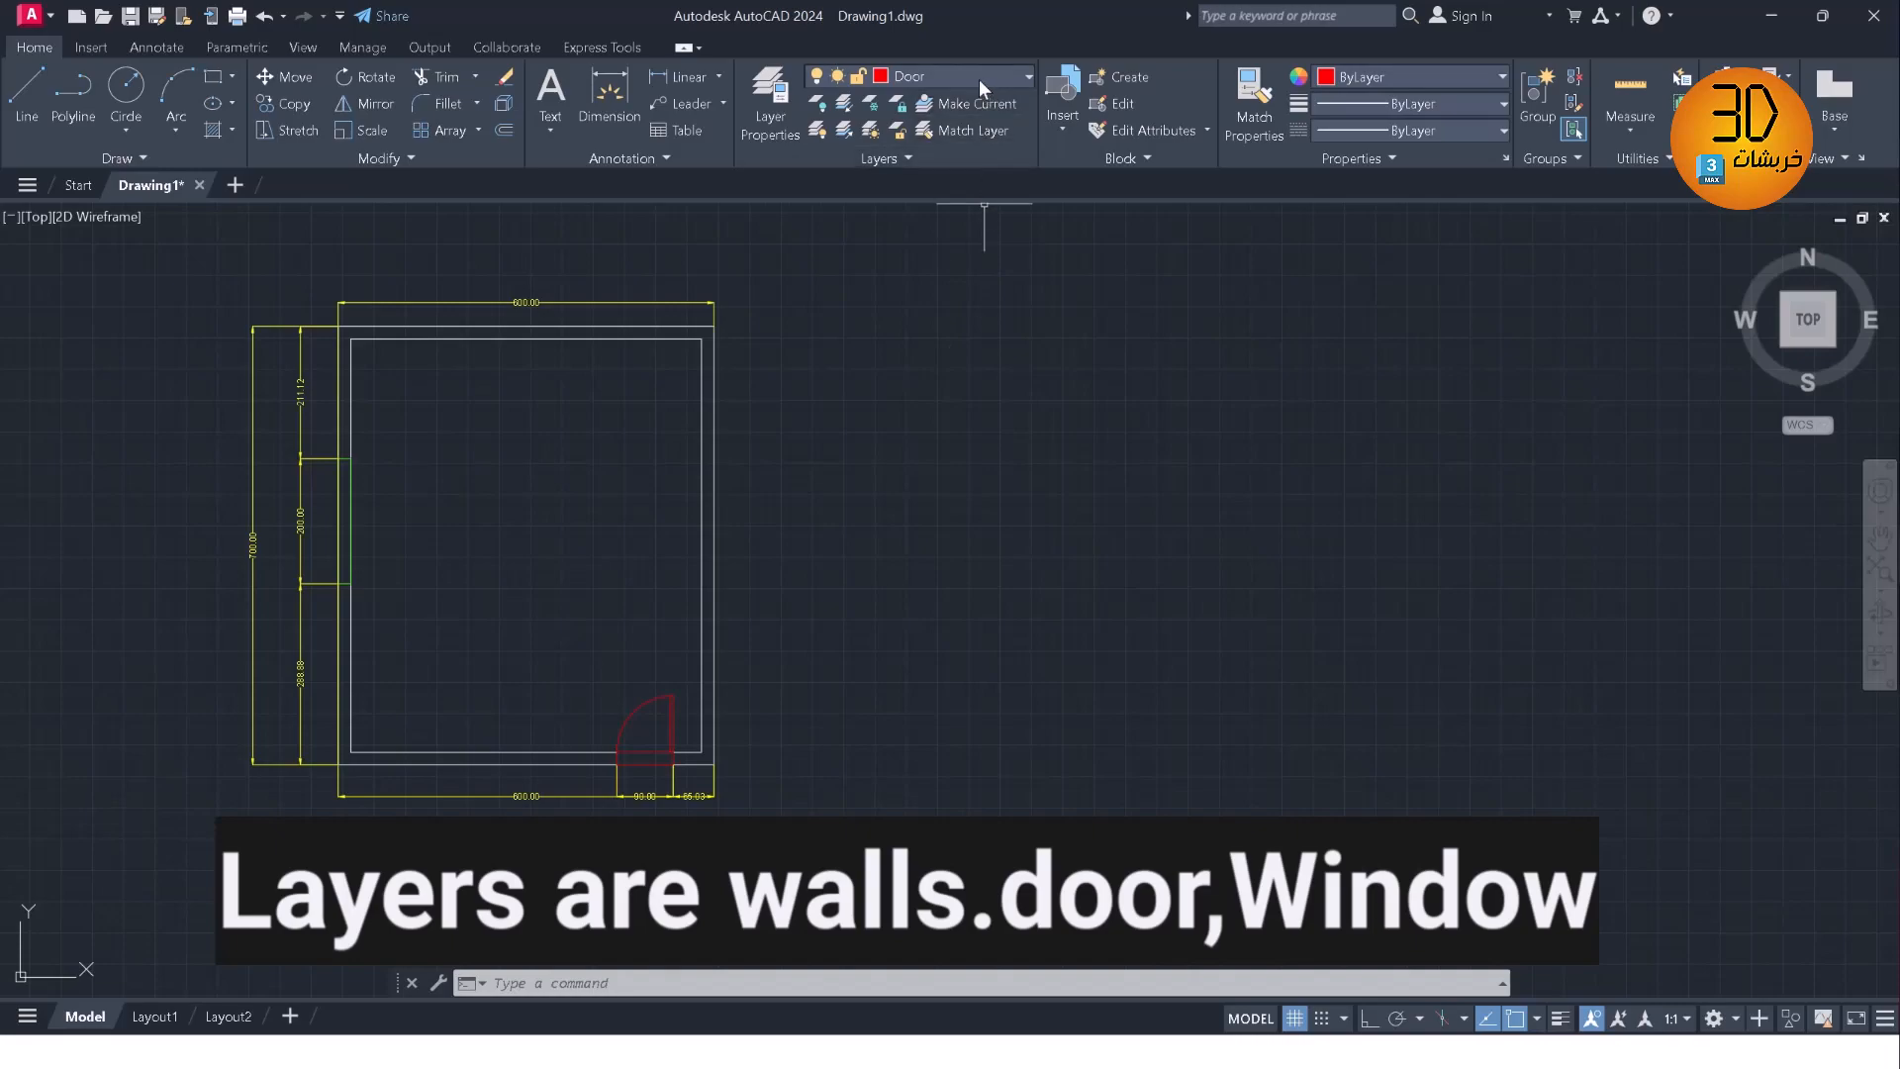
Create three new layers named 3D Door, 3D Wind and 3D Walls
left_click(777, 101)
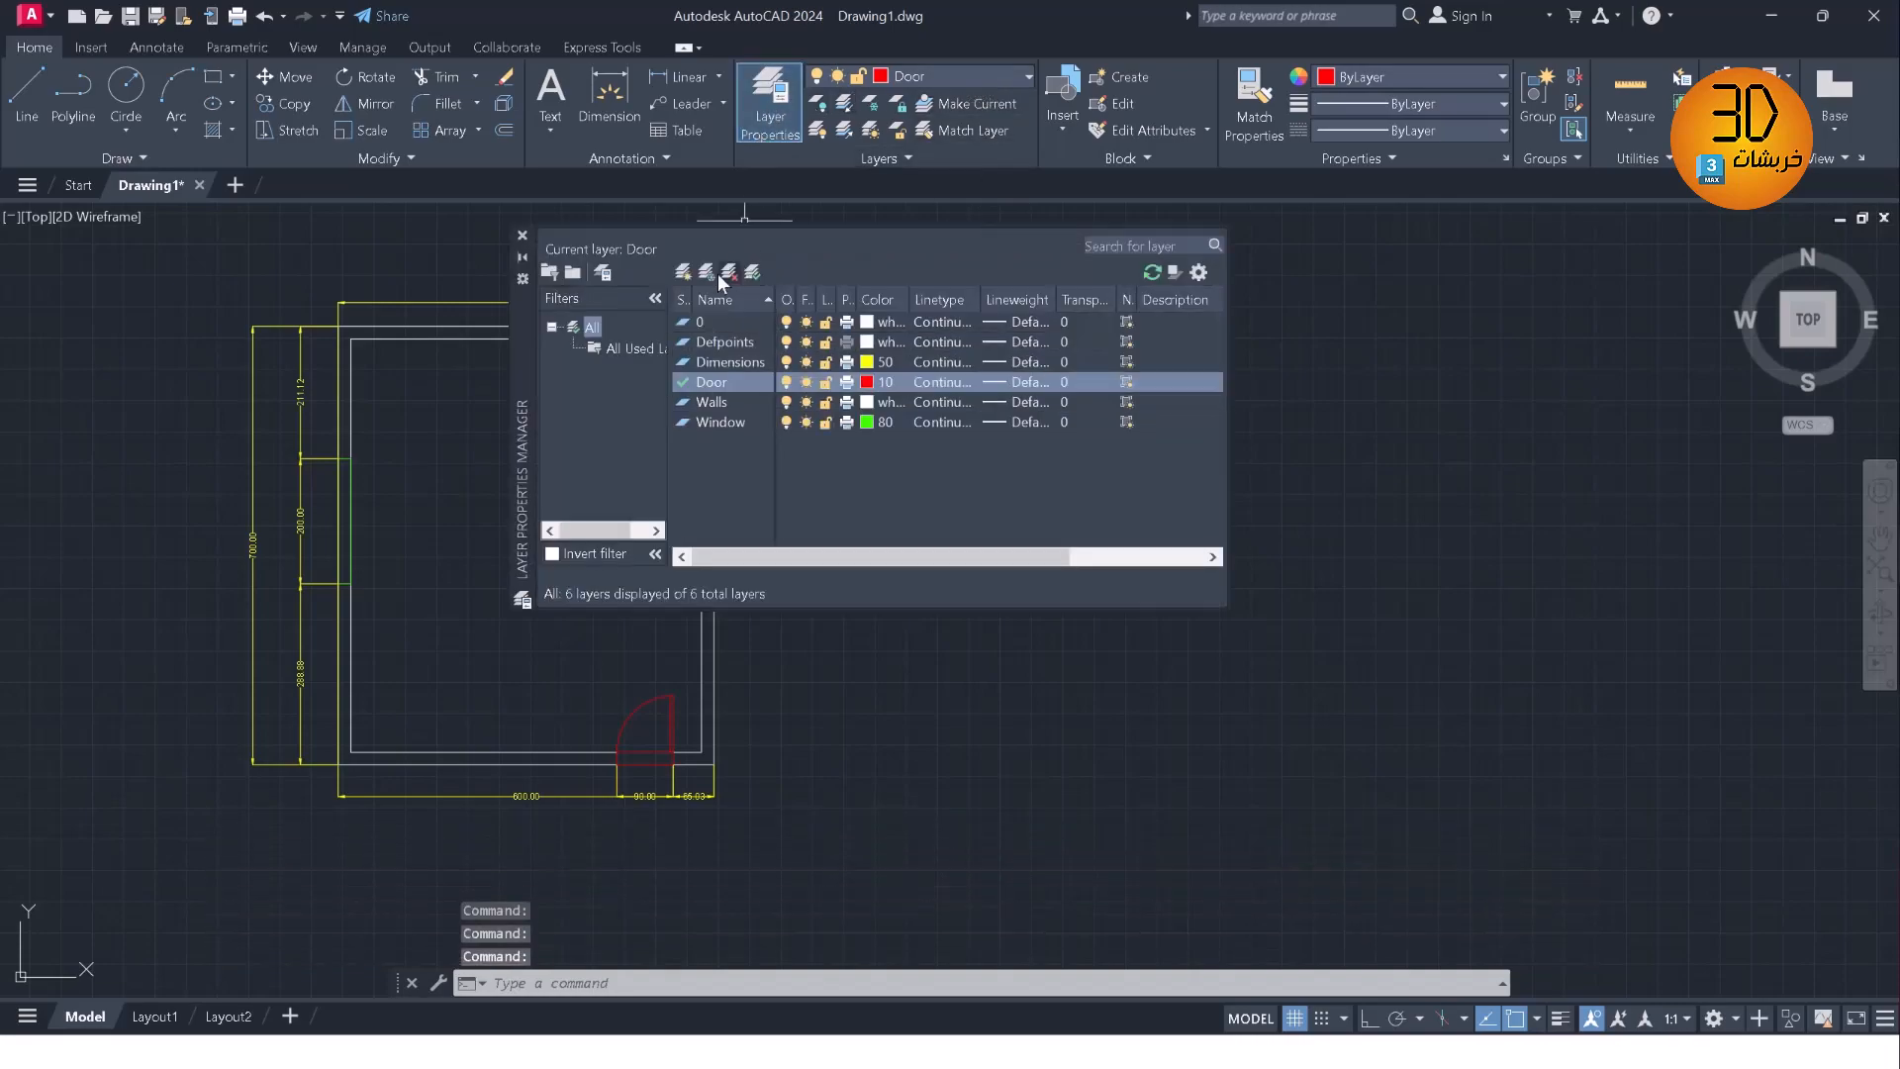
left_click(689, 274)
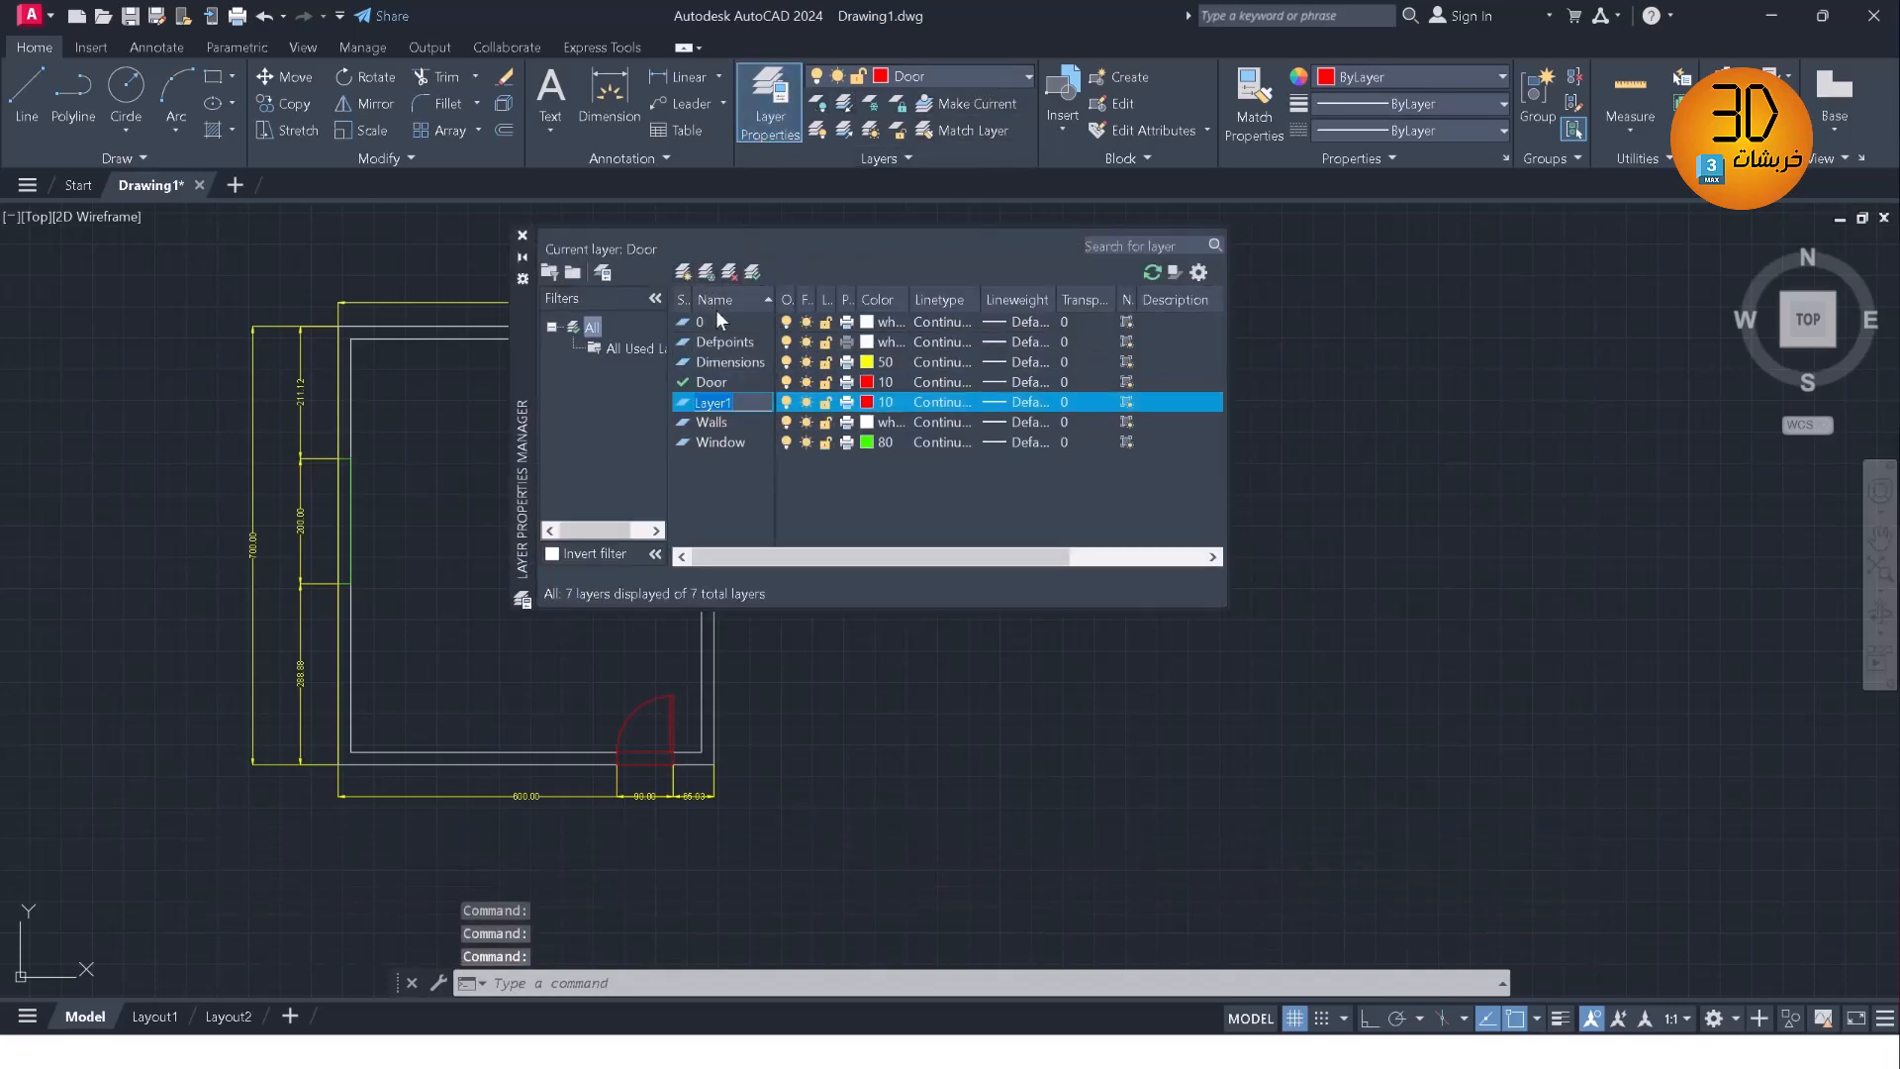
type("3D Door")
key("Return")
left_click(682, 273)
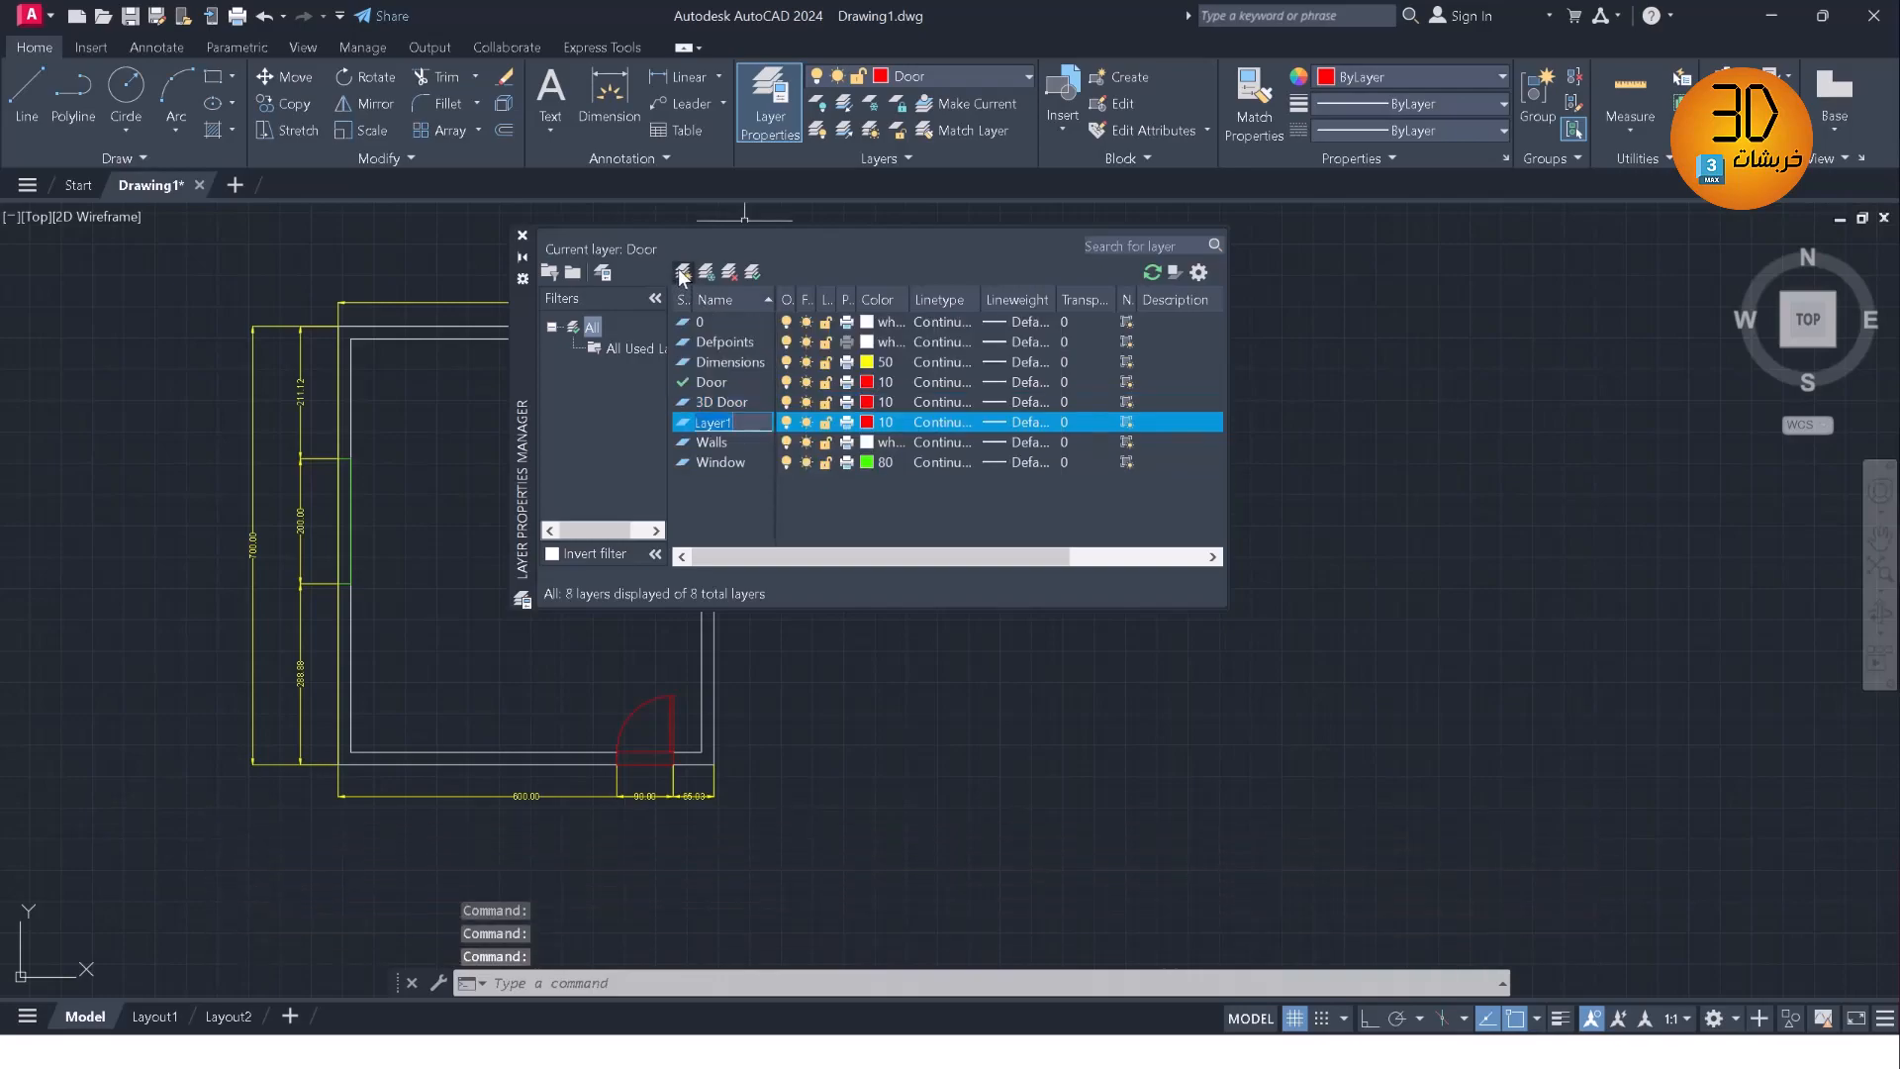
type("3D Wind")
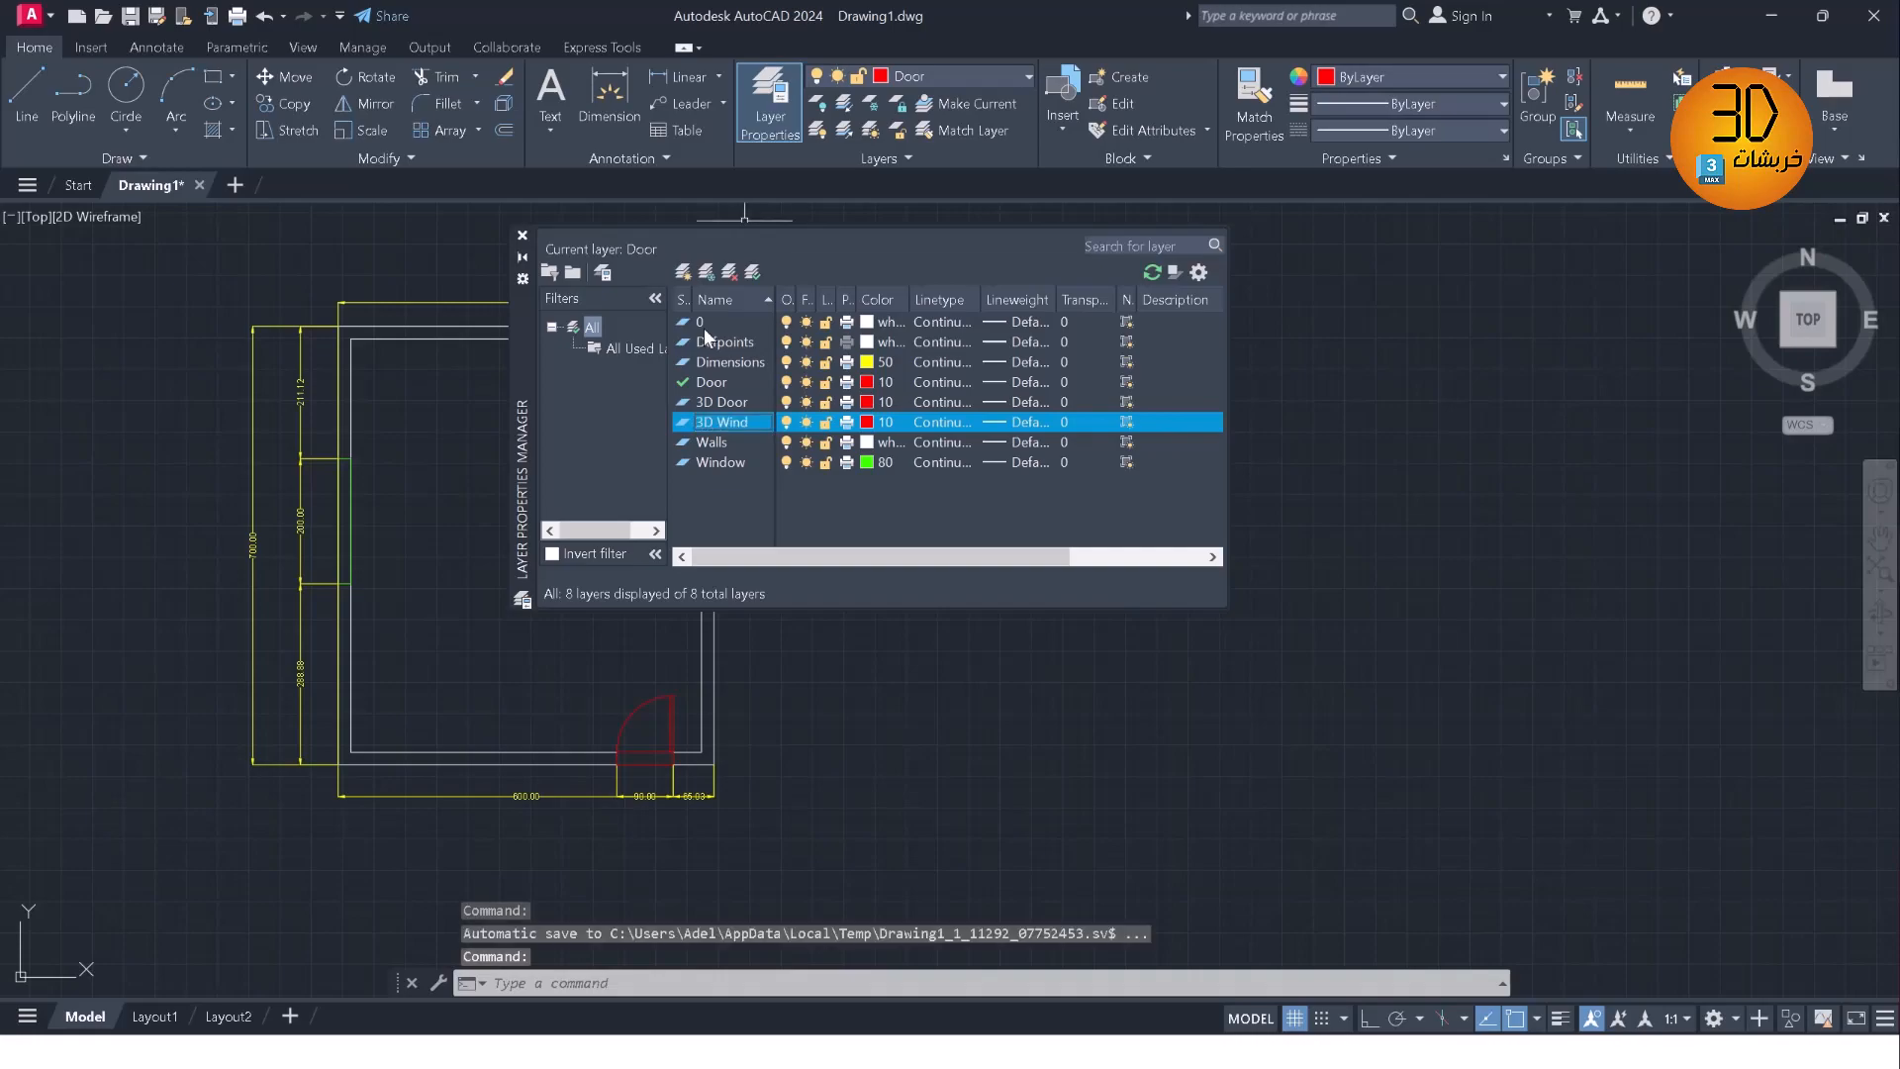
left_click(688, 271)
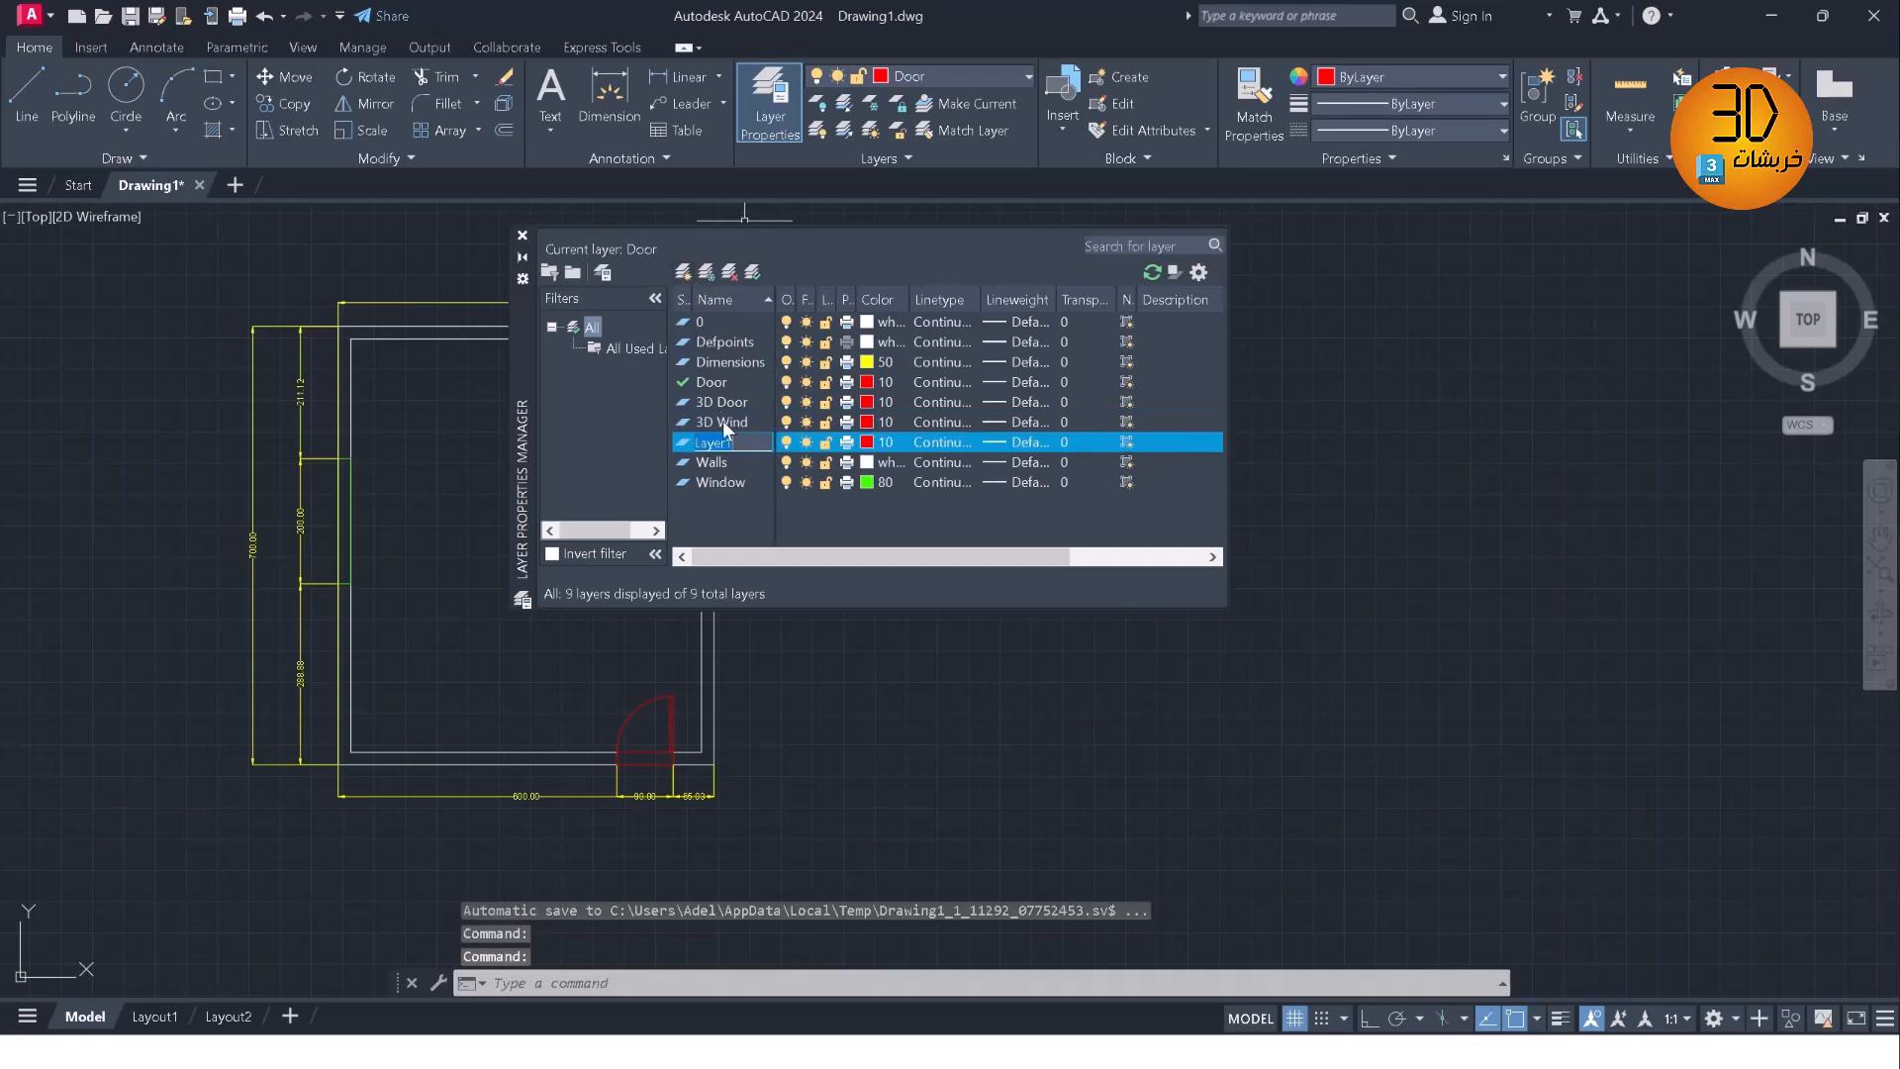
type("3D Walls")
key("Return")
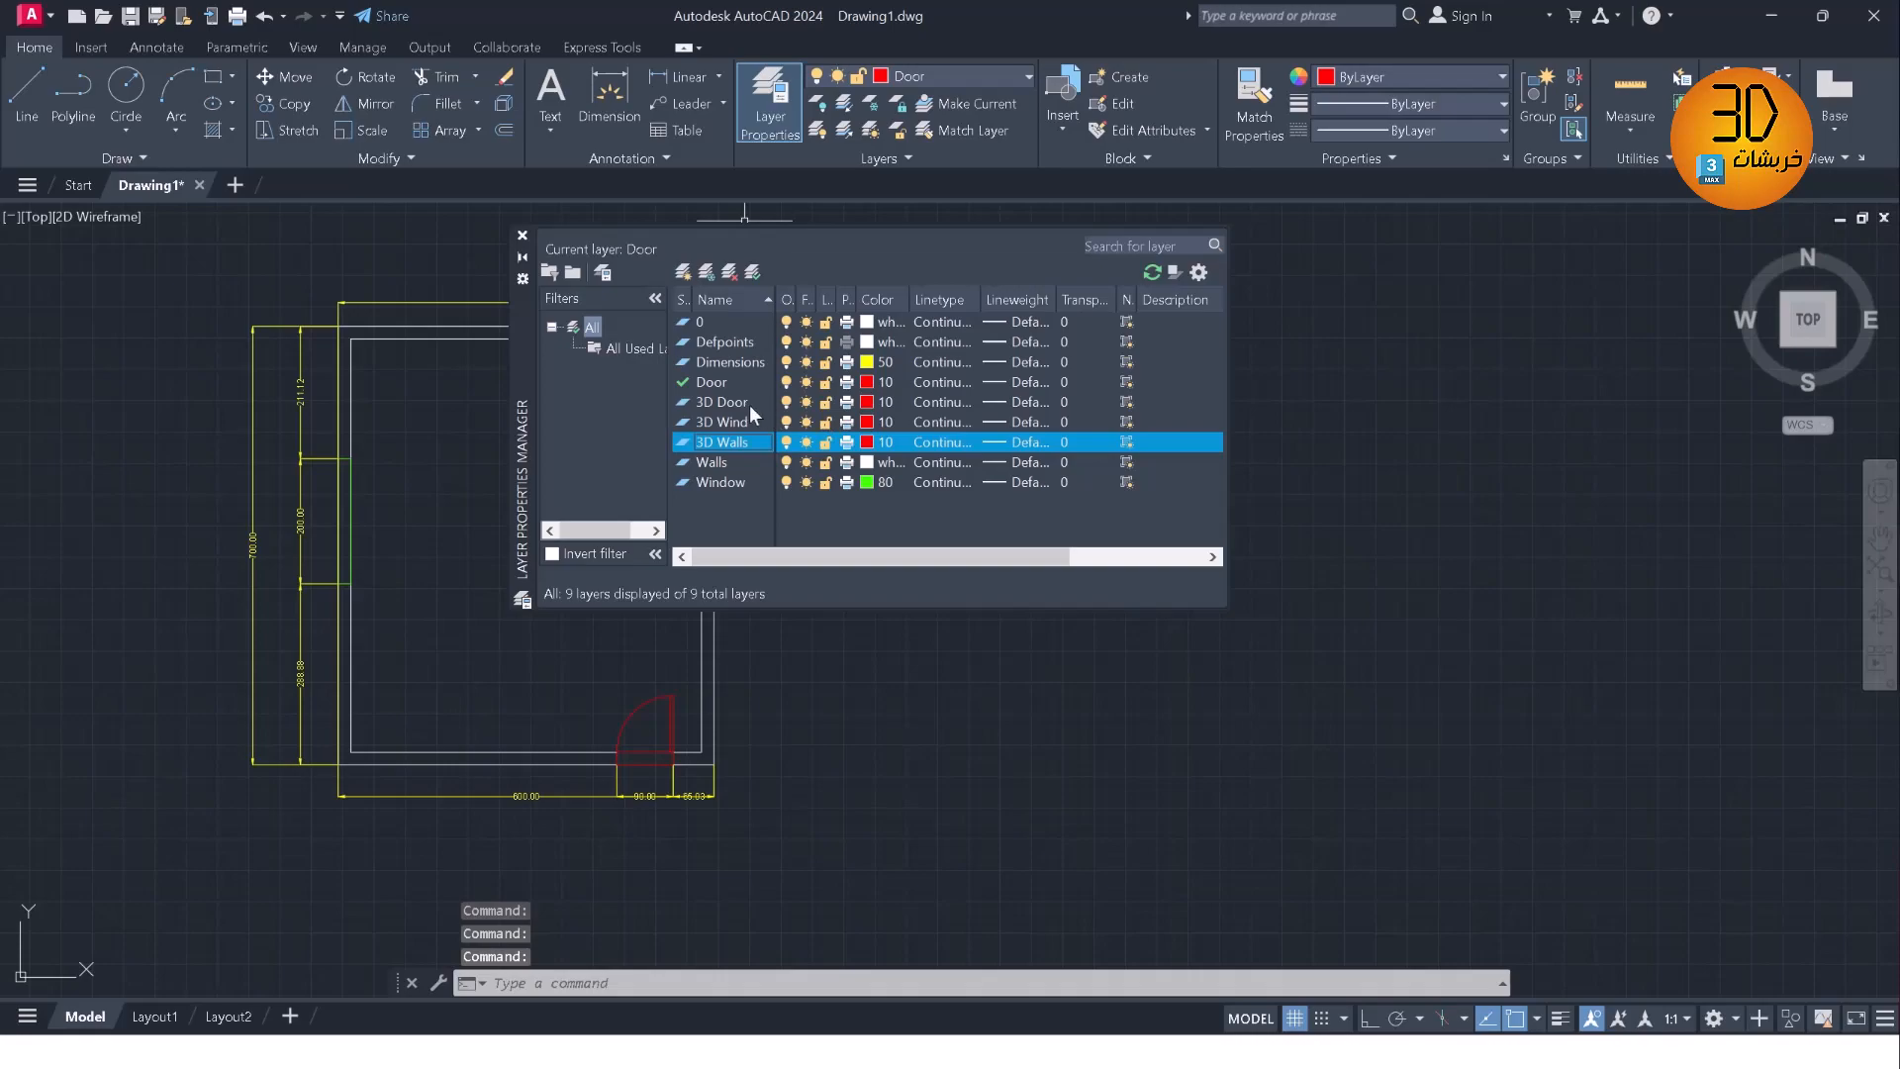
Assign index colour 200 to layer 3D Door, 90 to 3D Wind and 130 to 3D Walls, and close the layer manager
left_click(871, 402)
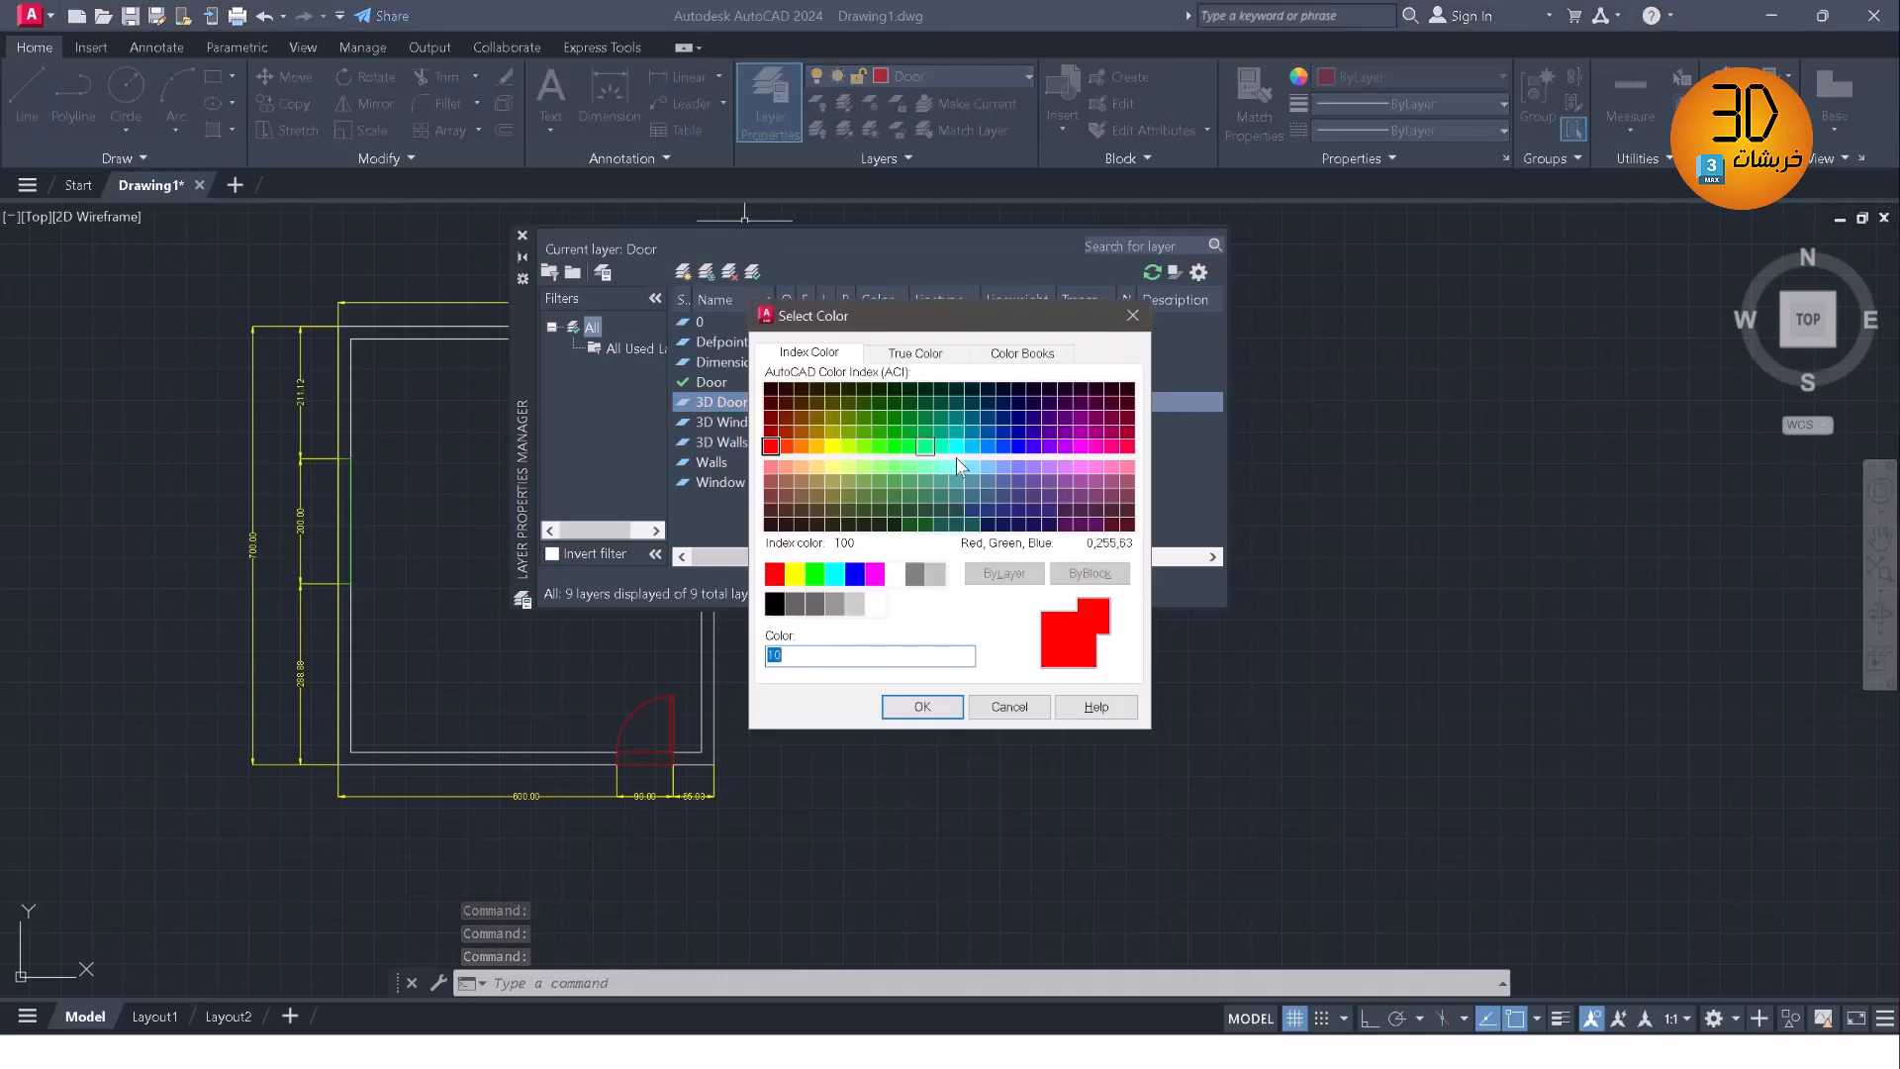
left_click(1065, 445)
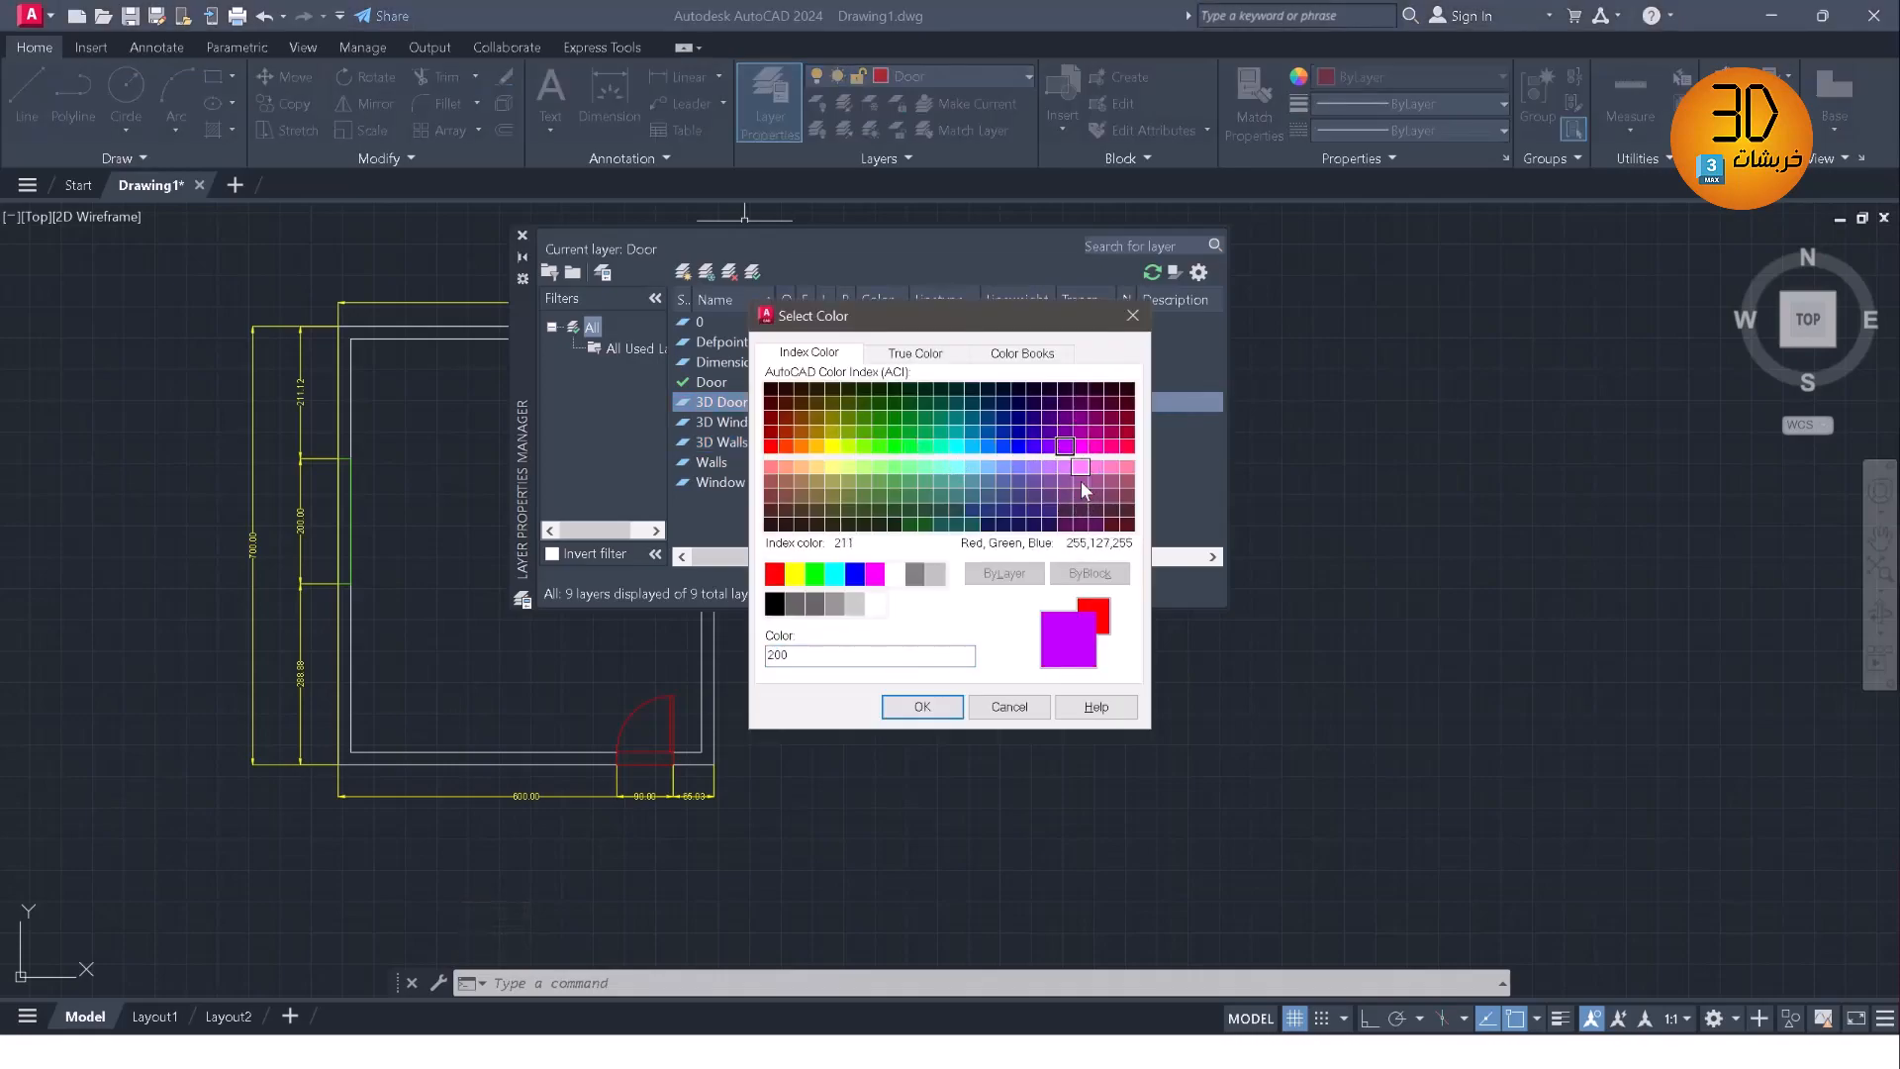
left_click(921, 707)
left_click(871, 424)
left_click(893, 445)
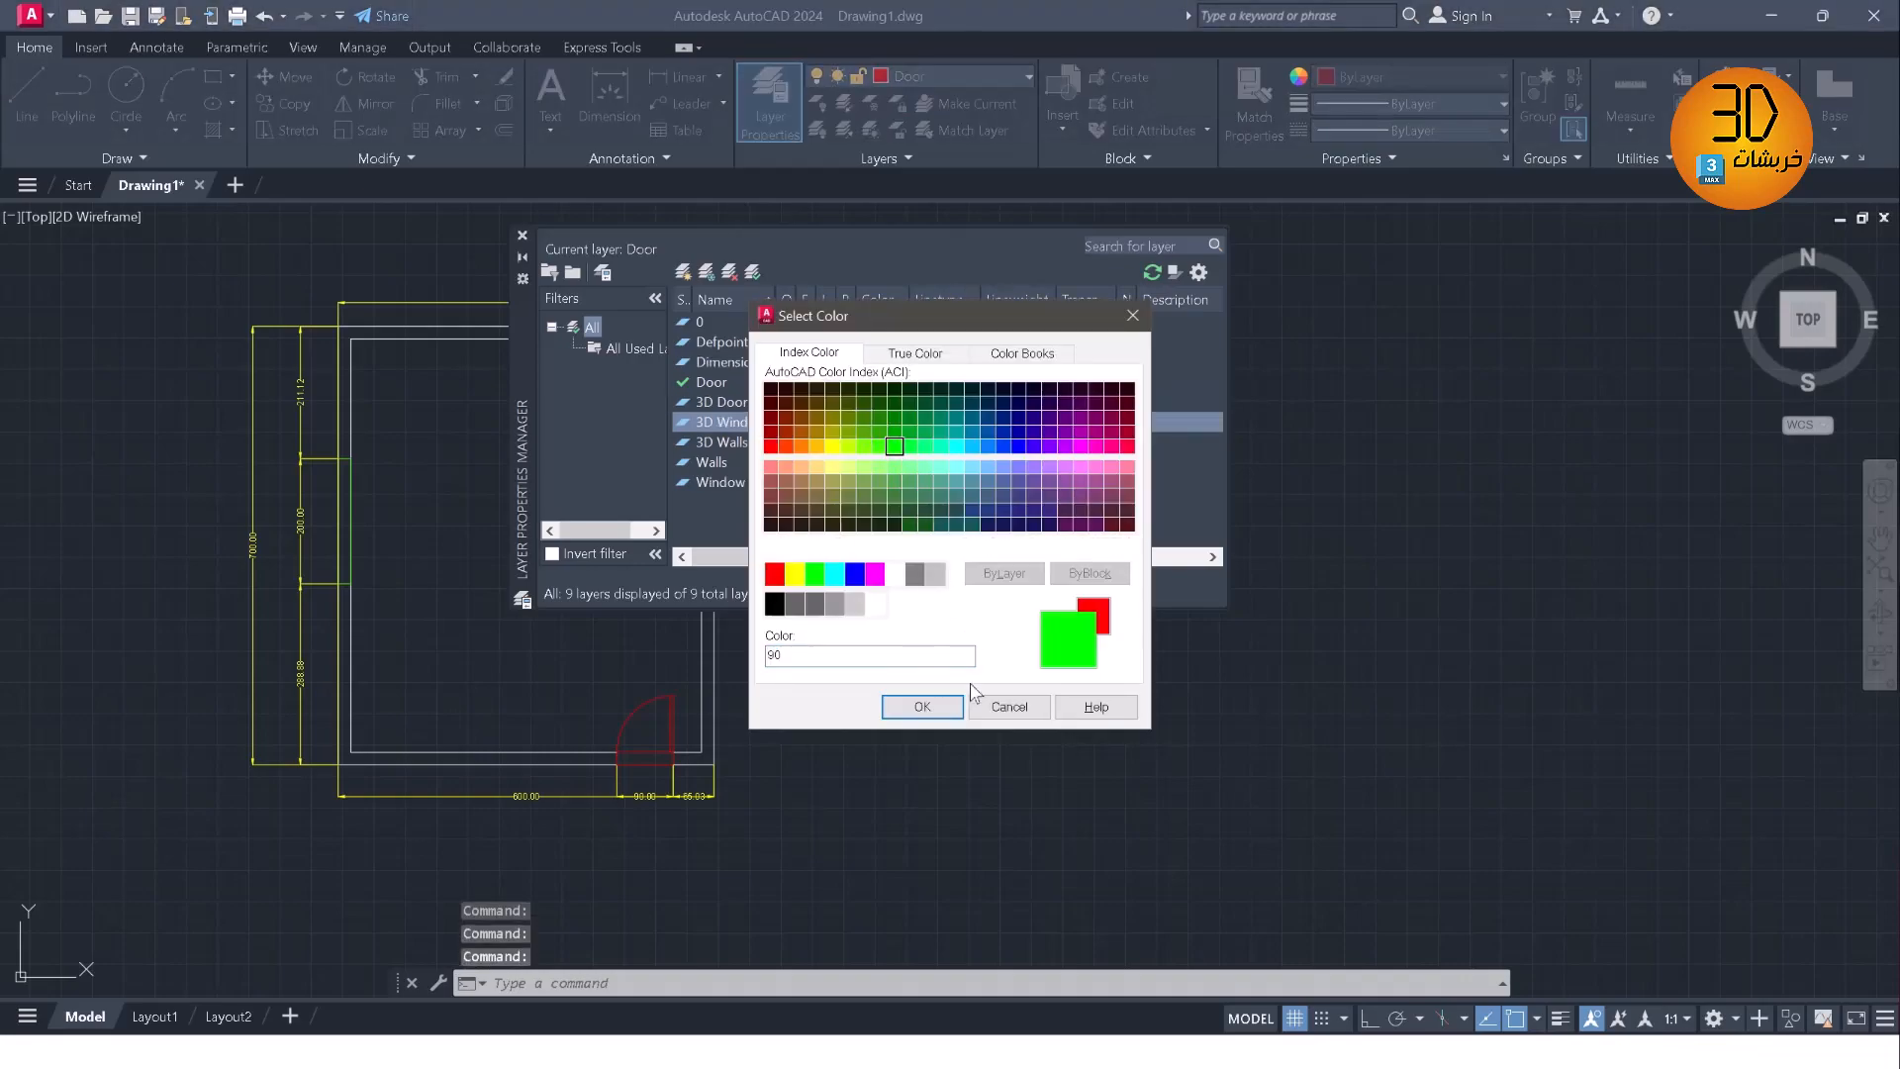
left_click(921, 707)
left_click(871, 442)
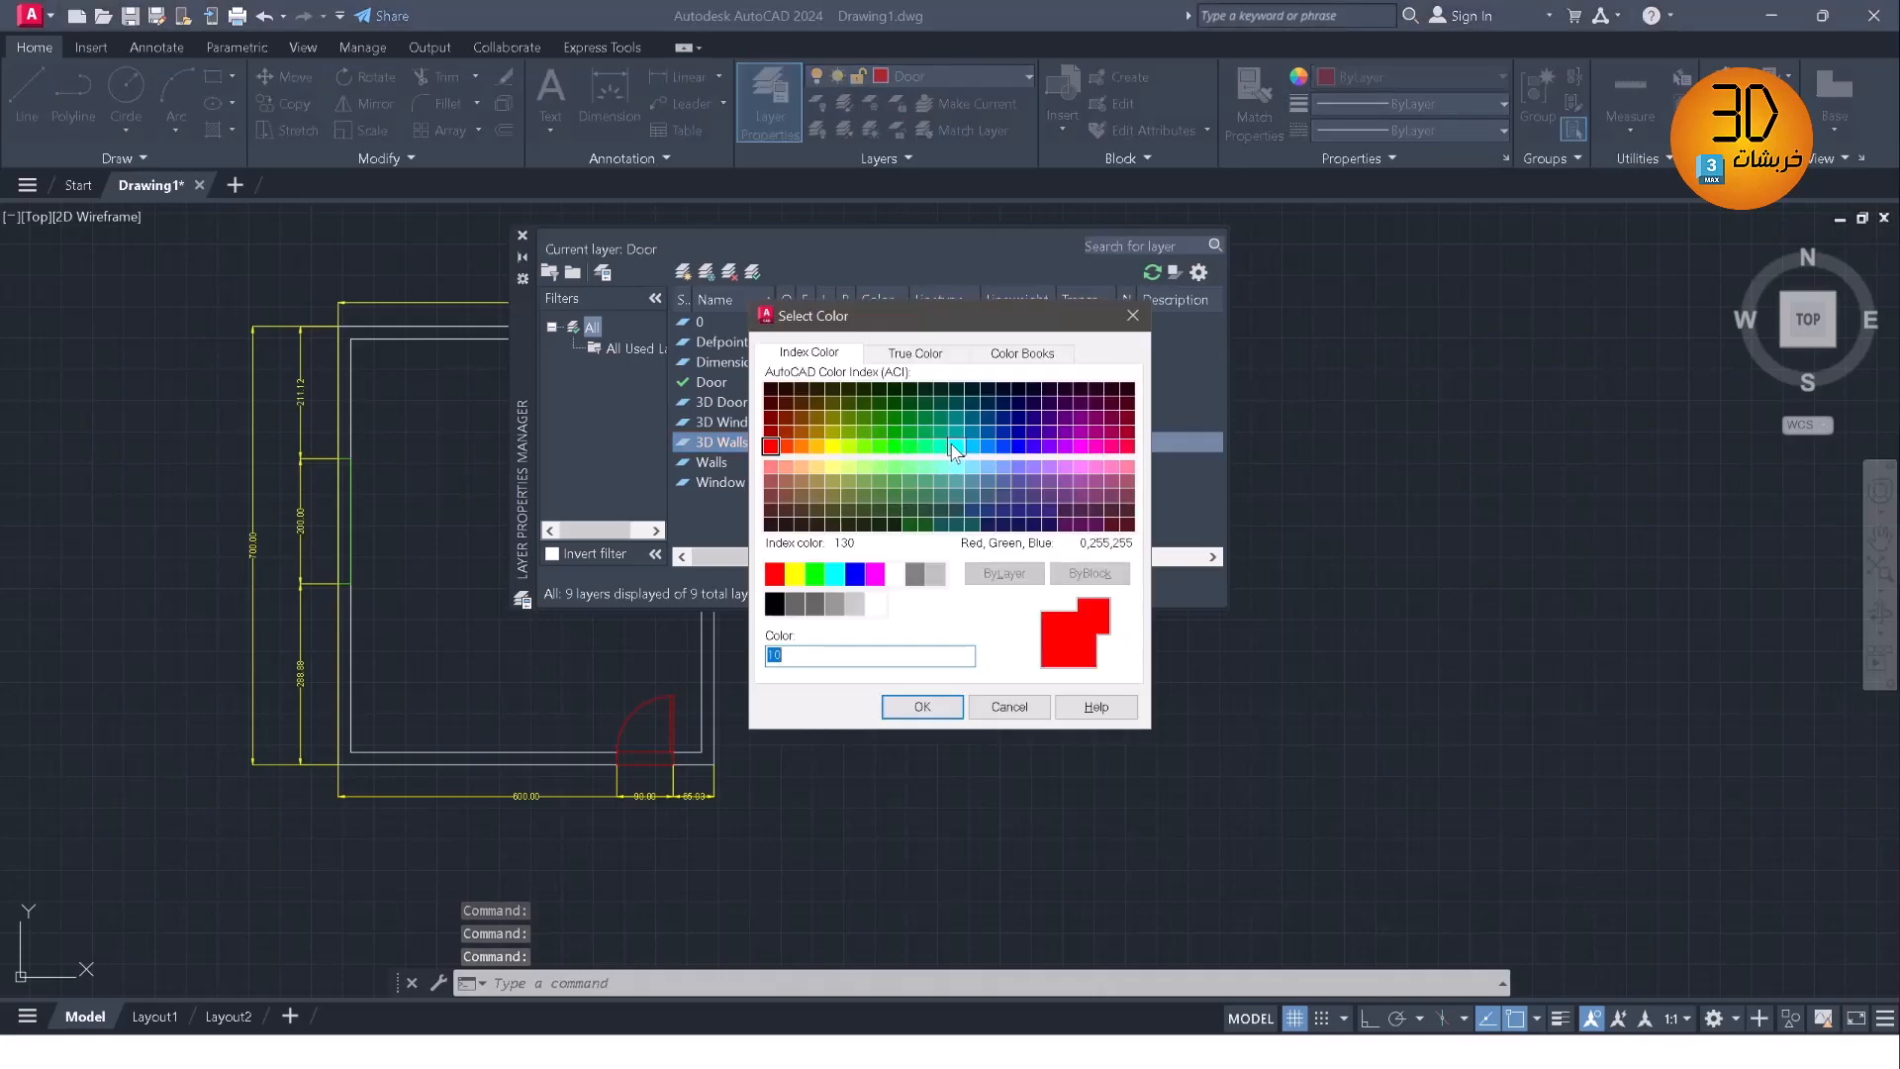
left_click(953, 446)
left_click(921, 707)
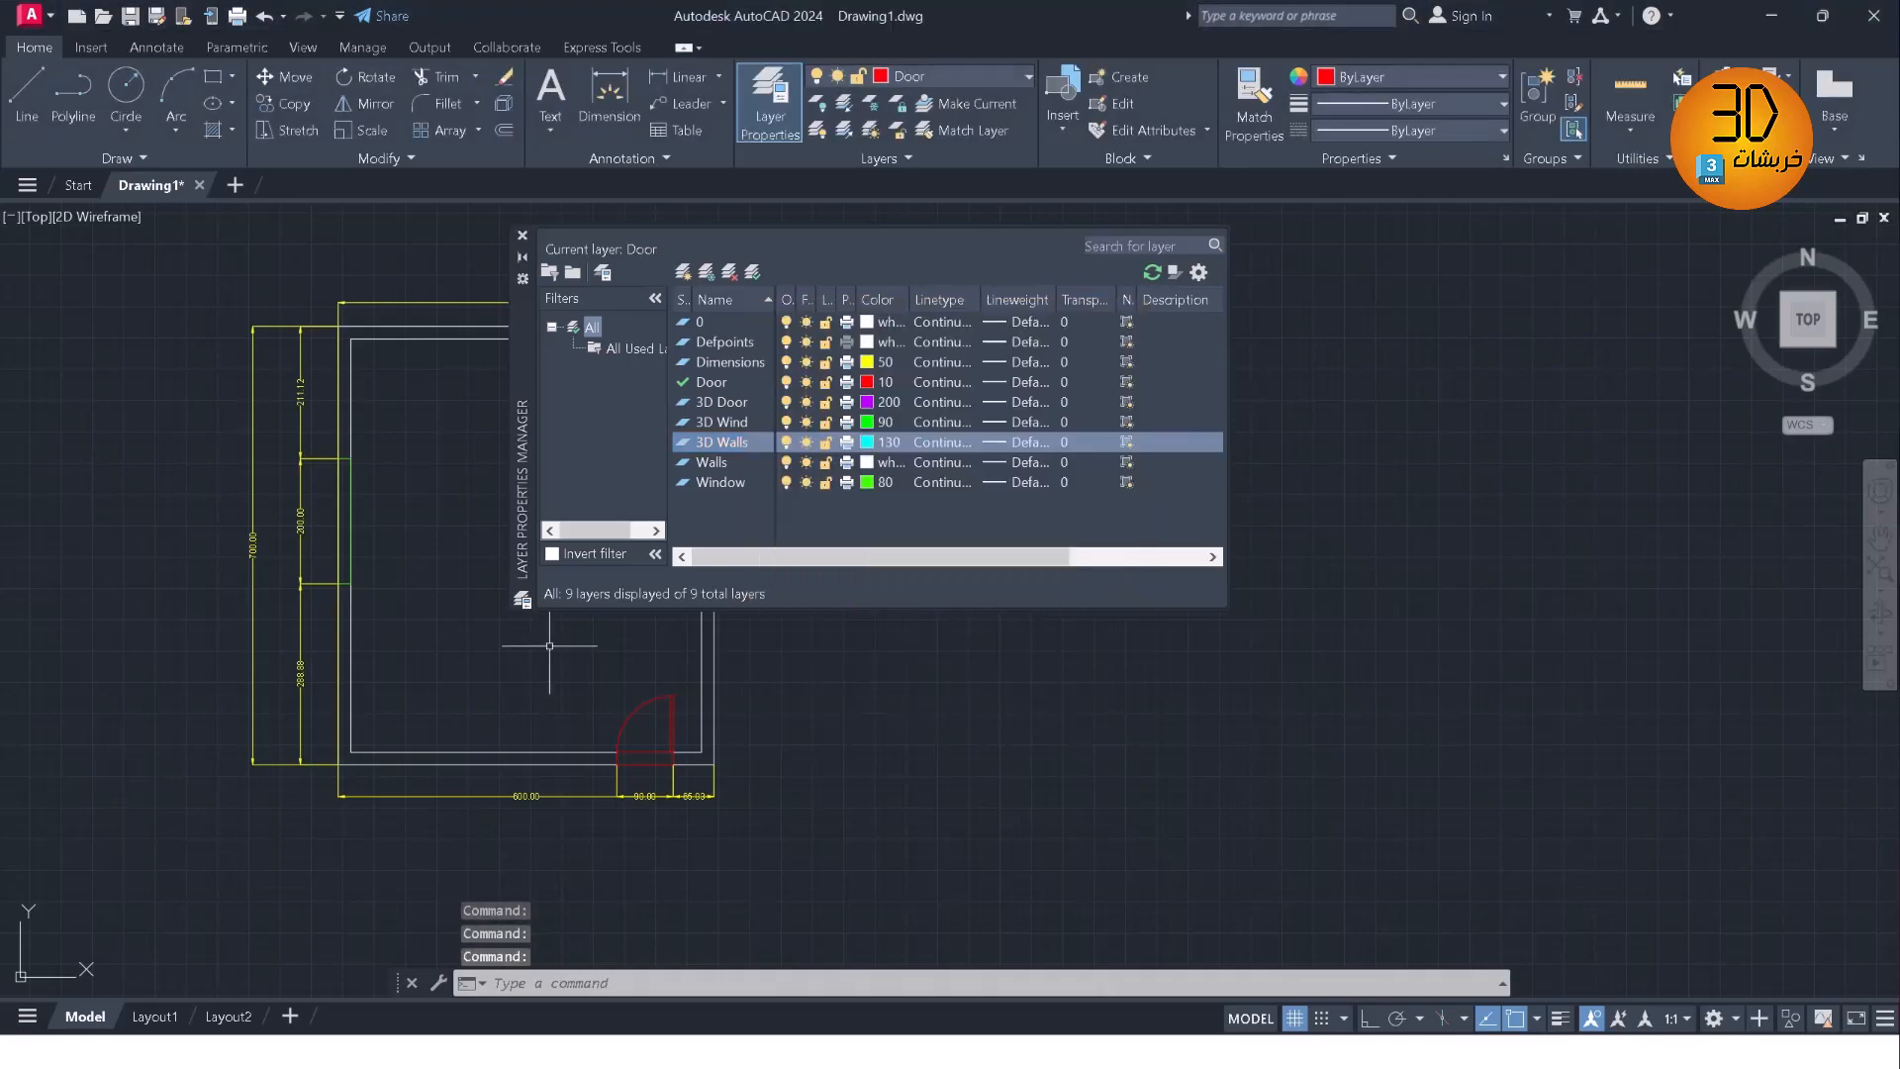
left_click(522, 235)
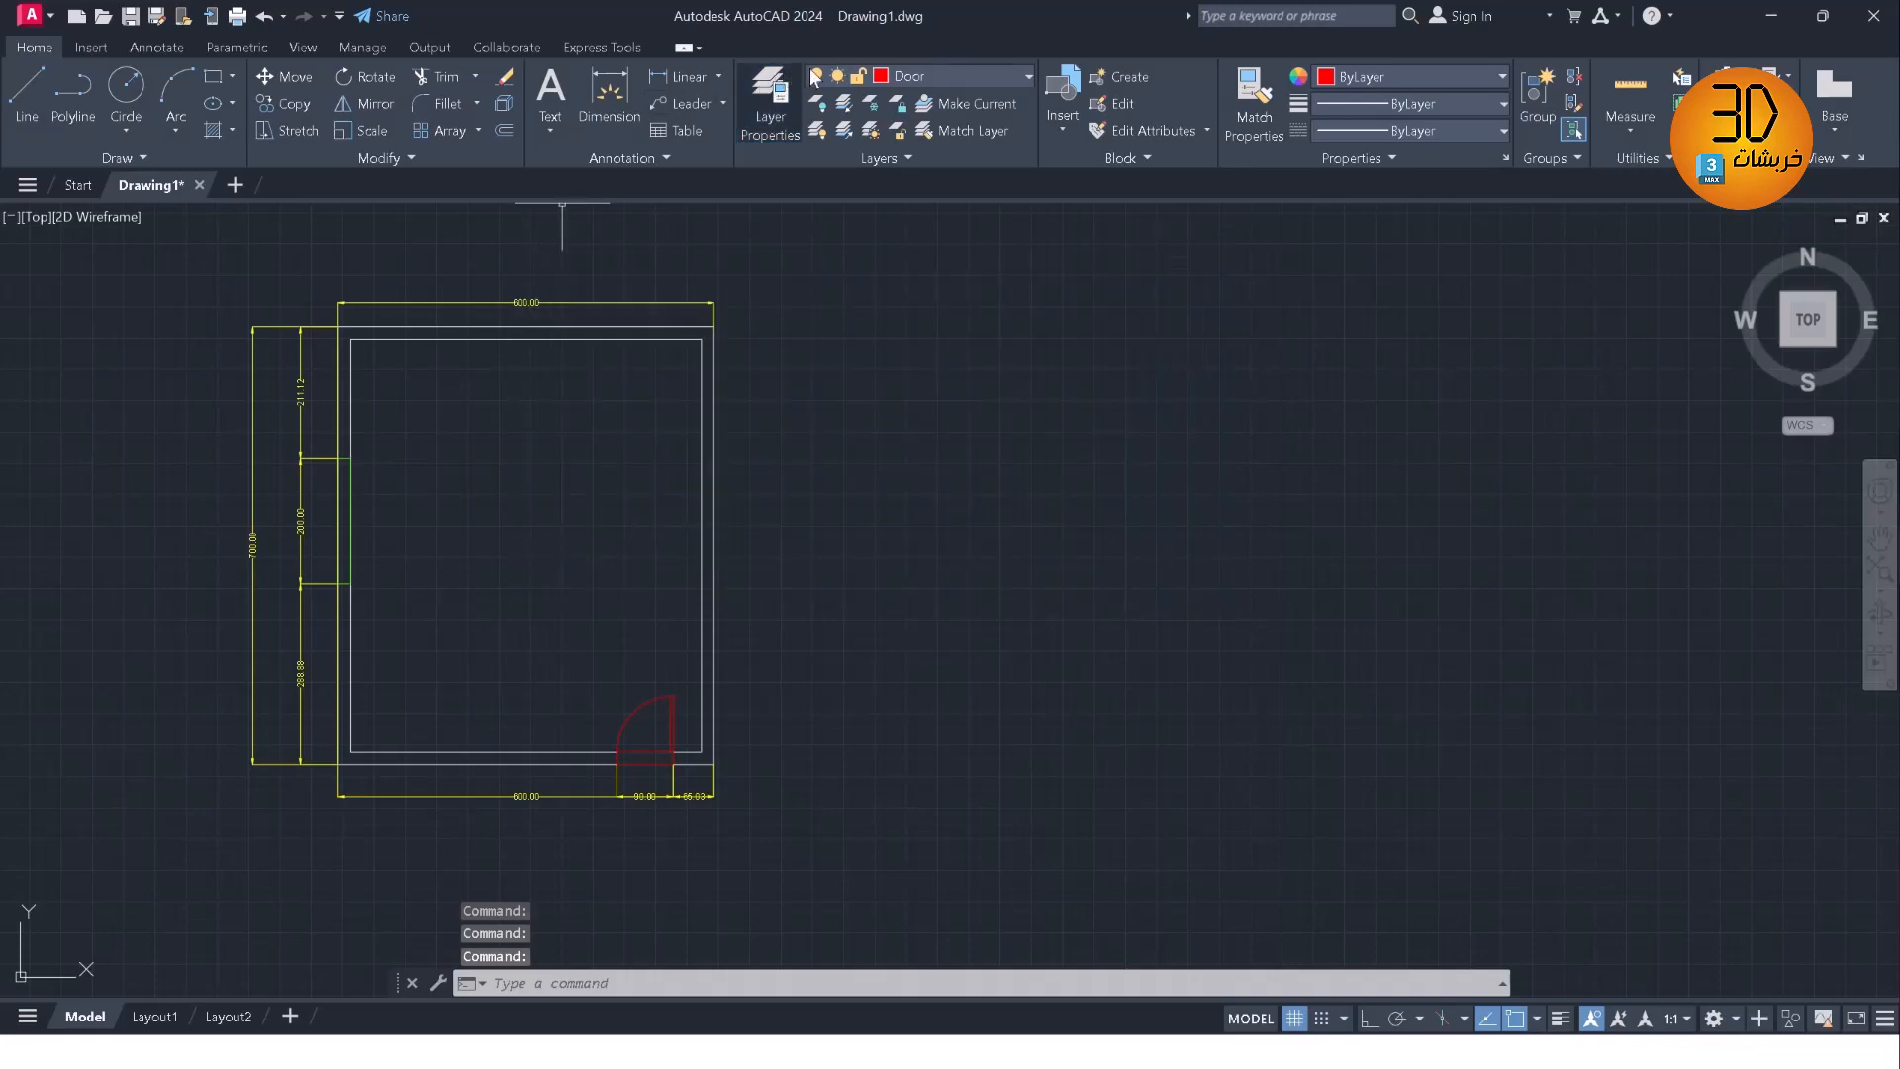
Make 3D Door the current layer and create a Boundary polyline inside the door opening in the lower wall
left_click(923, 69)
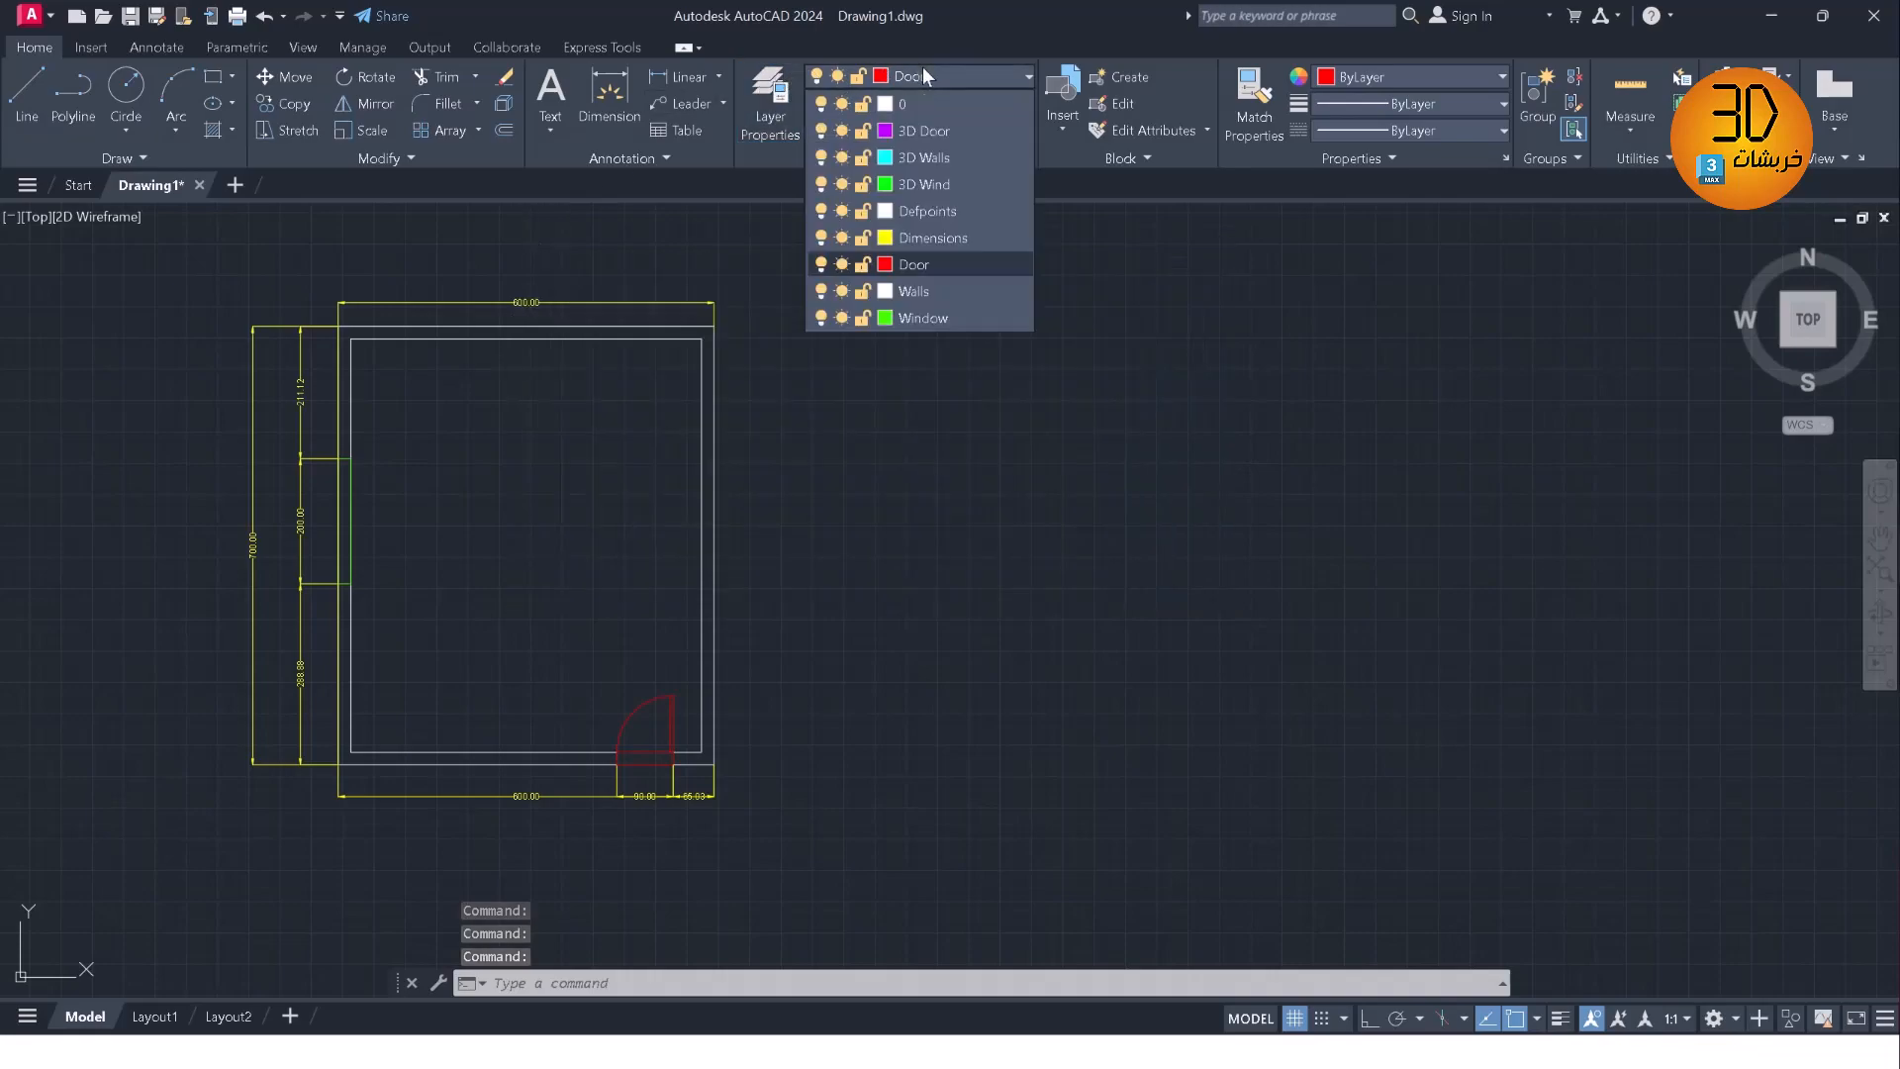
left_click(932, 135)
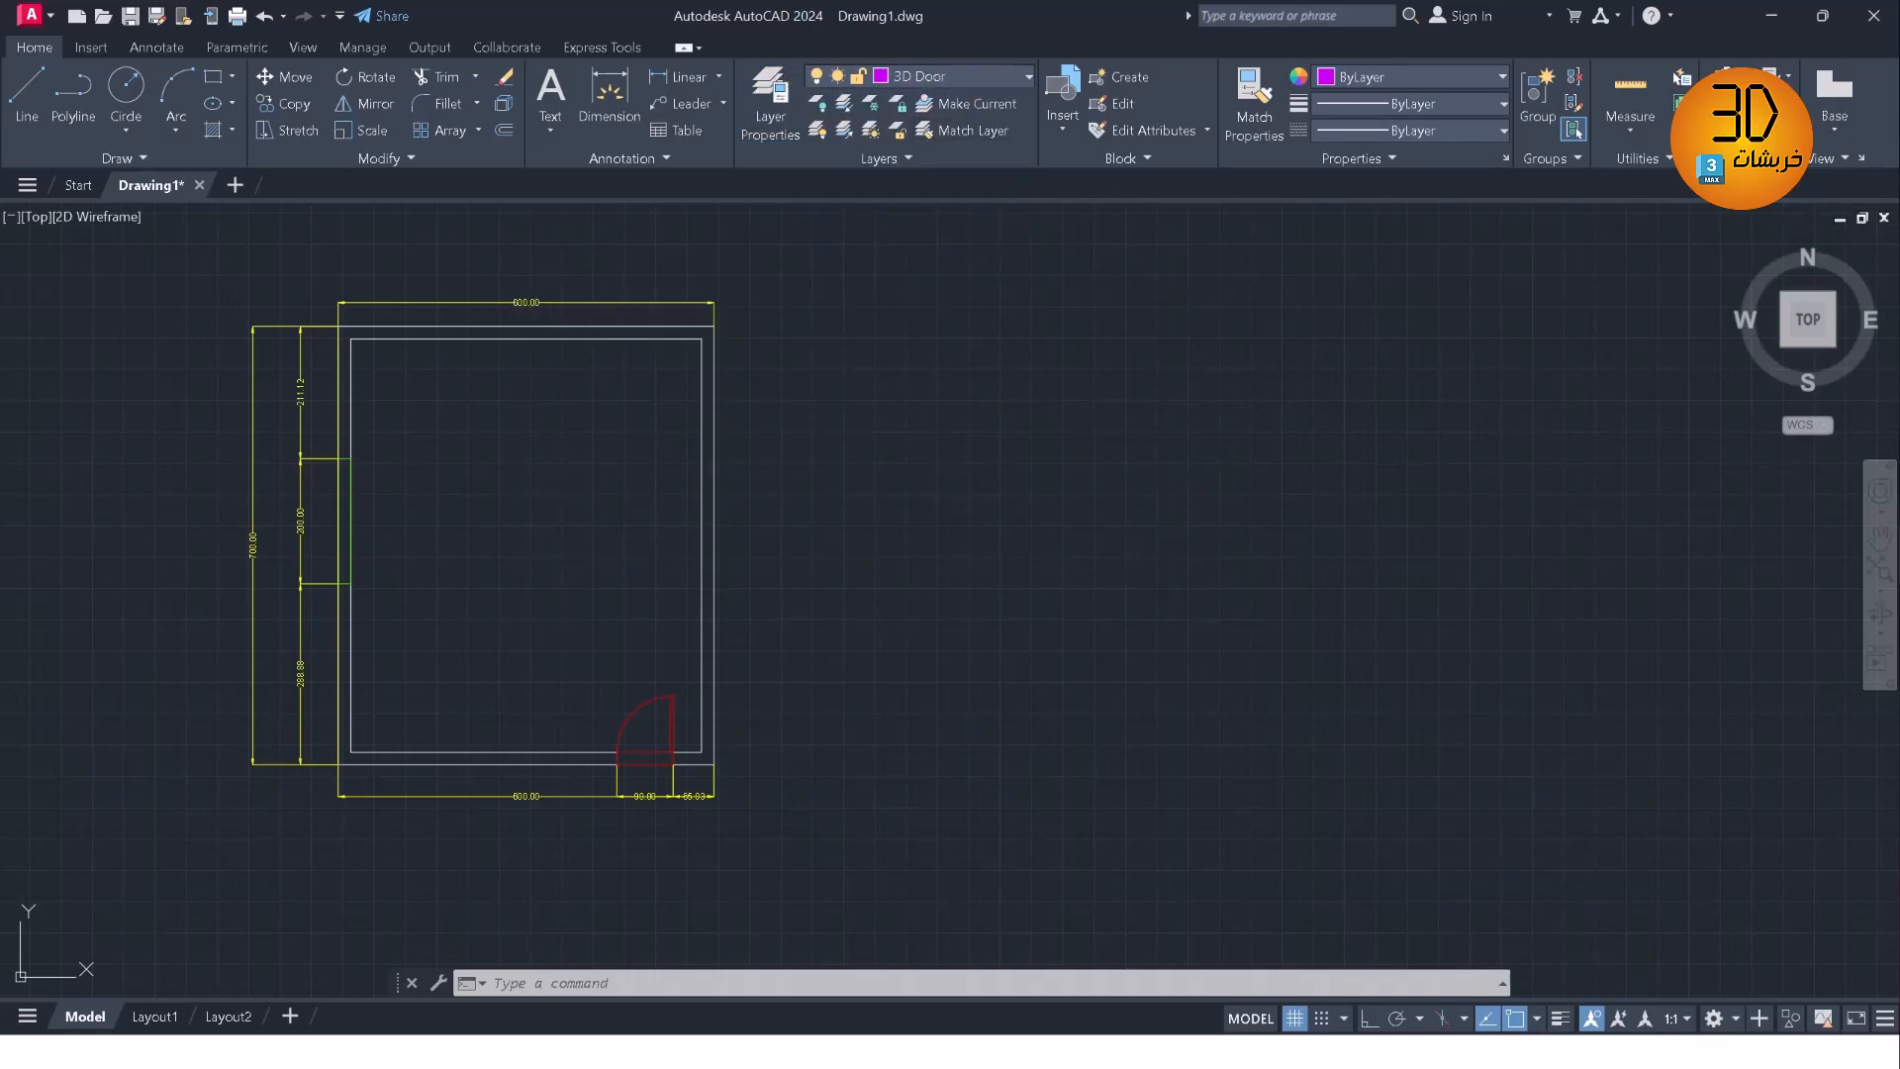
left_click(759, 395)
double_click(760, 394)
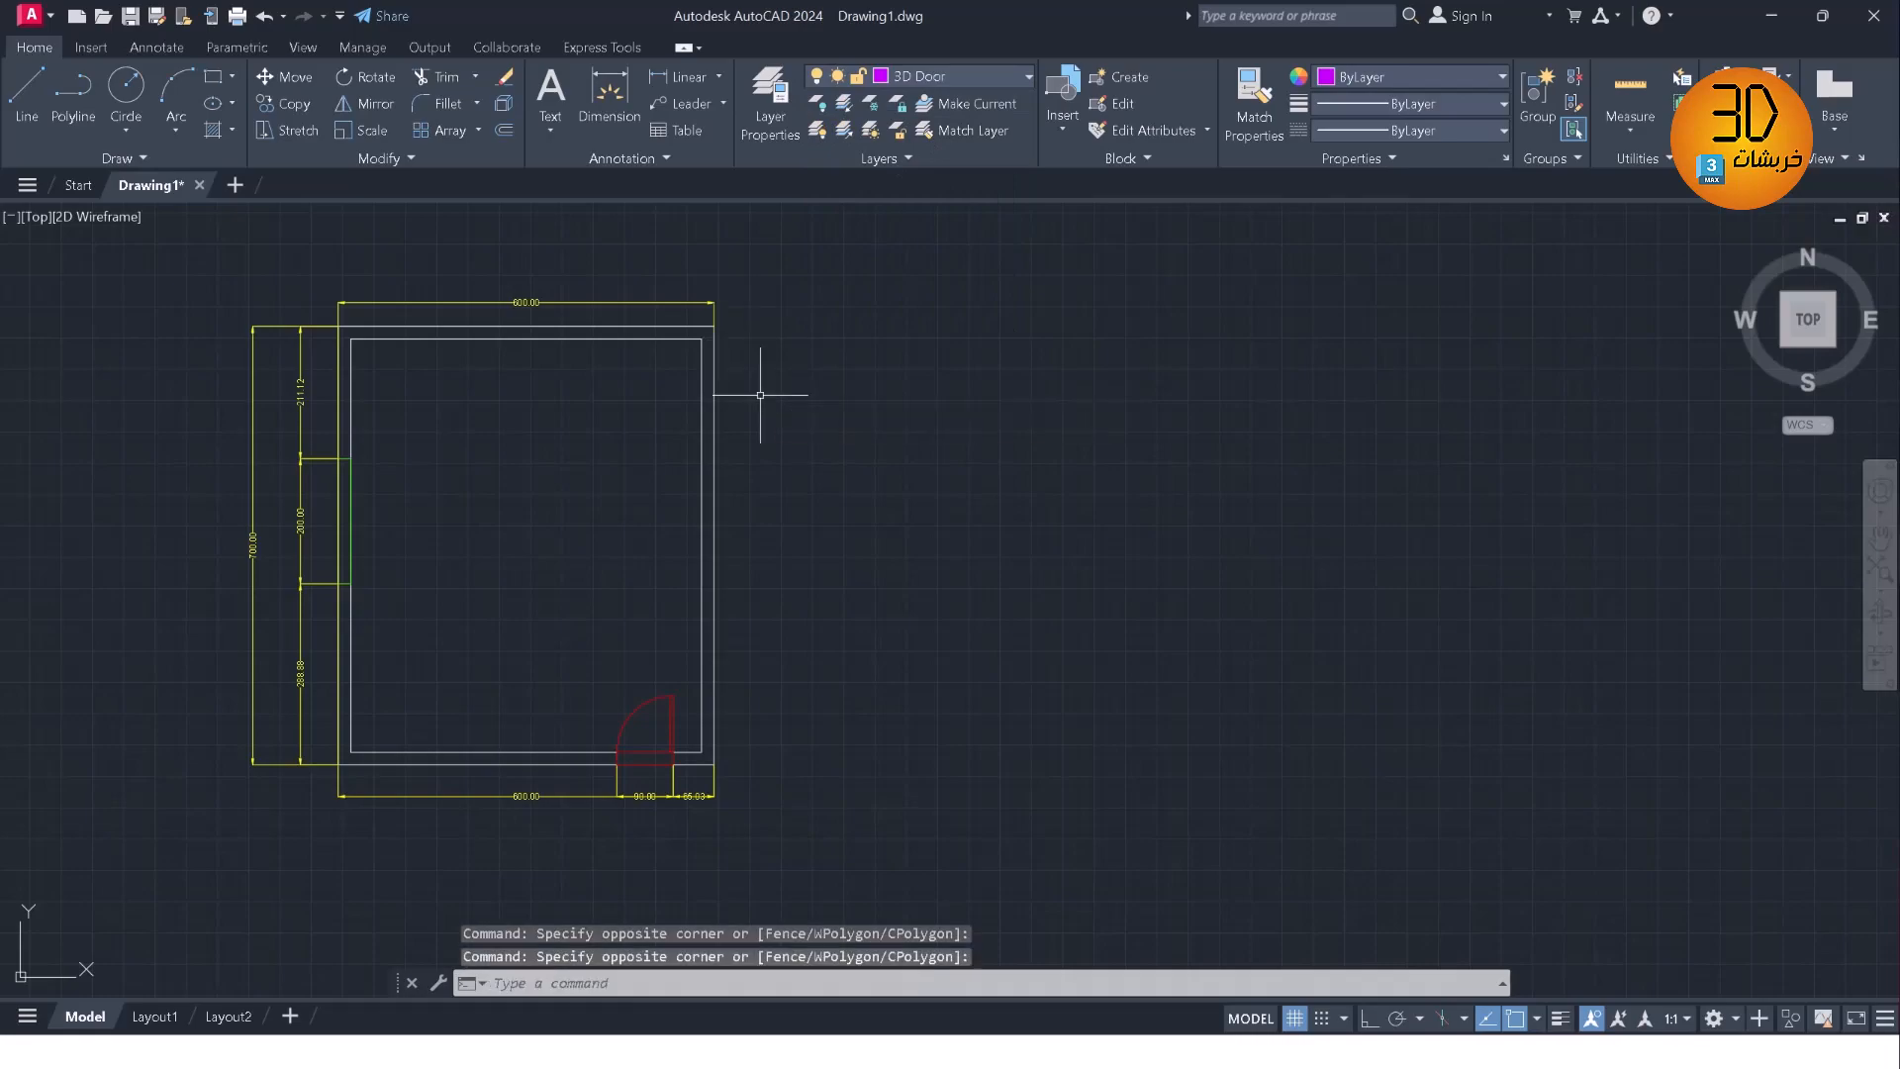
type("BOUNDARY")
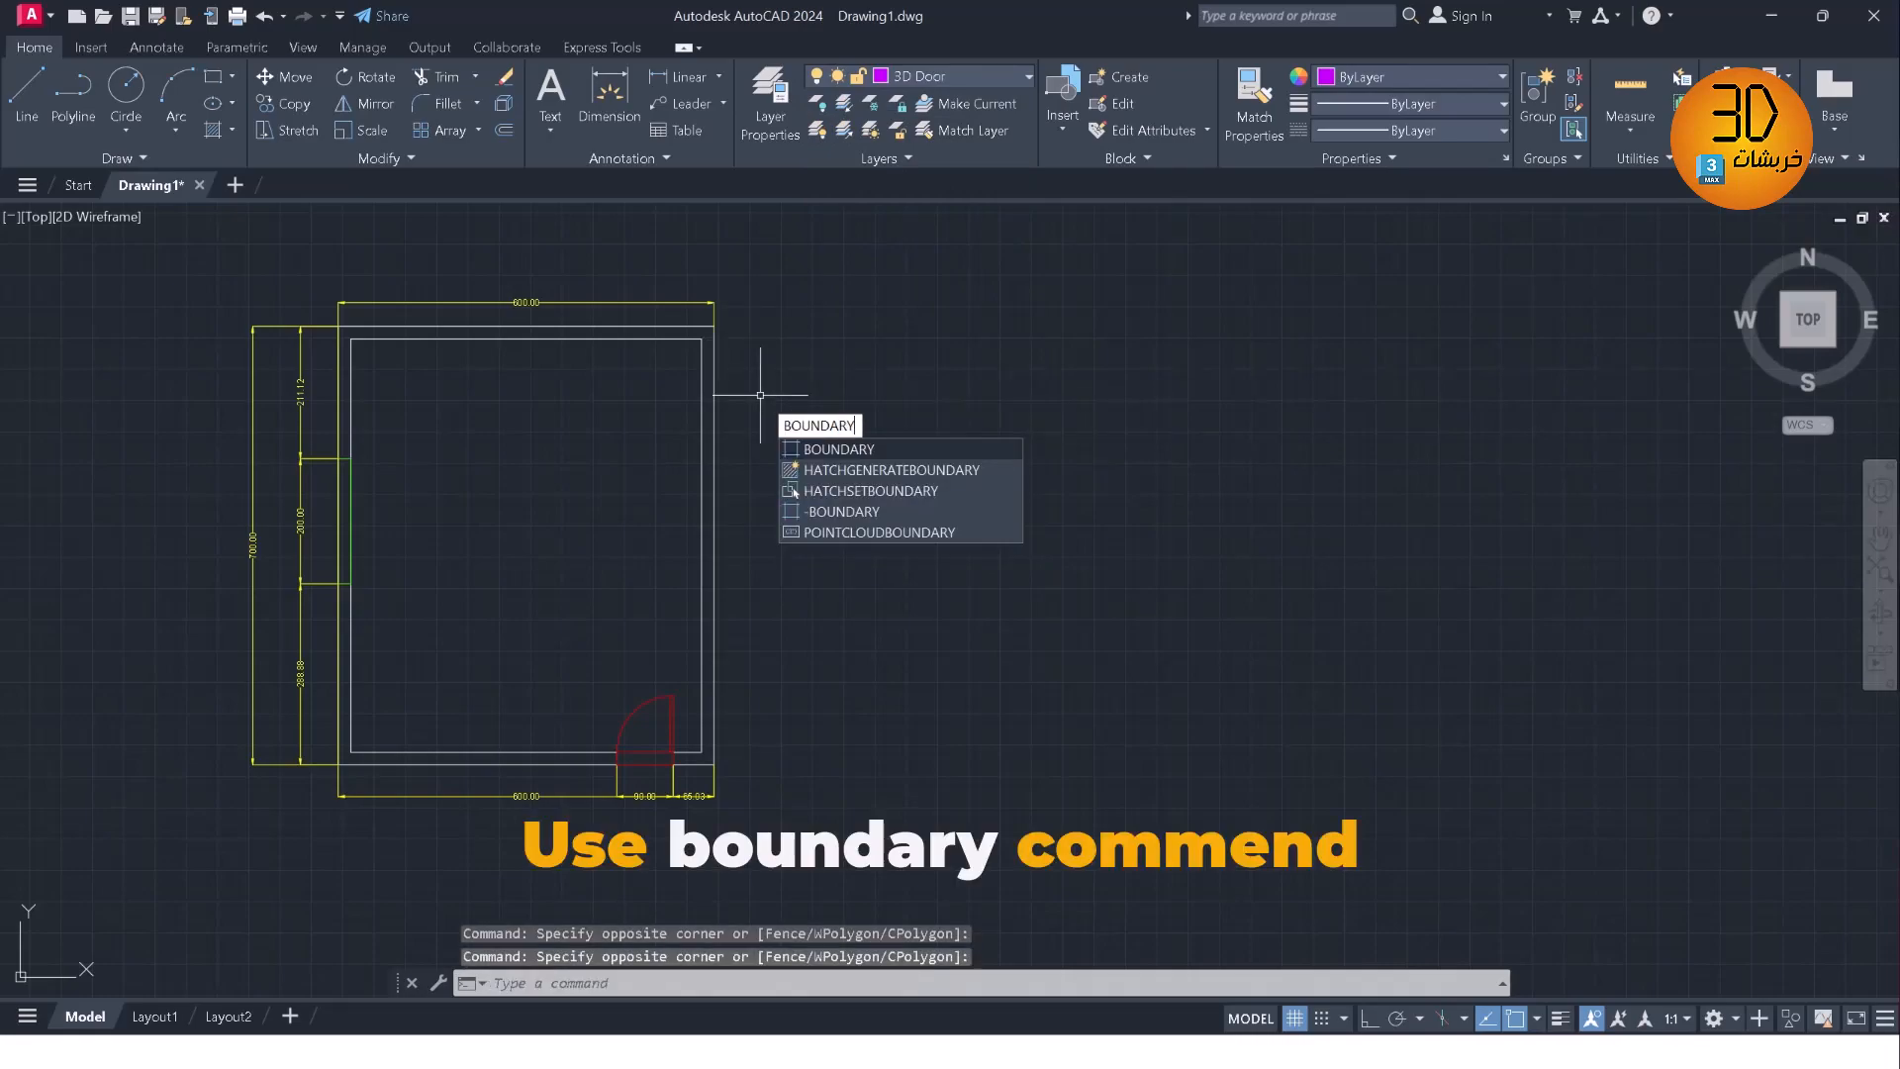
key("Return")
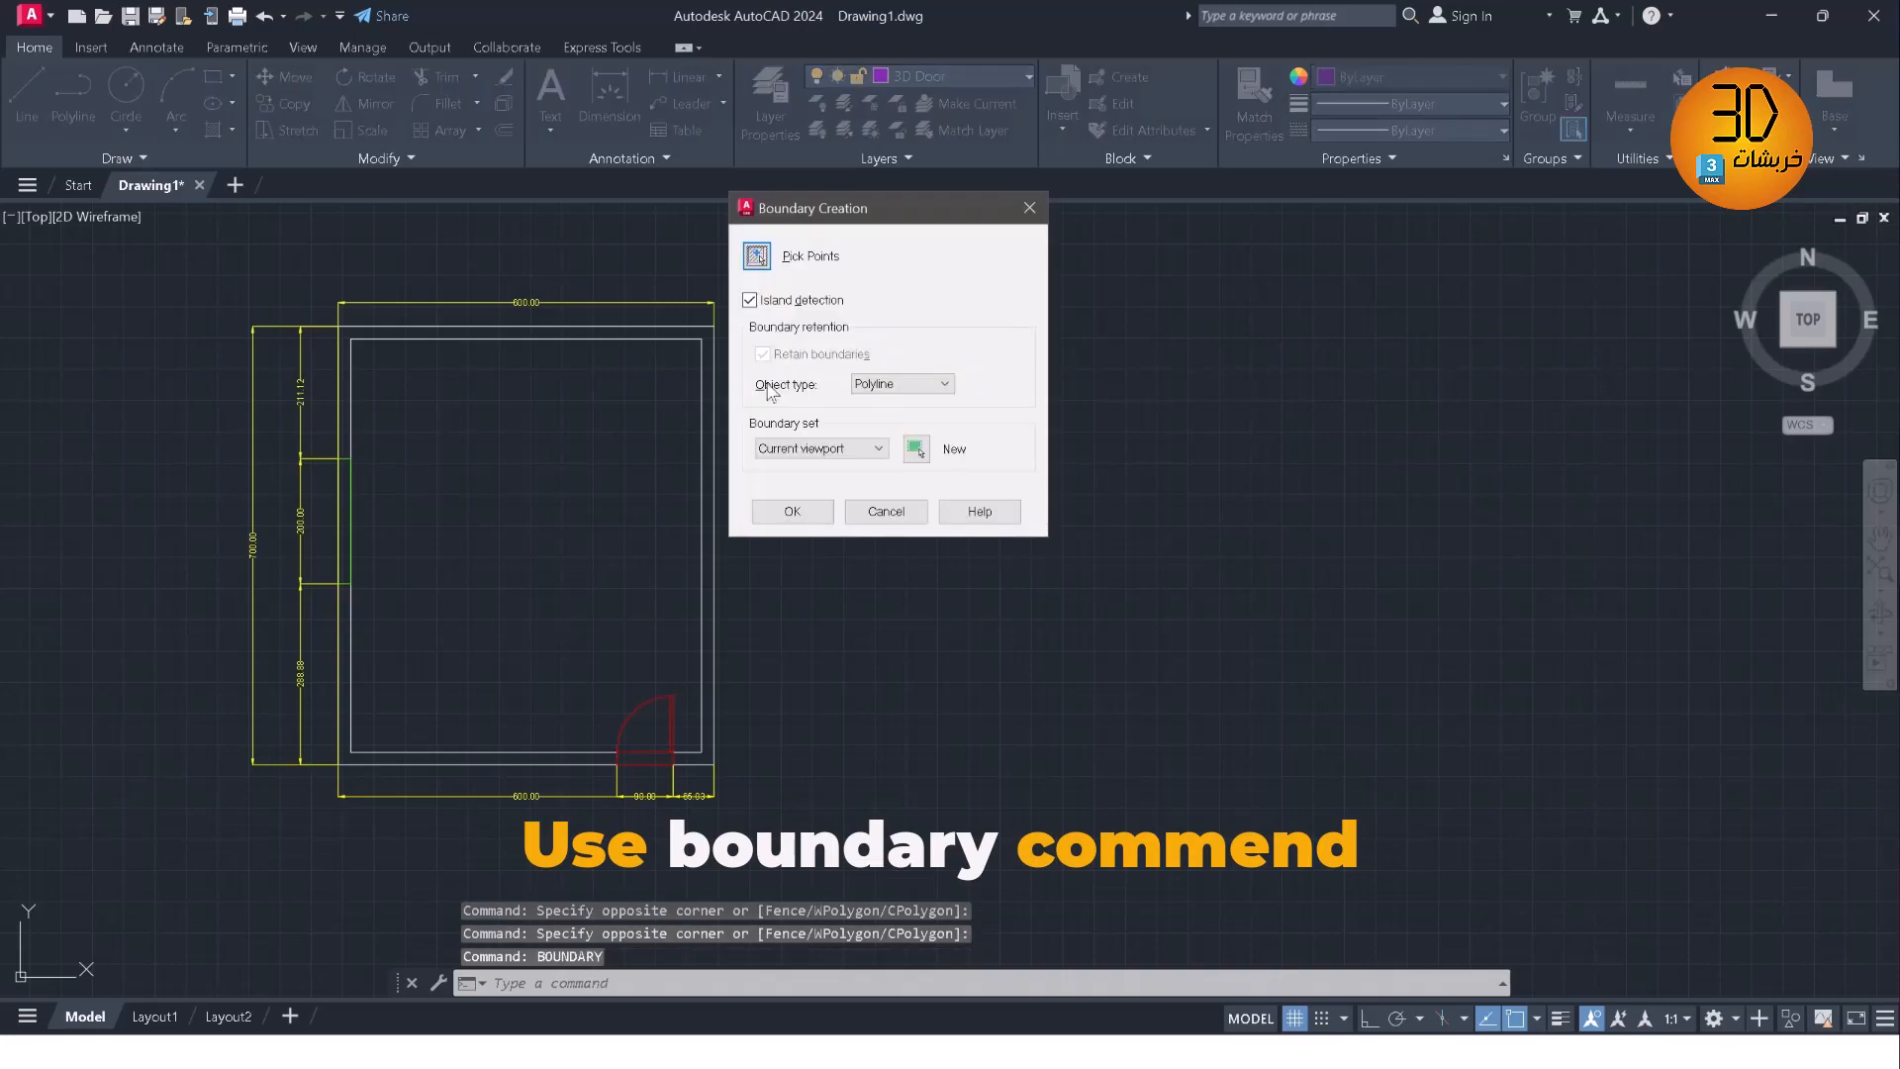
left_click(760, 260)
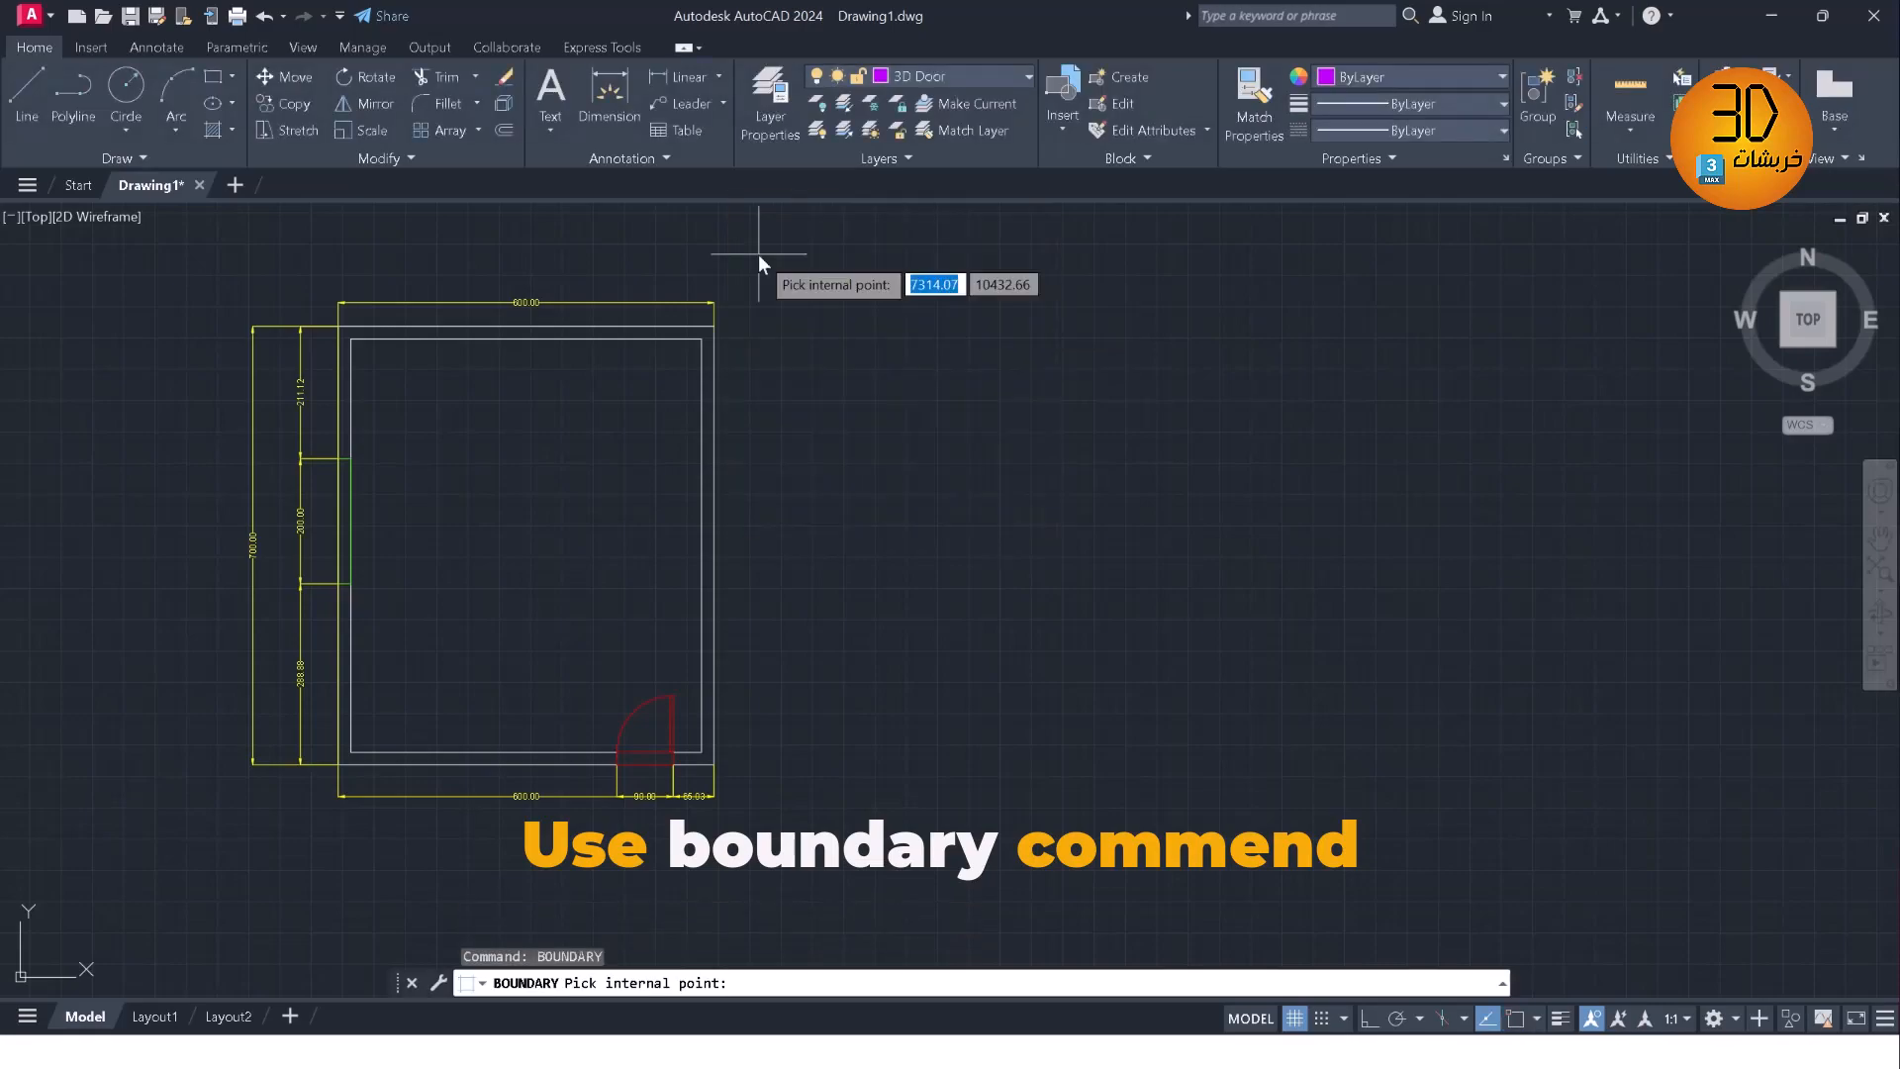
left_click(645, 758)
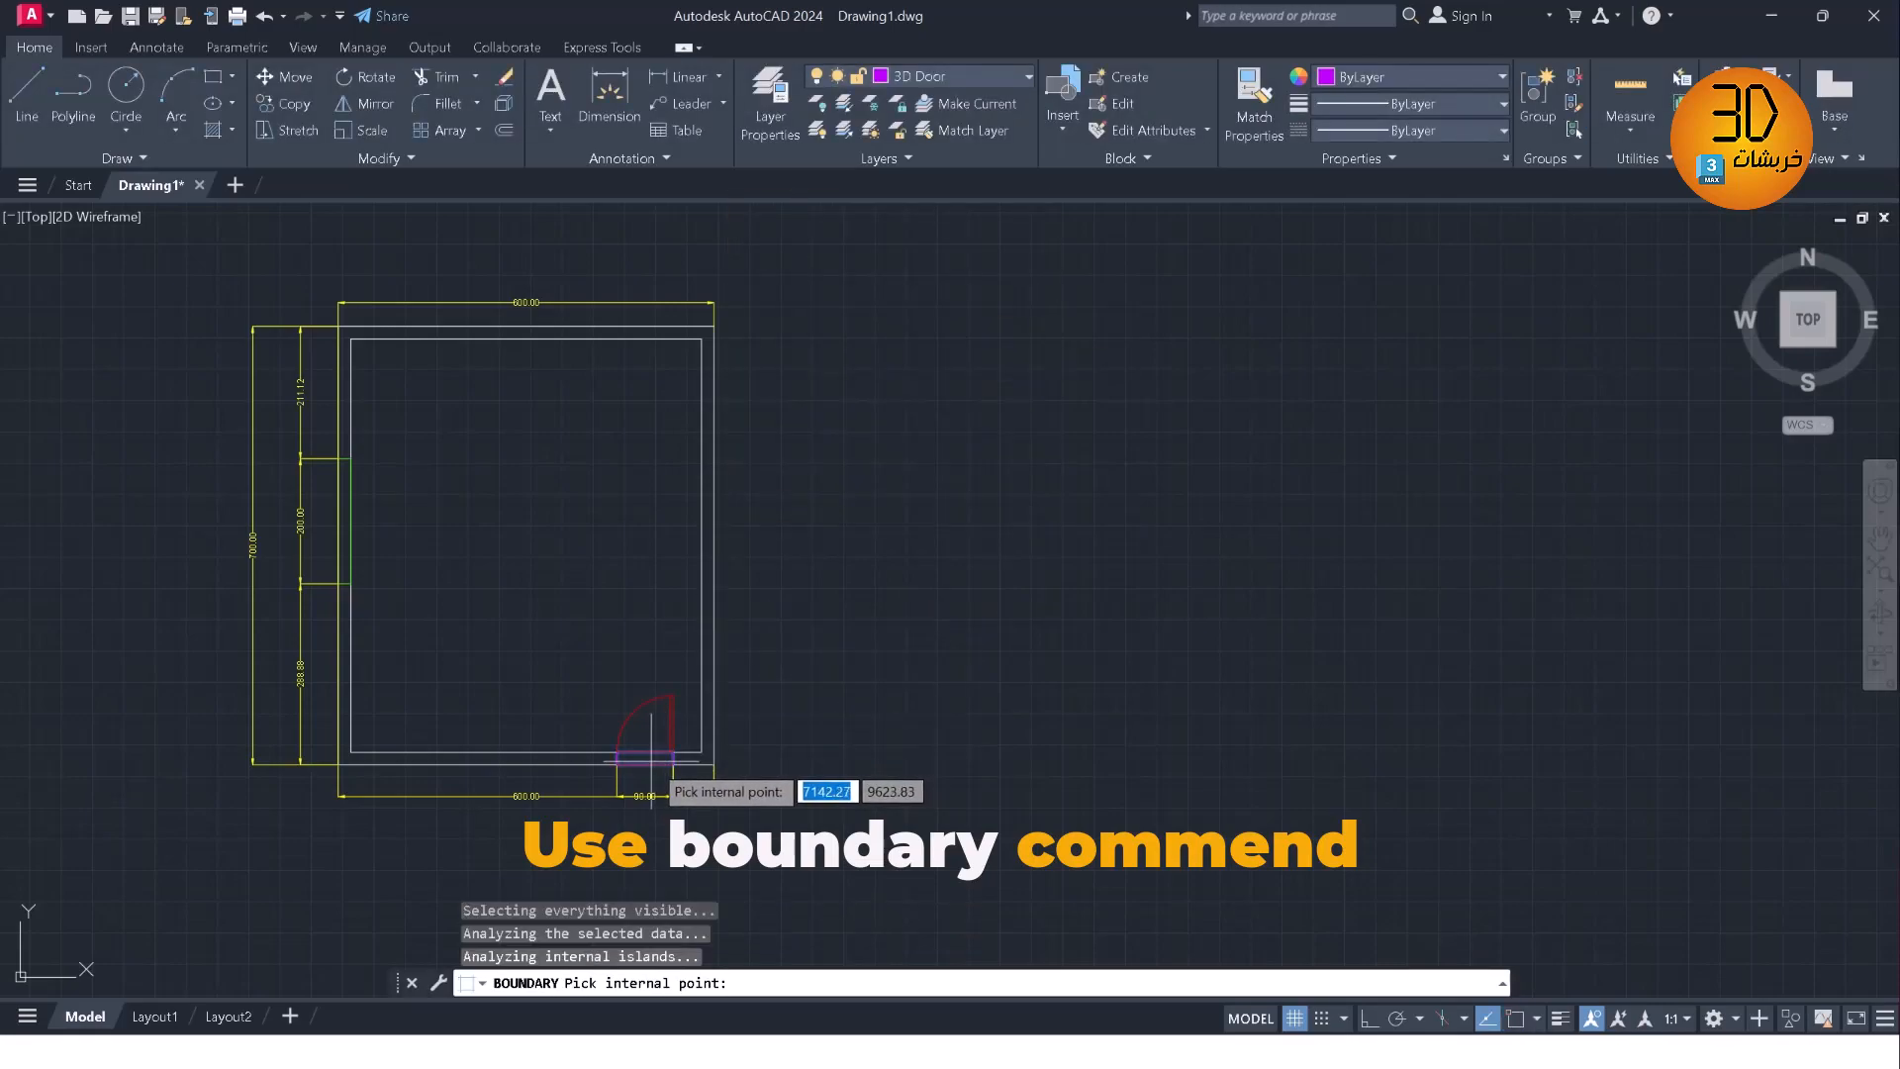
key("Return")
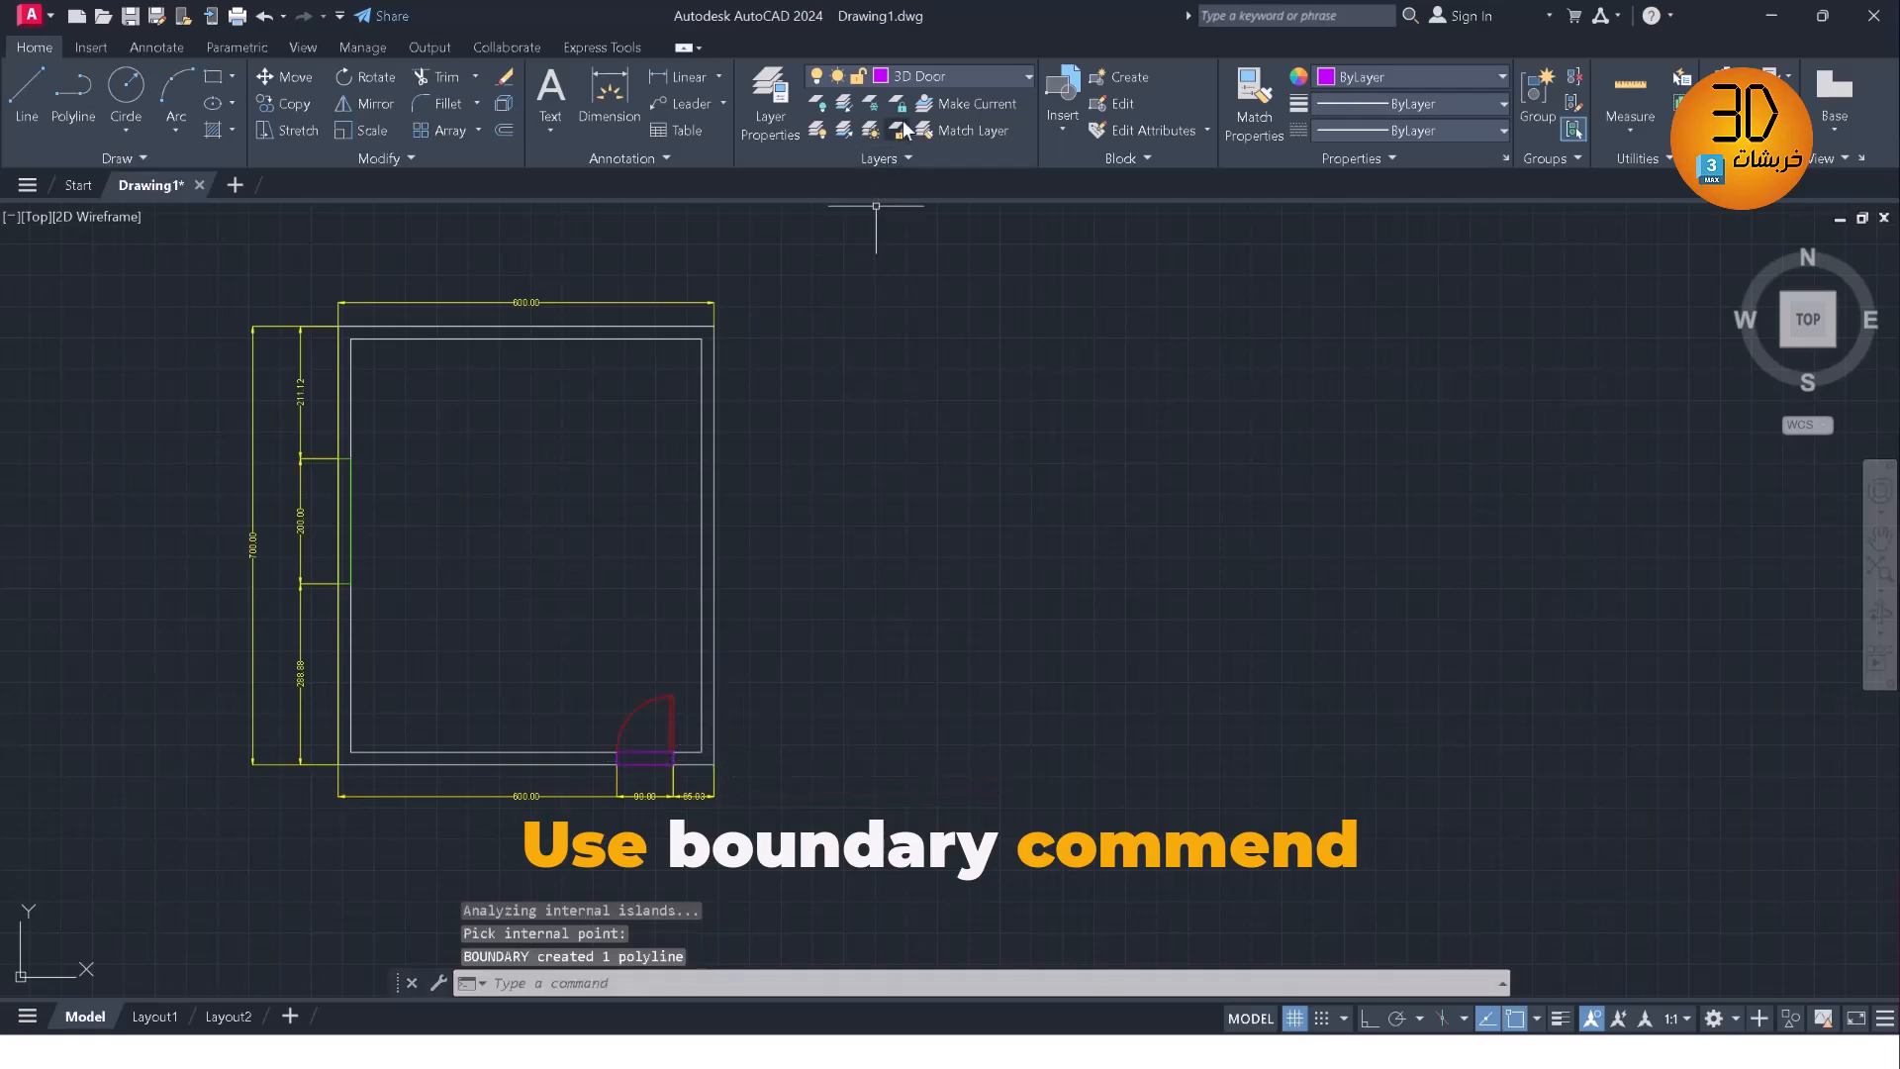
Make 3D Walls the current layer and create Boundary polylines inside the wall sections between the door and the window
left_click(917, 77)
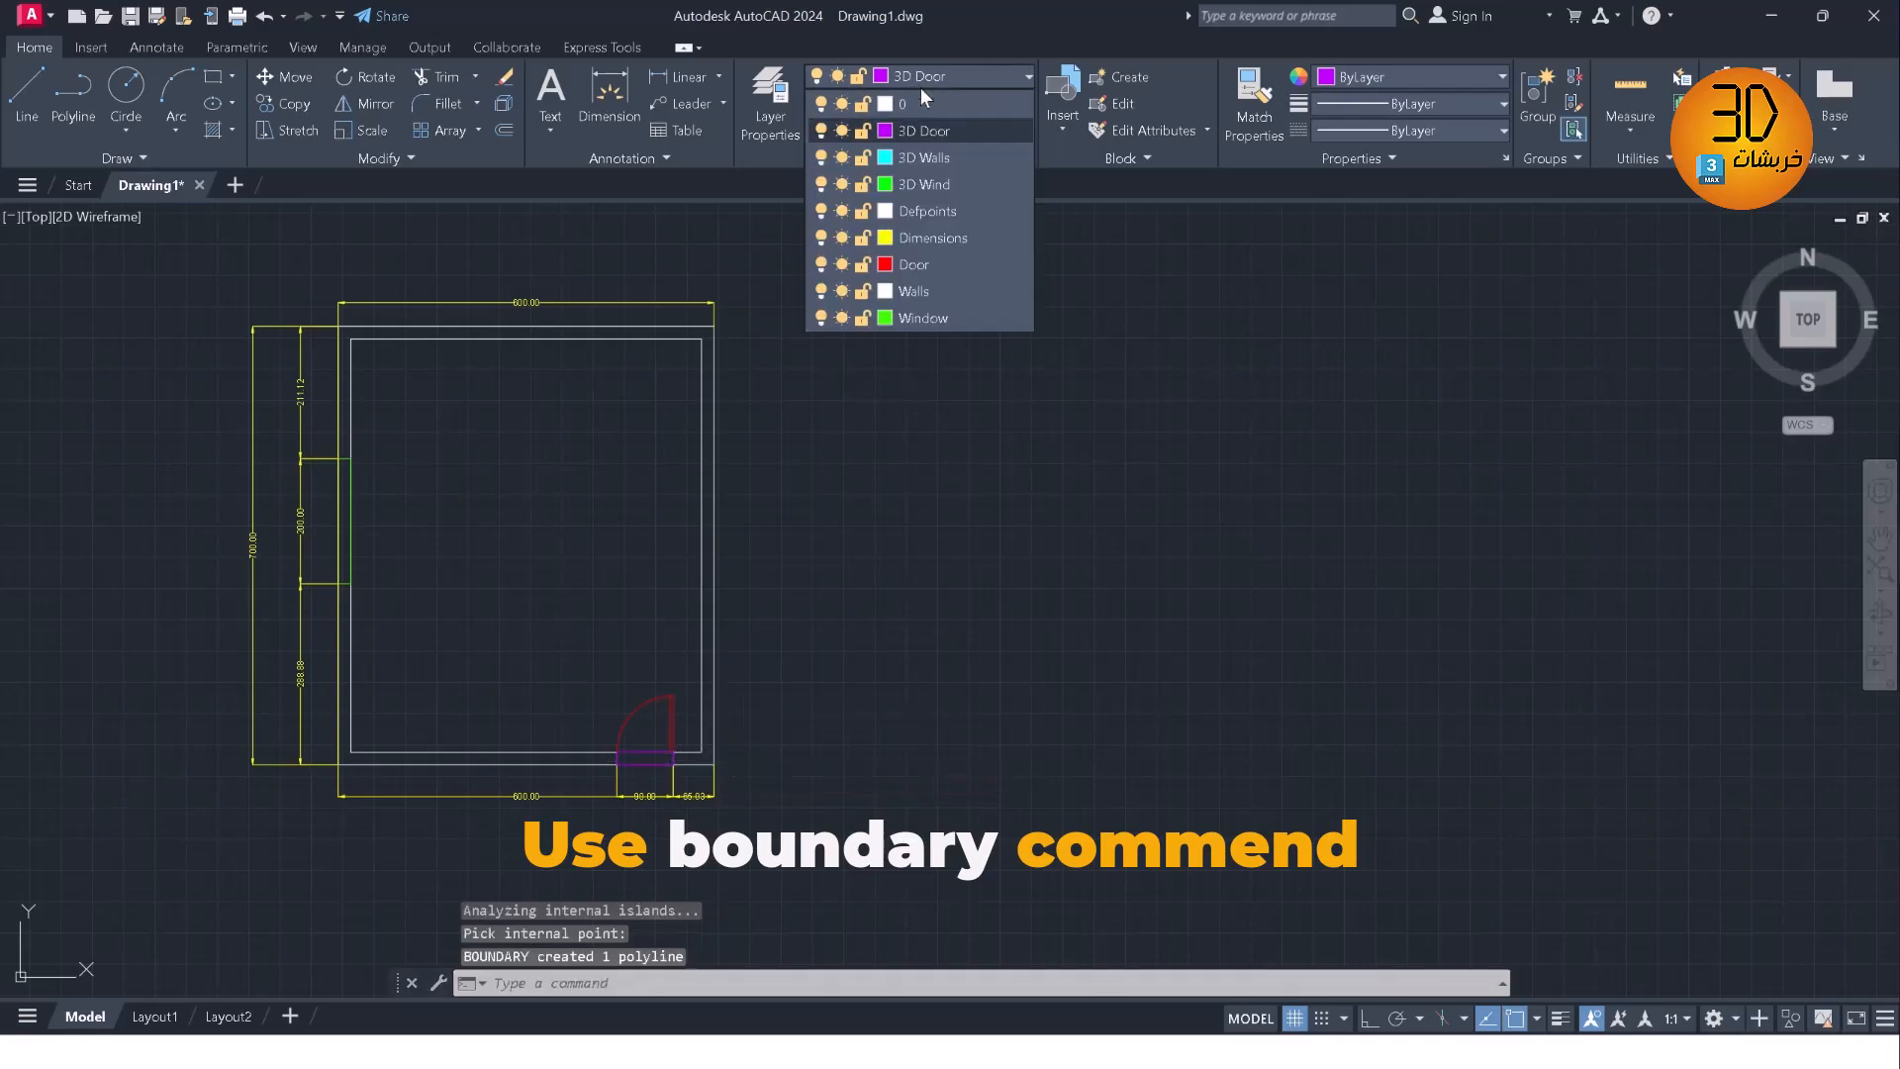
left_click(924, 158)
type("b")
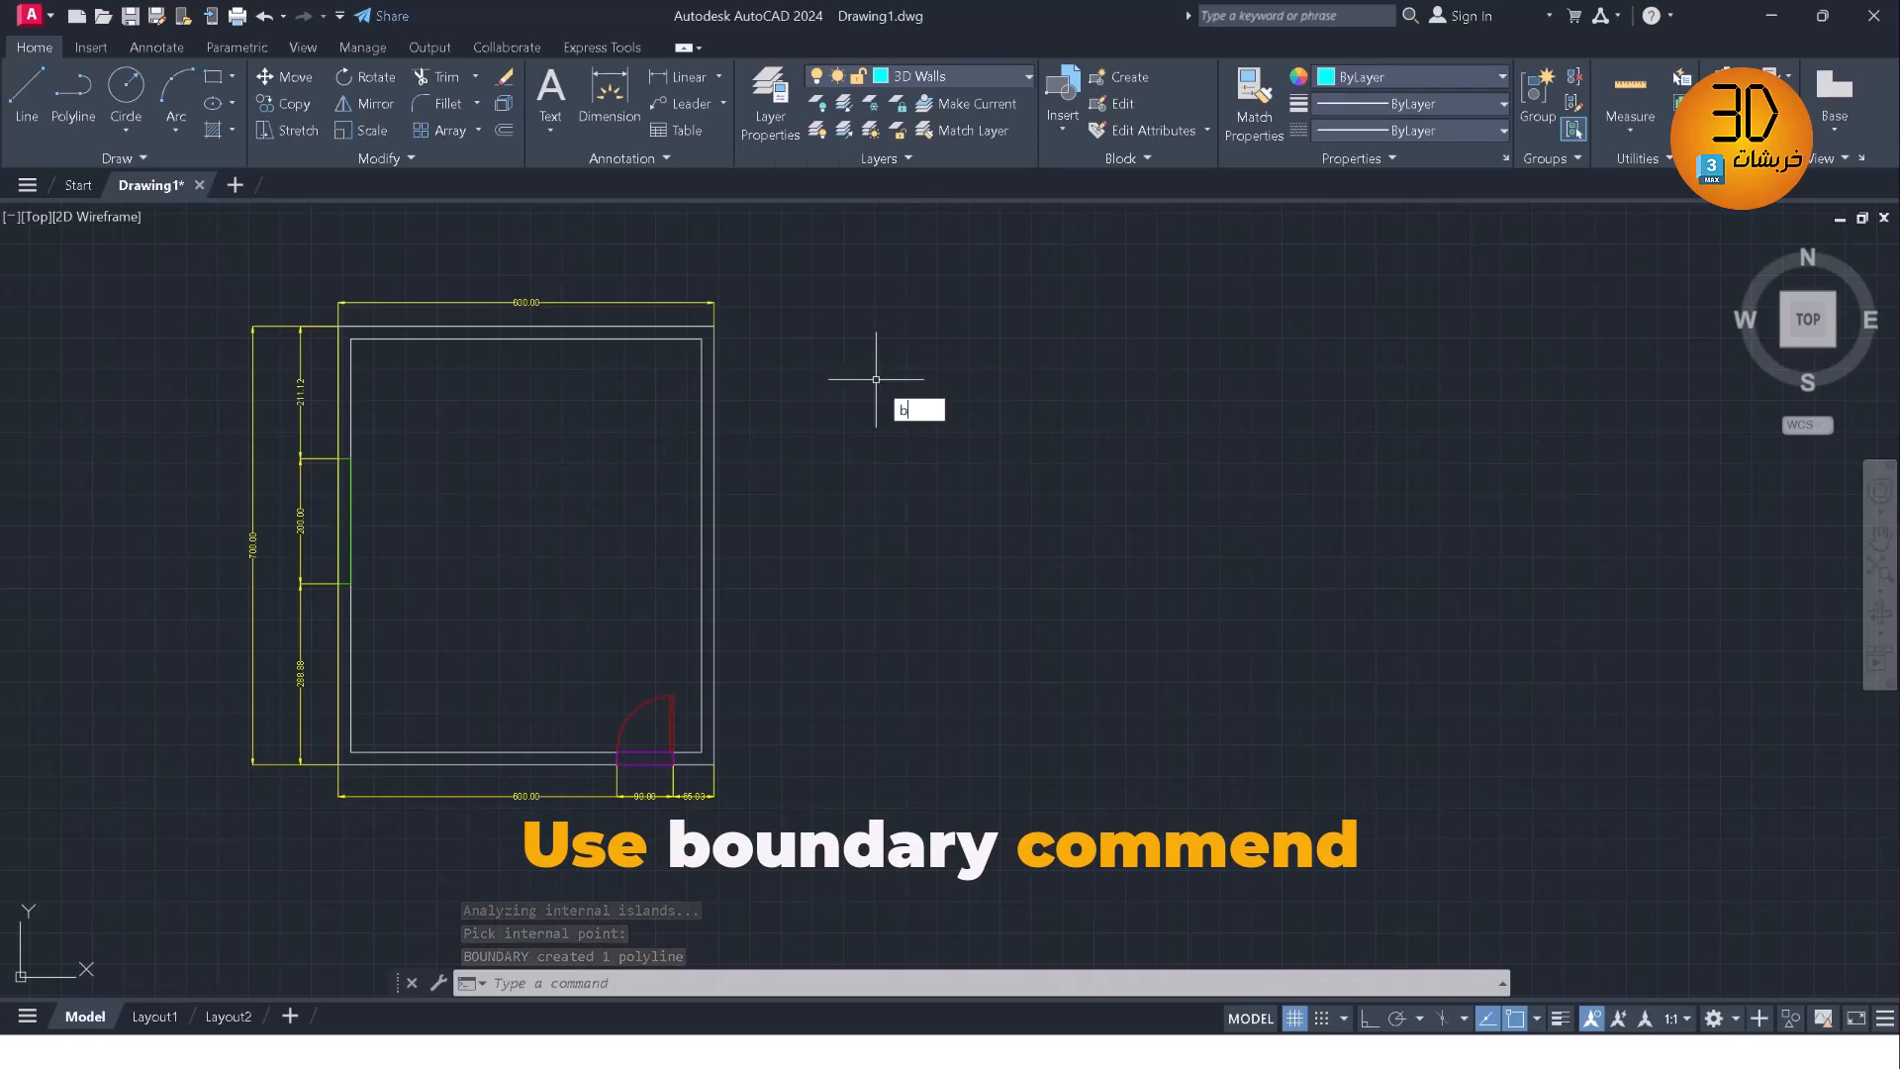
type("oundary")
key("Return")
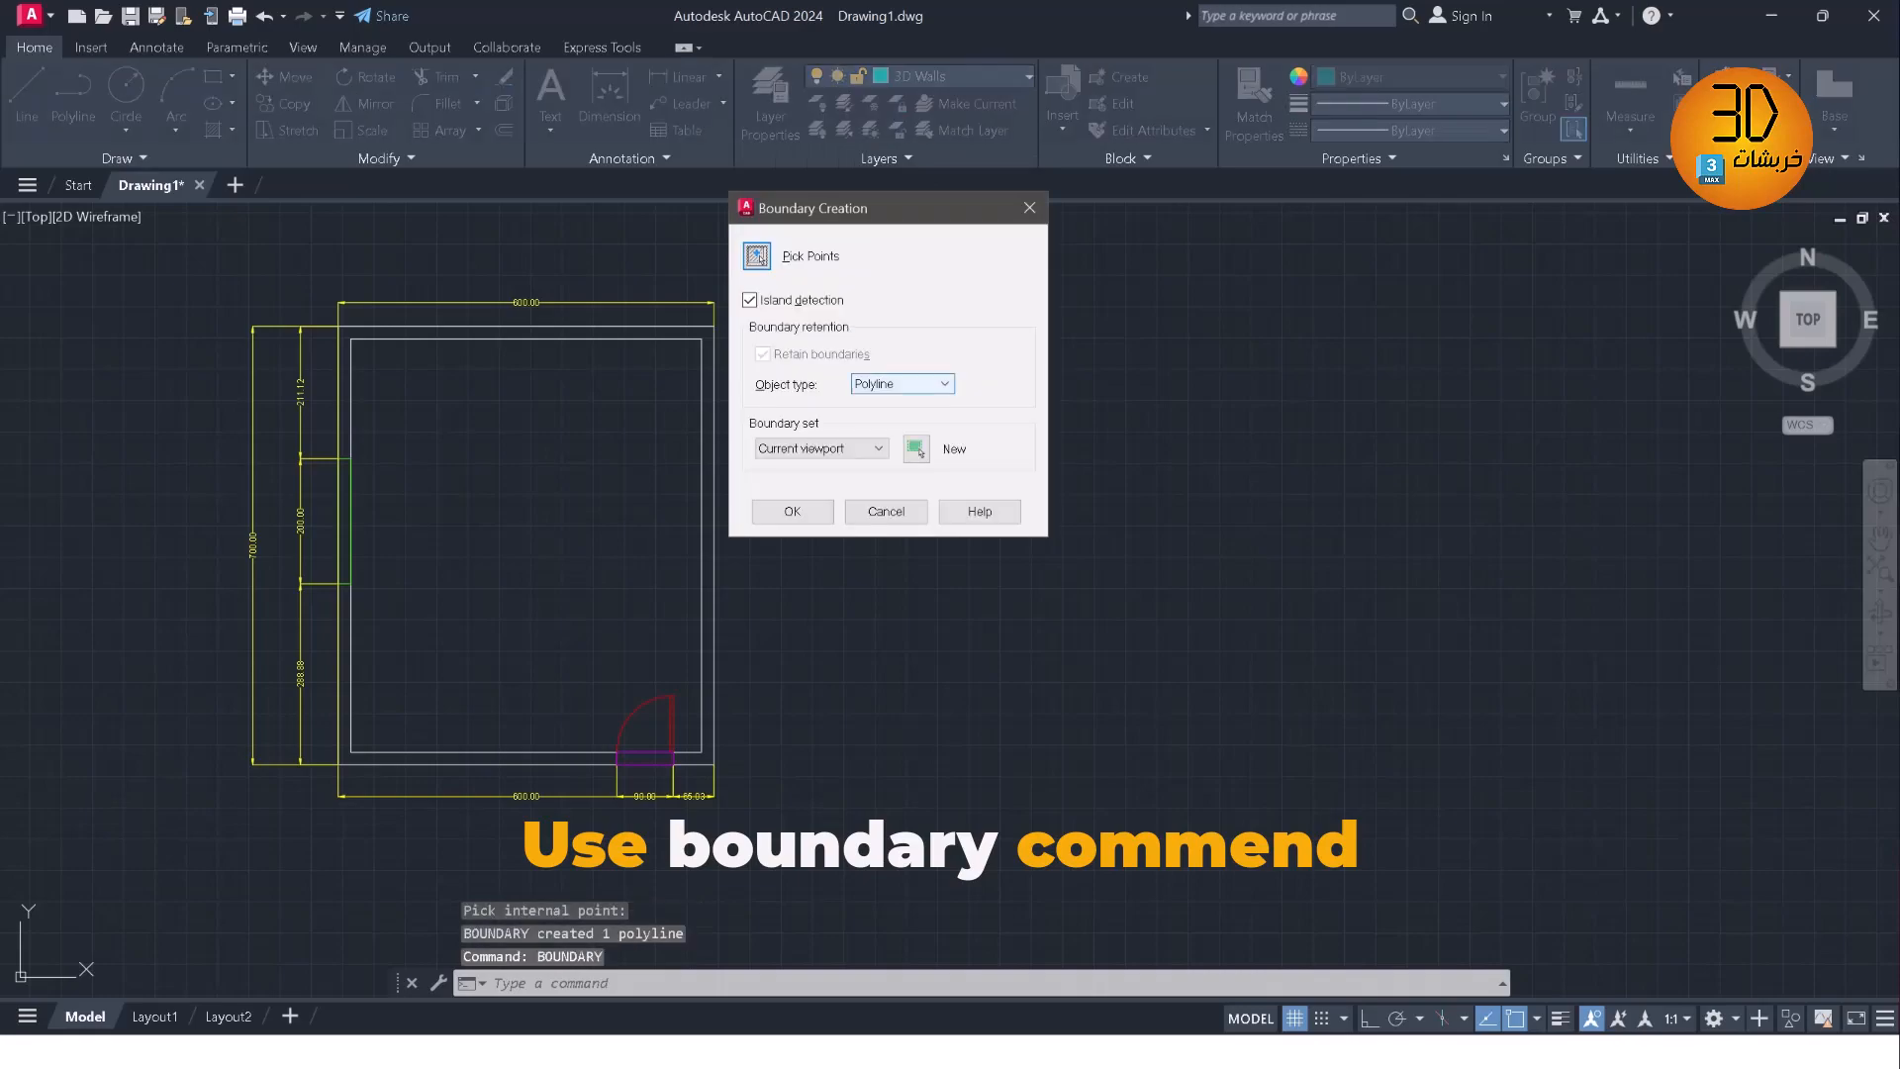
left_click(756, 255)
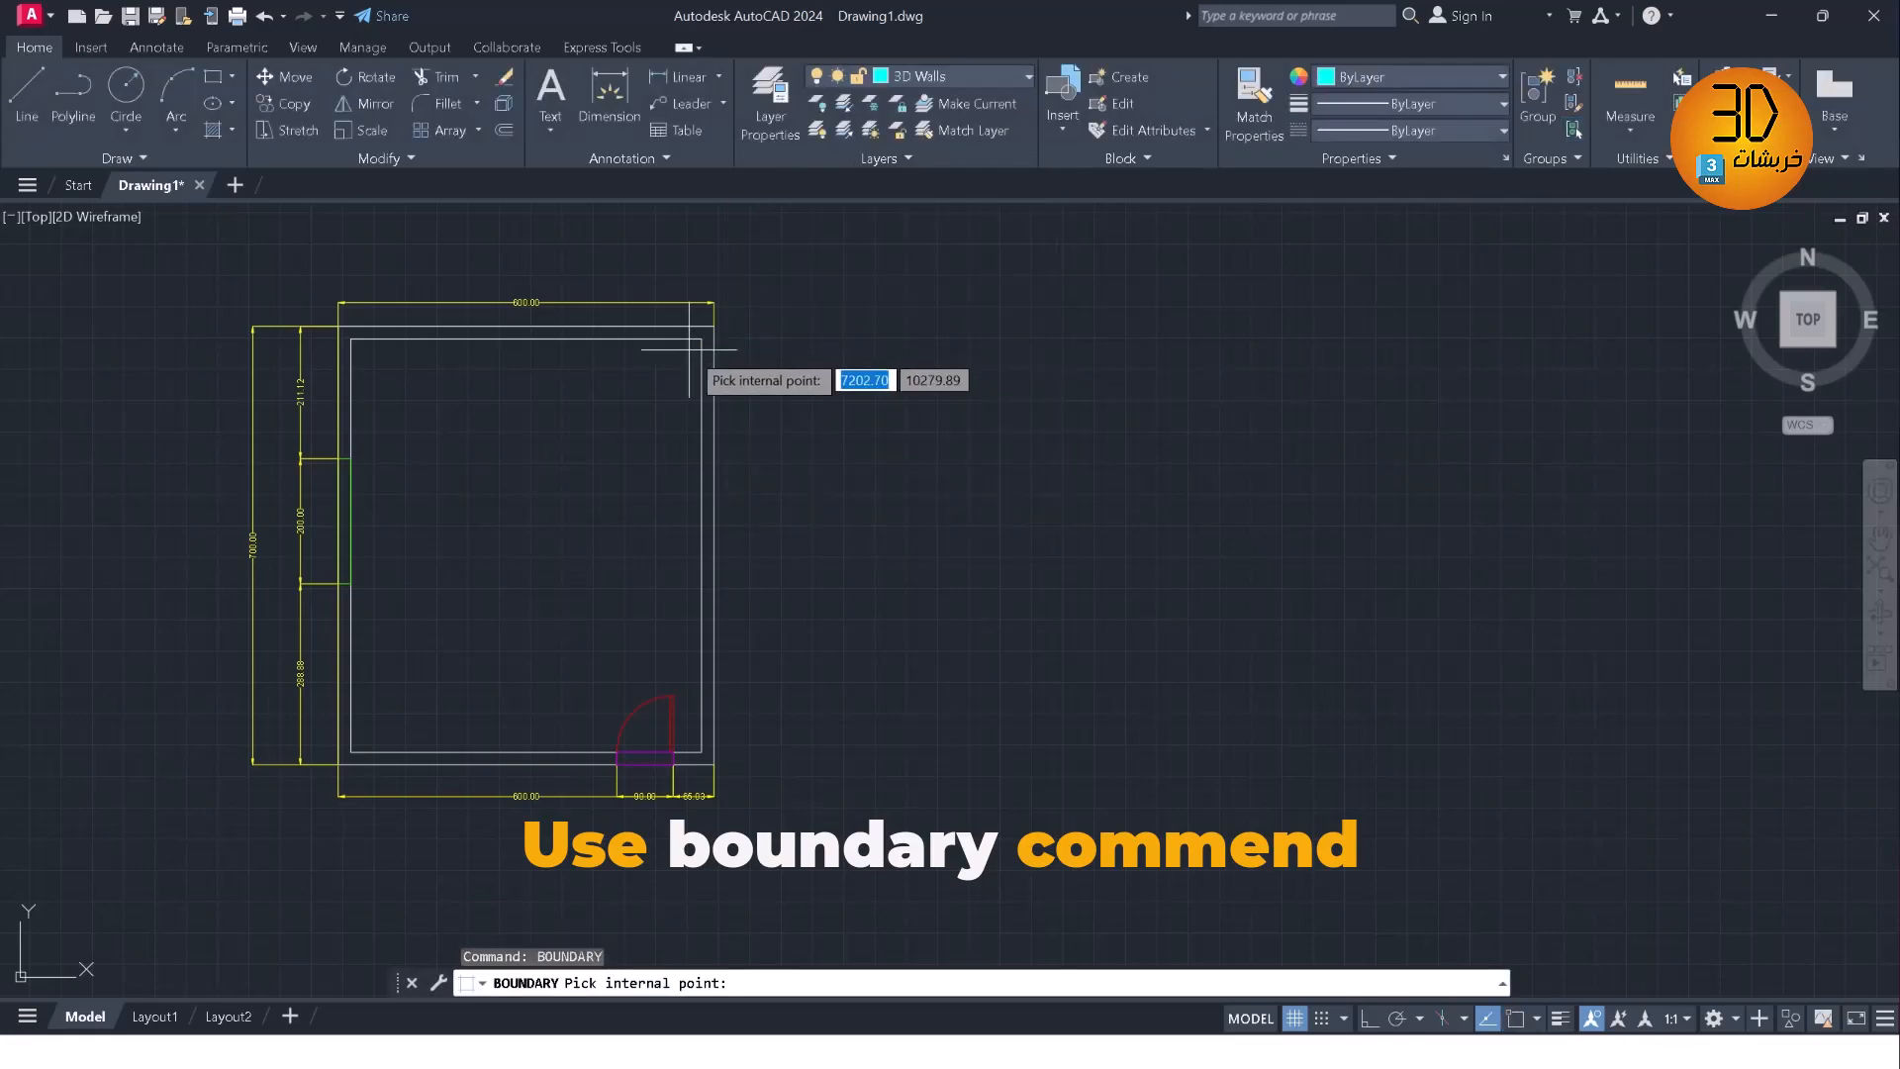
left_click(708, 352)
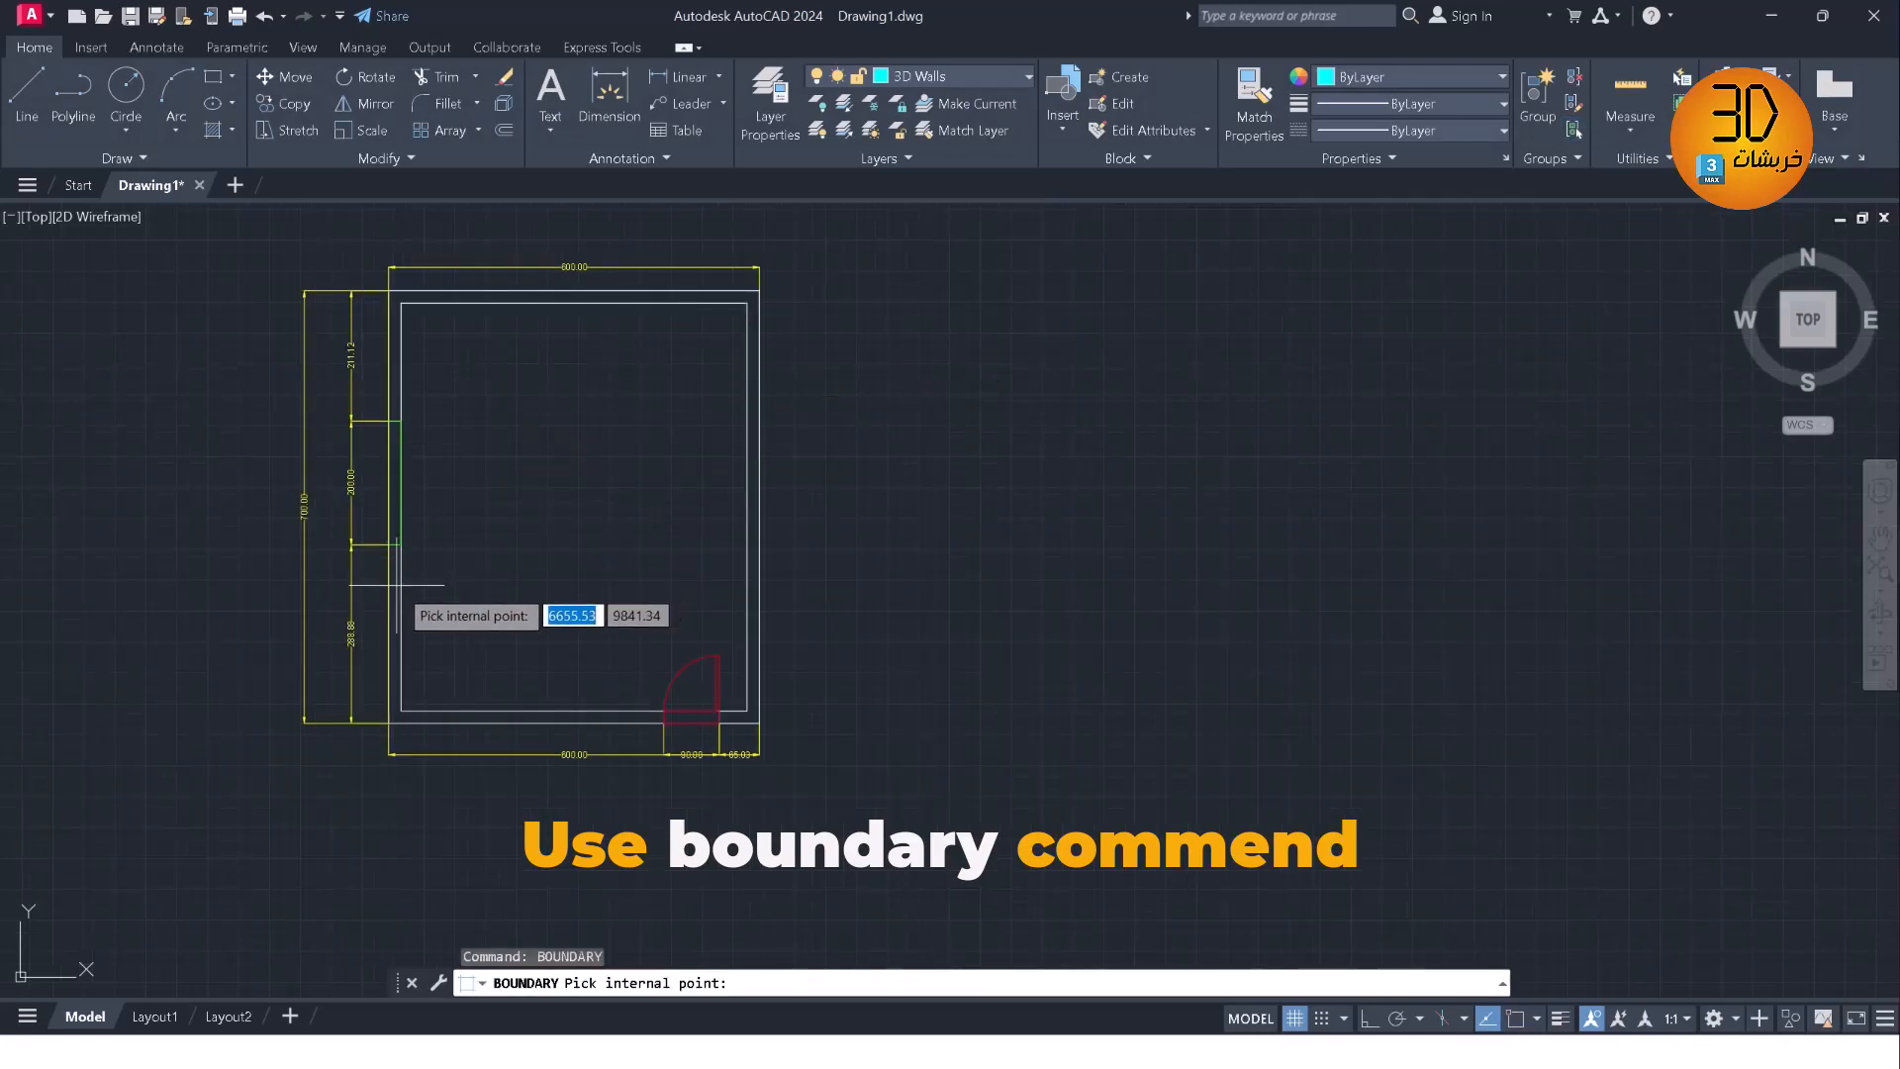
left_click(396, 585)
key("Return")
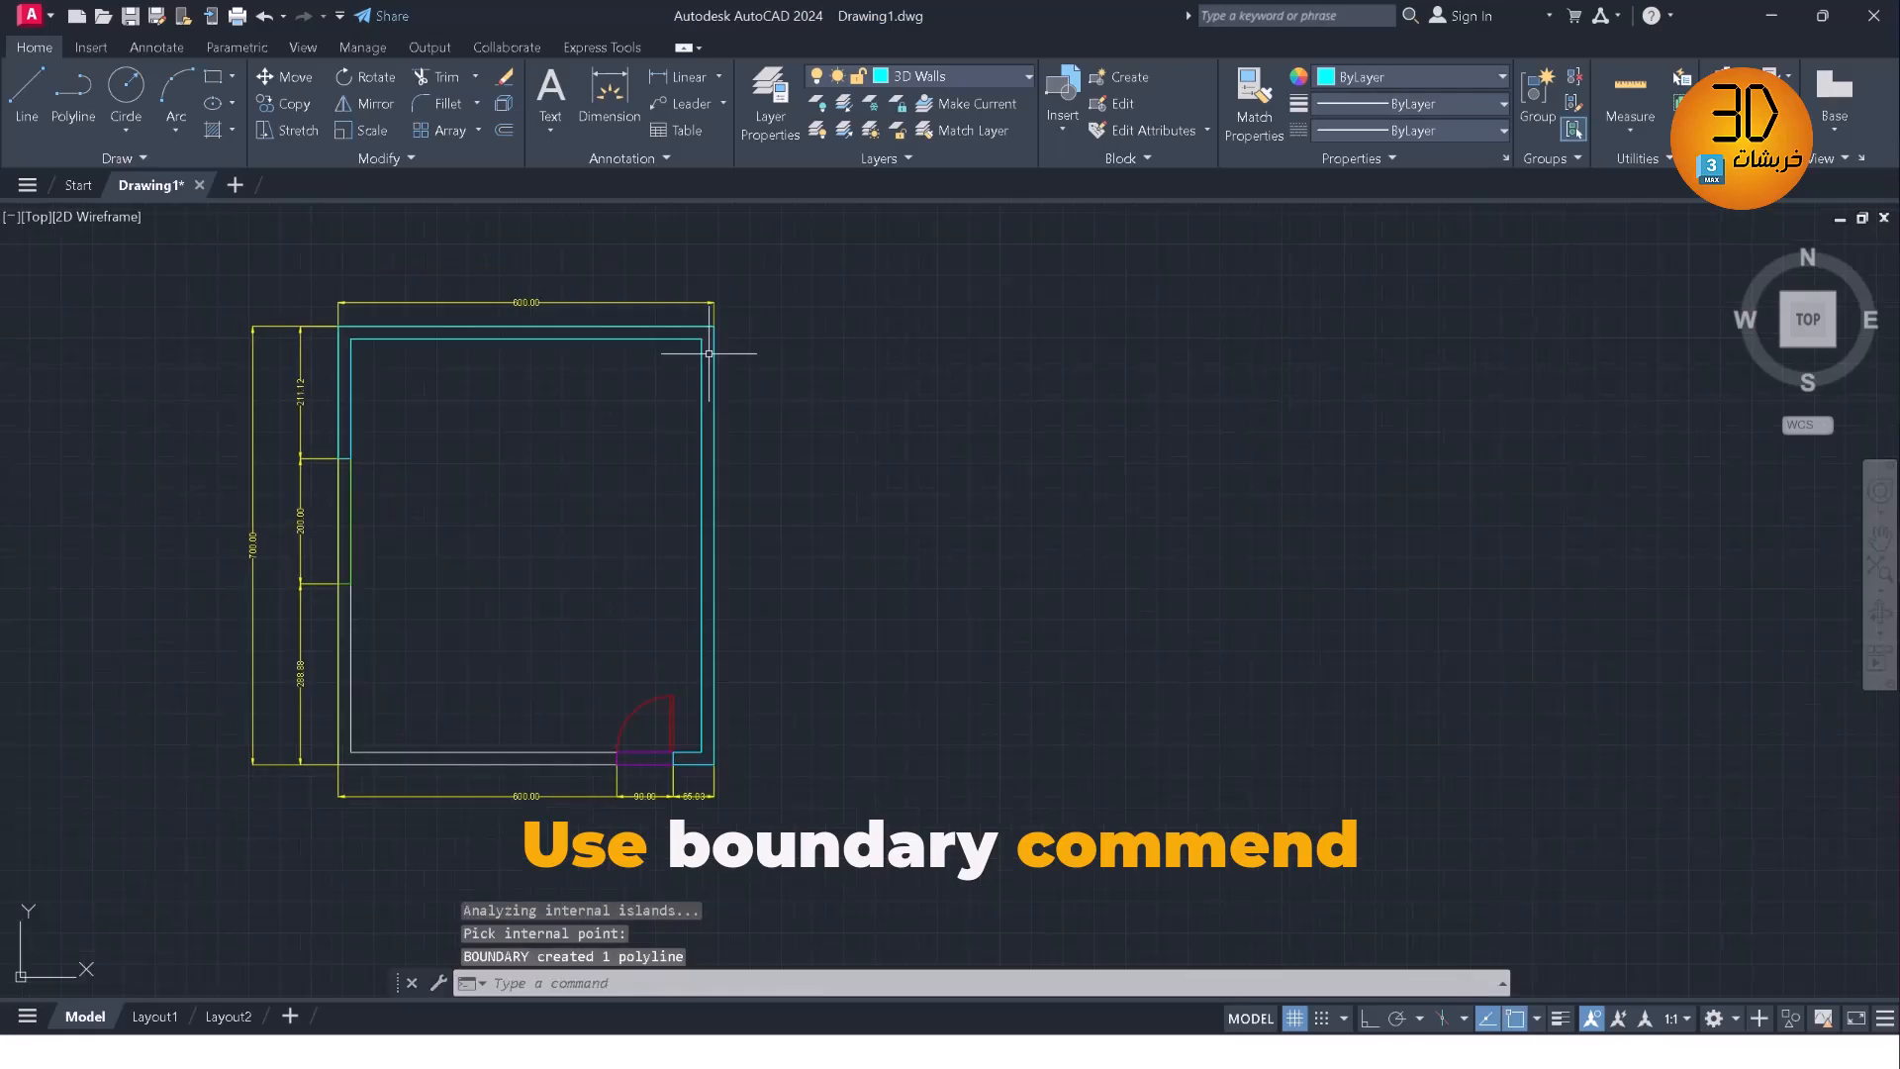
Make 3D Wind the current layer and create a Boundary polyline inside the window opening in the left wall
left_click(920, 77)
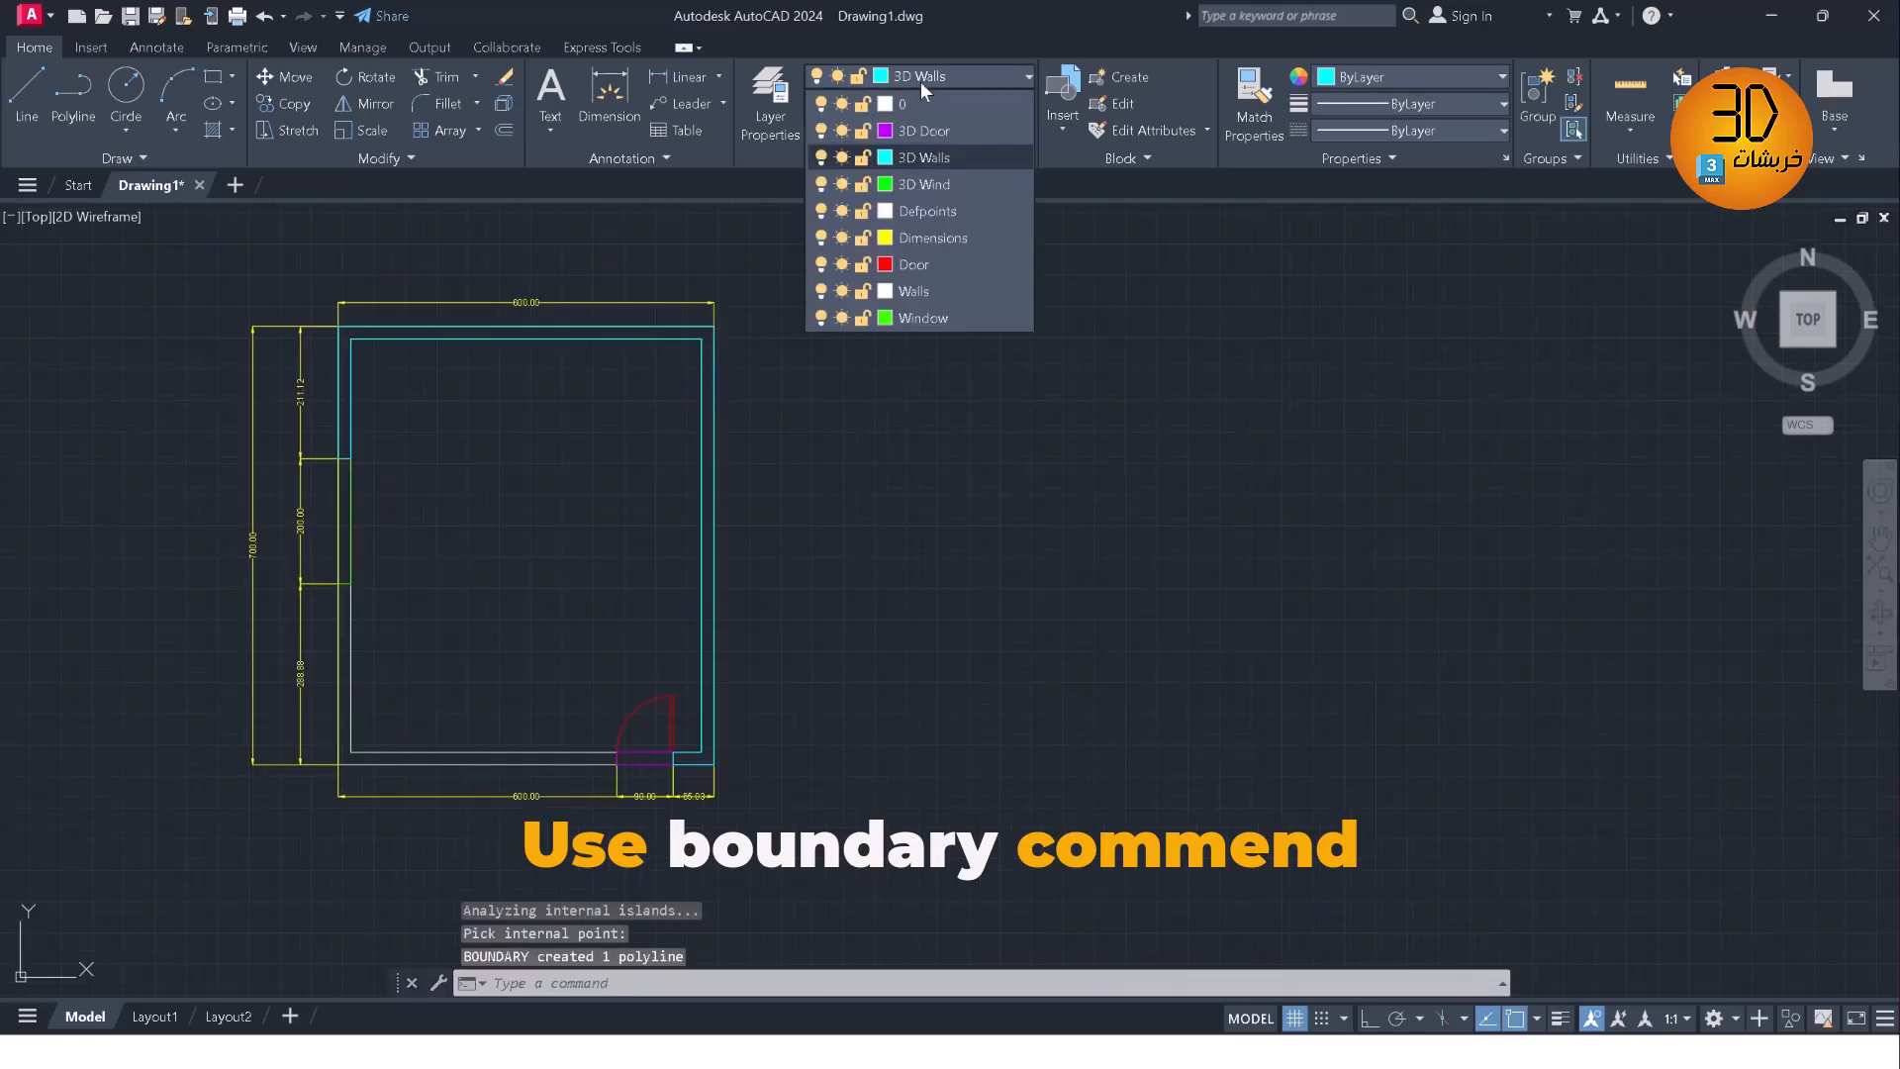
left_click(928, 184)
type("bo")
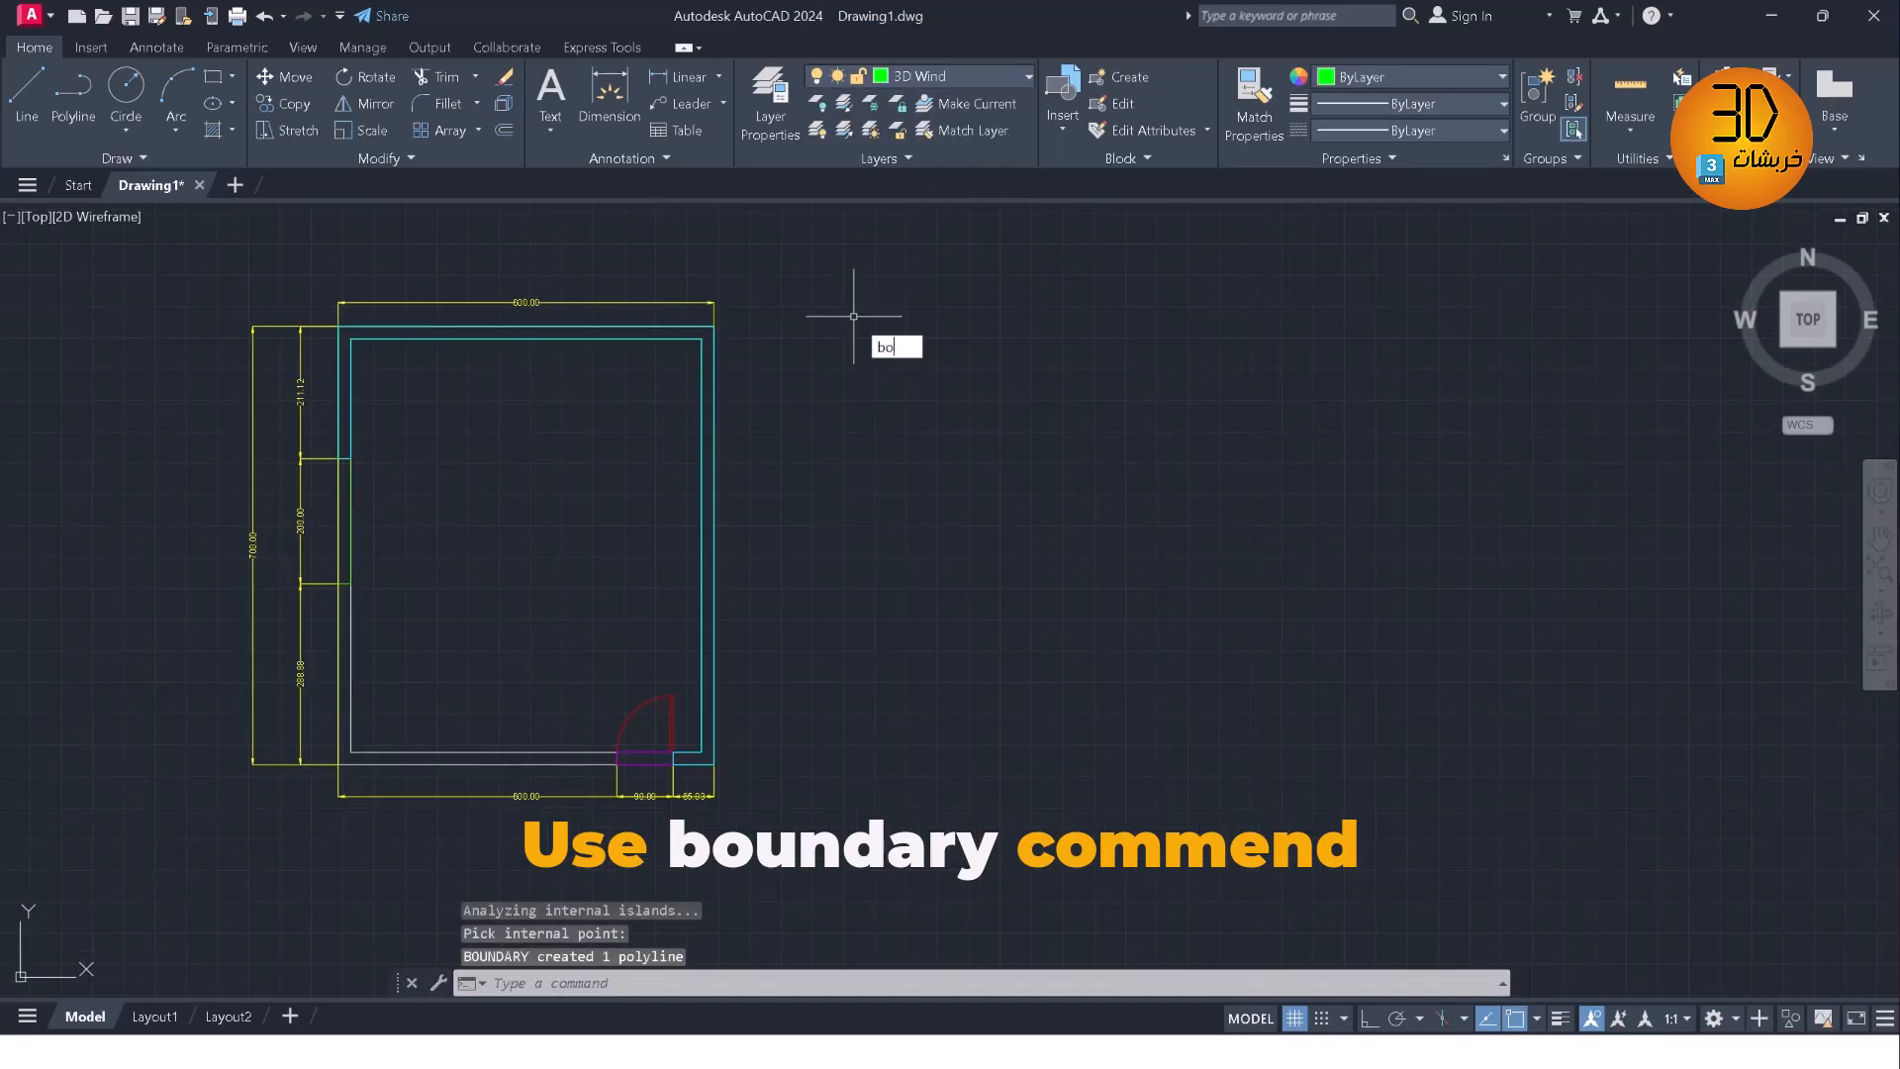
type("undary")
key("Return")
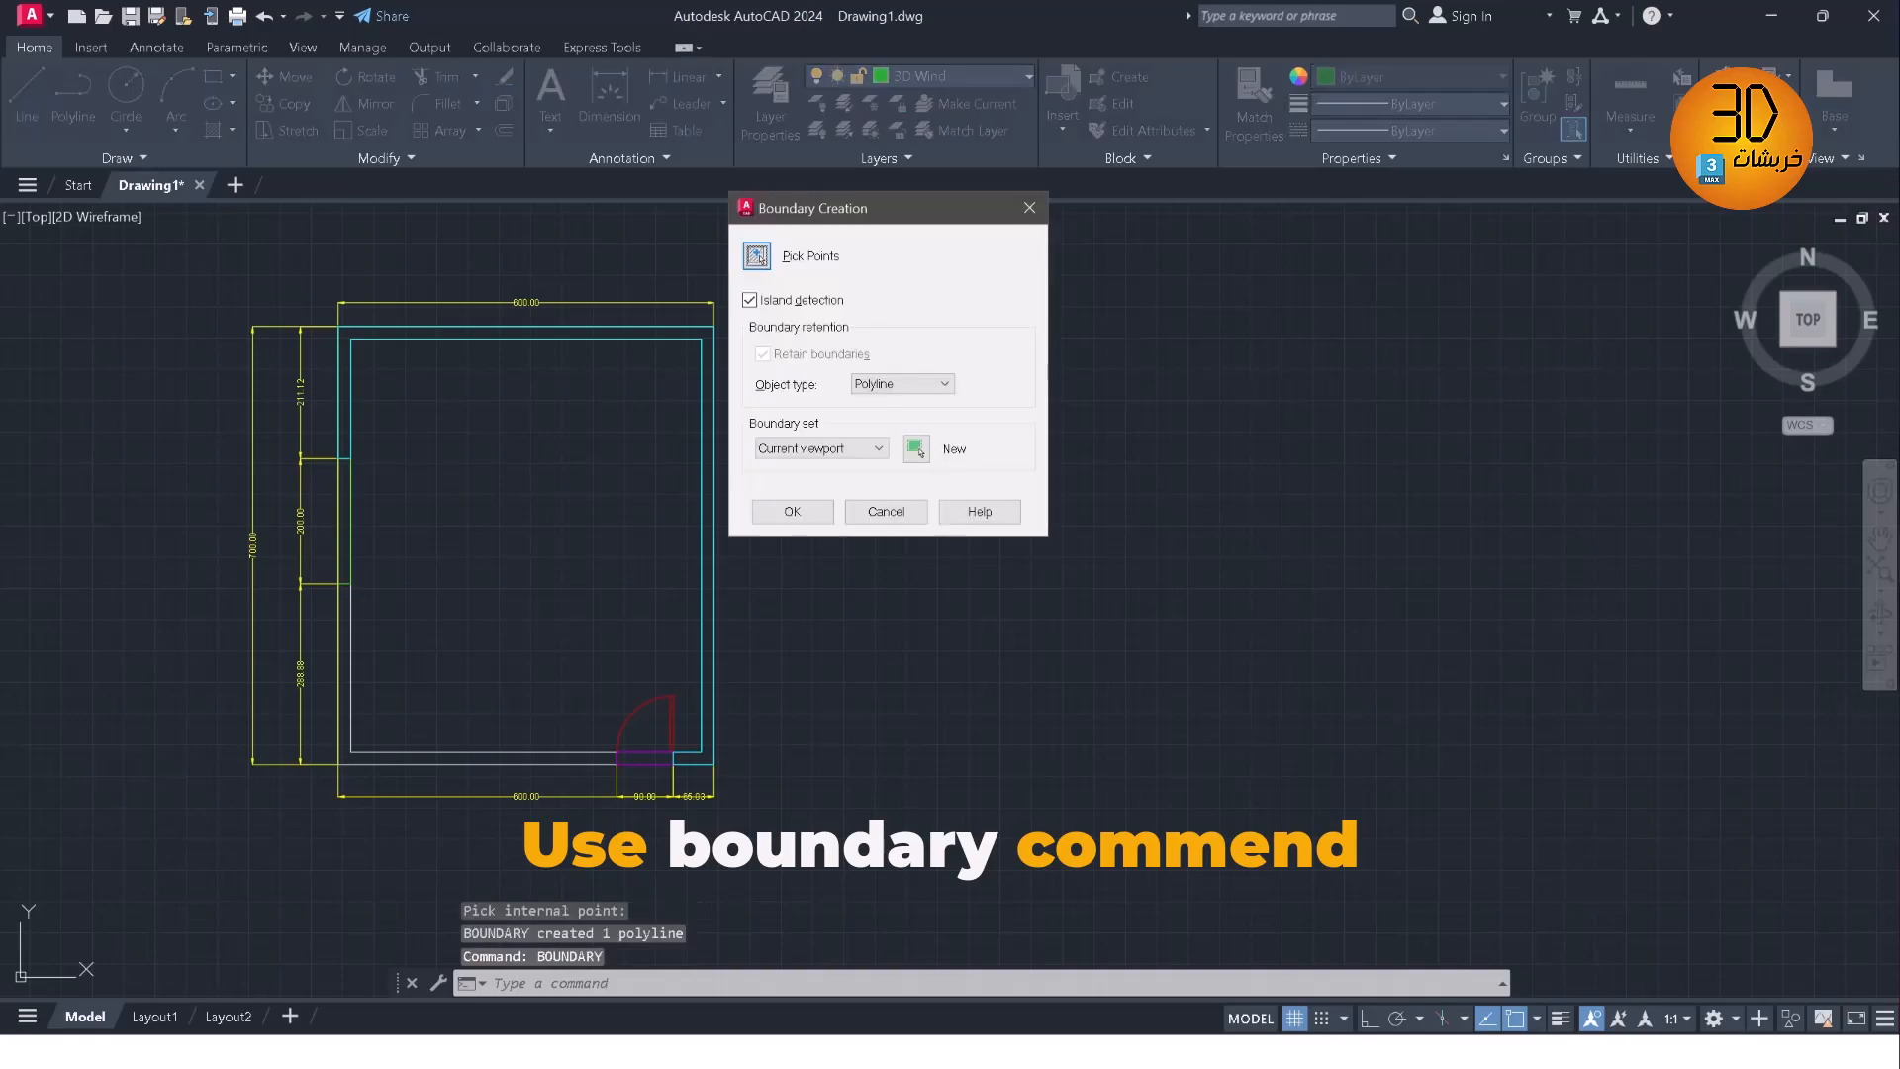
left_click(757, 257)
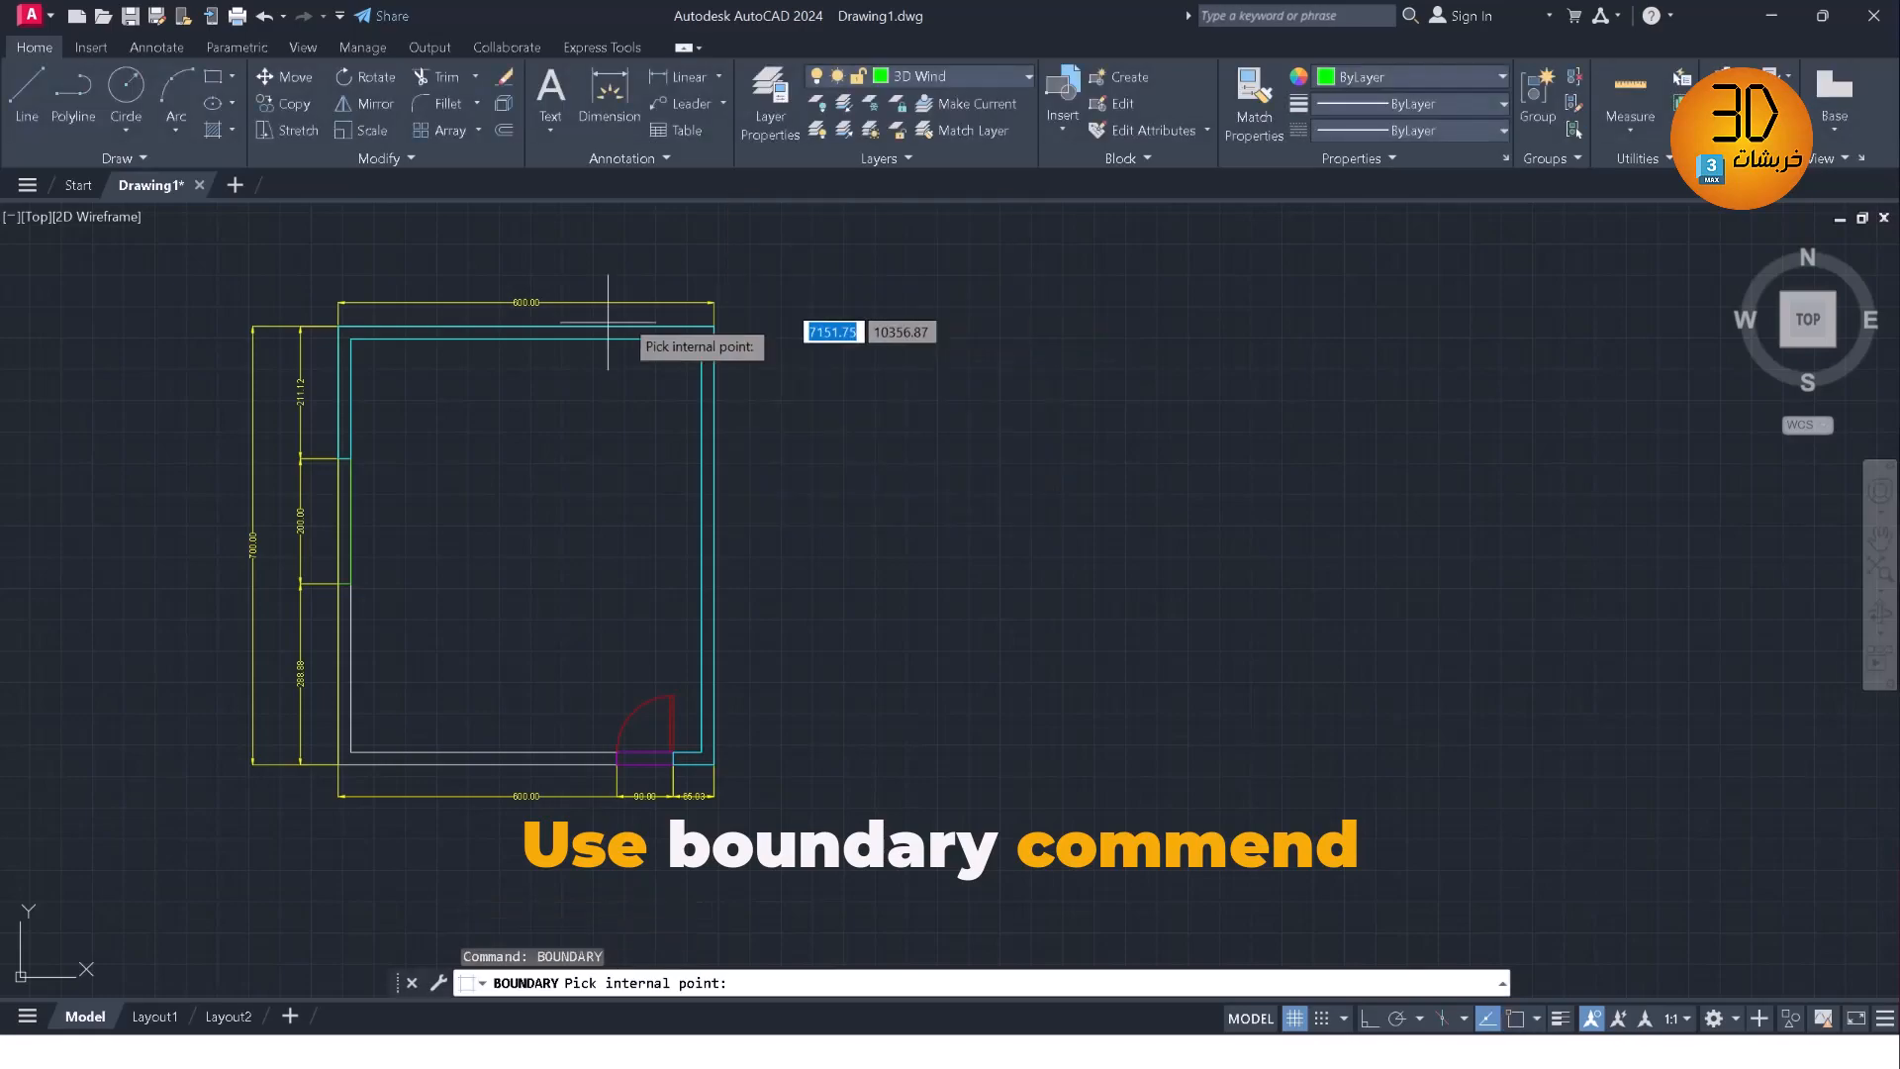
left_click(343, 489)
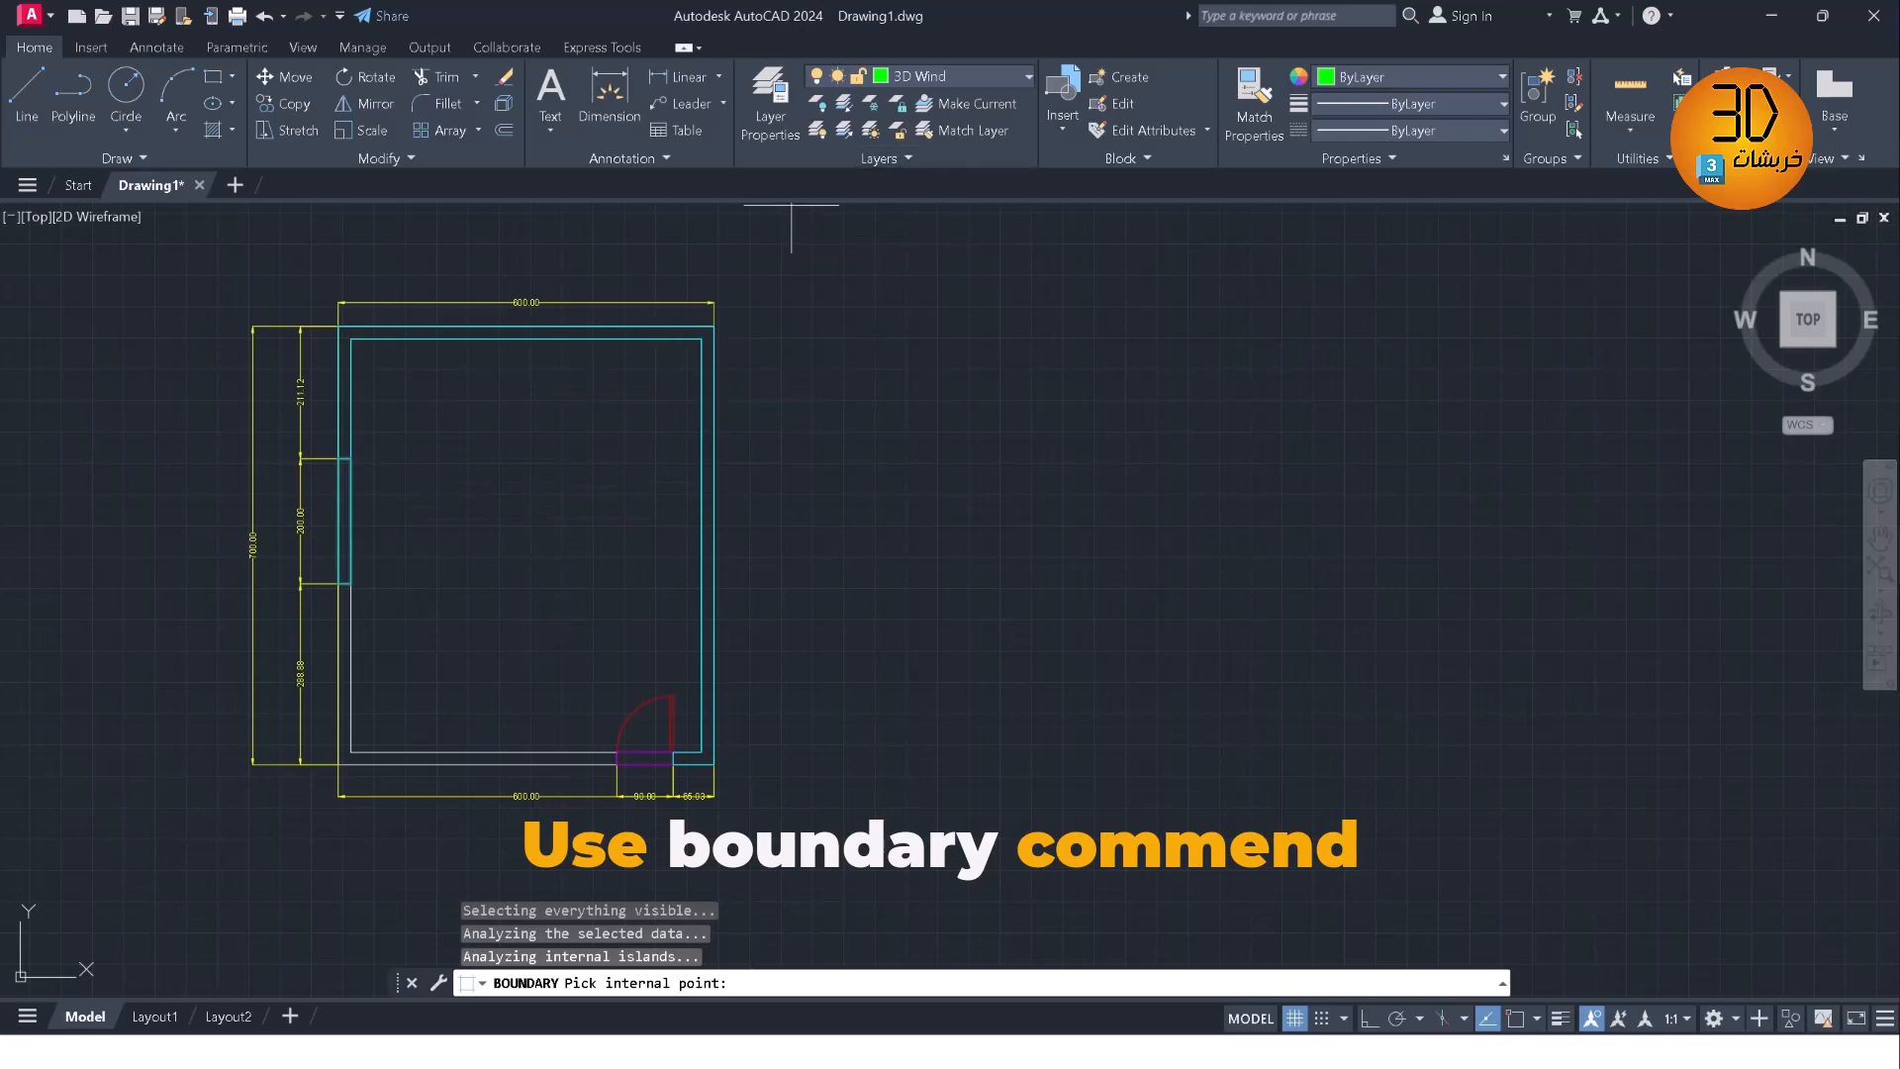
key("Return")
Turn off the layers Defpoints, Dimensions, Door, Walls and Window, and close the layer manager
middle_click_drag(734, 268, 782, 230)
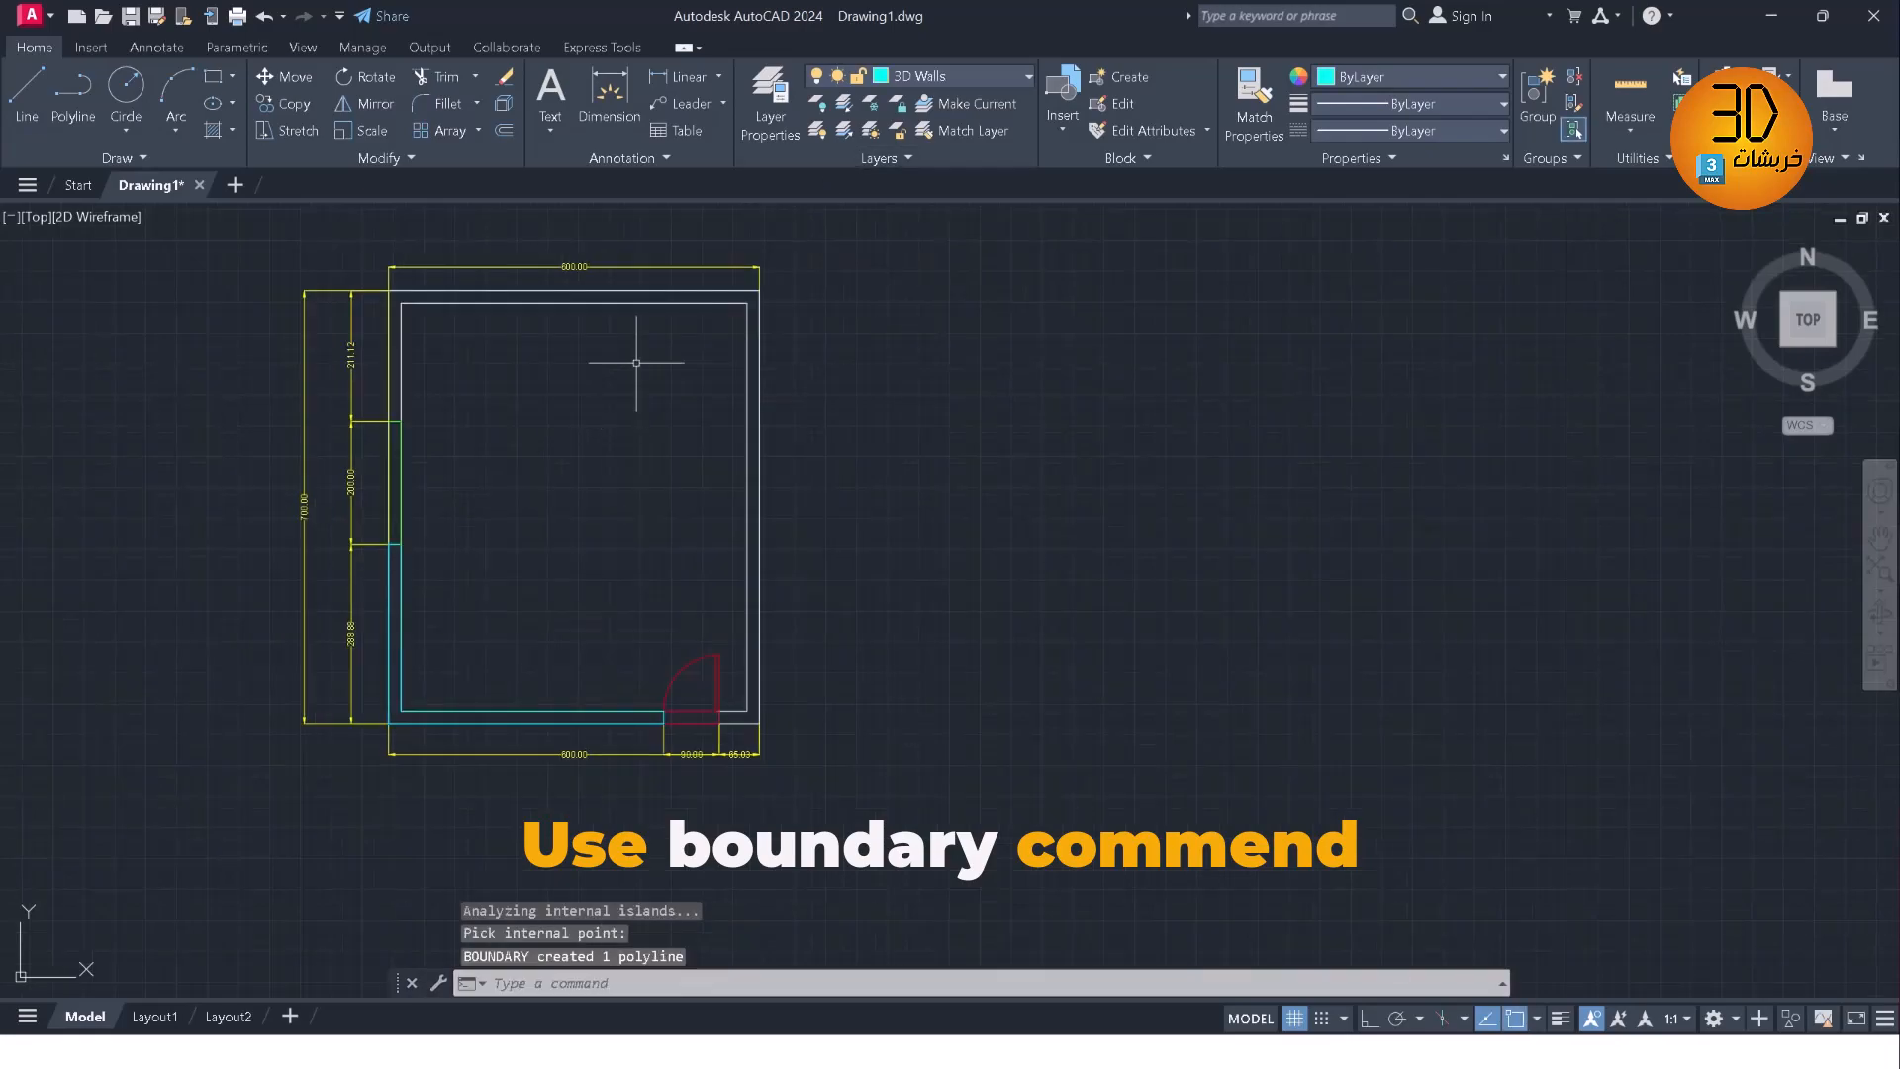
left_click(928, 77)
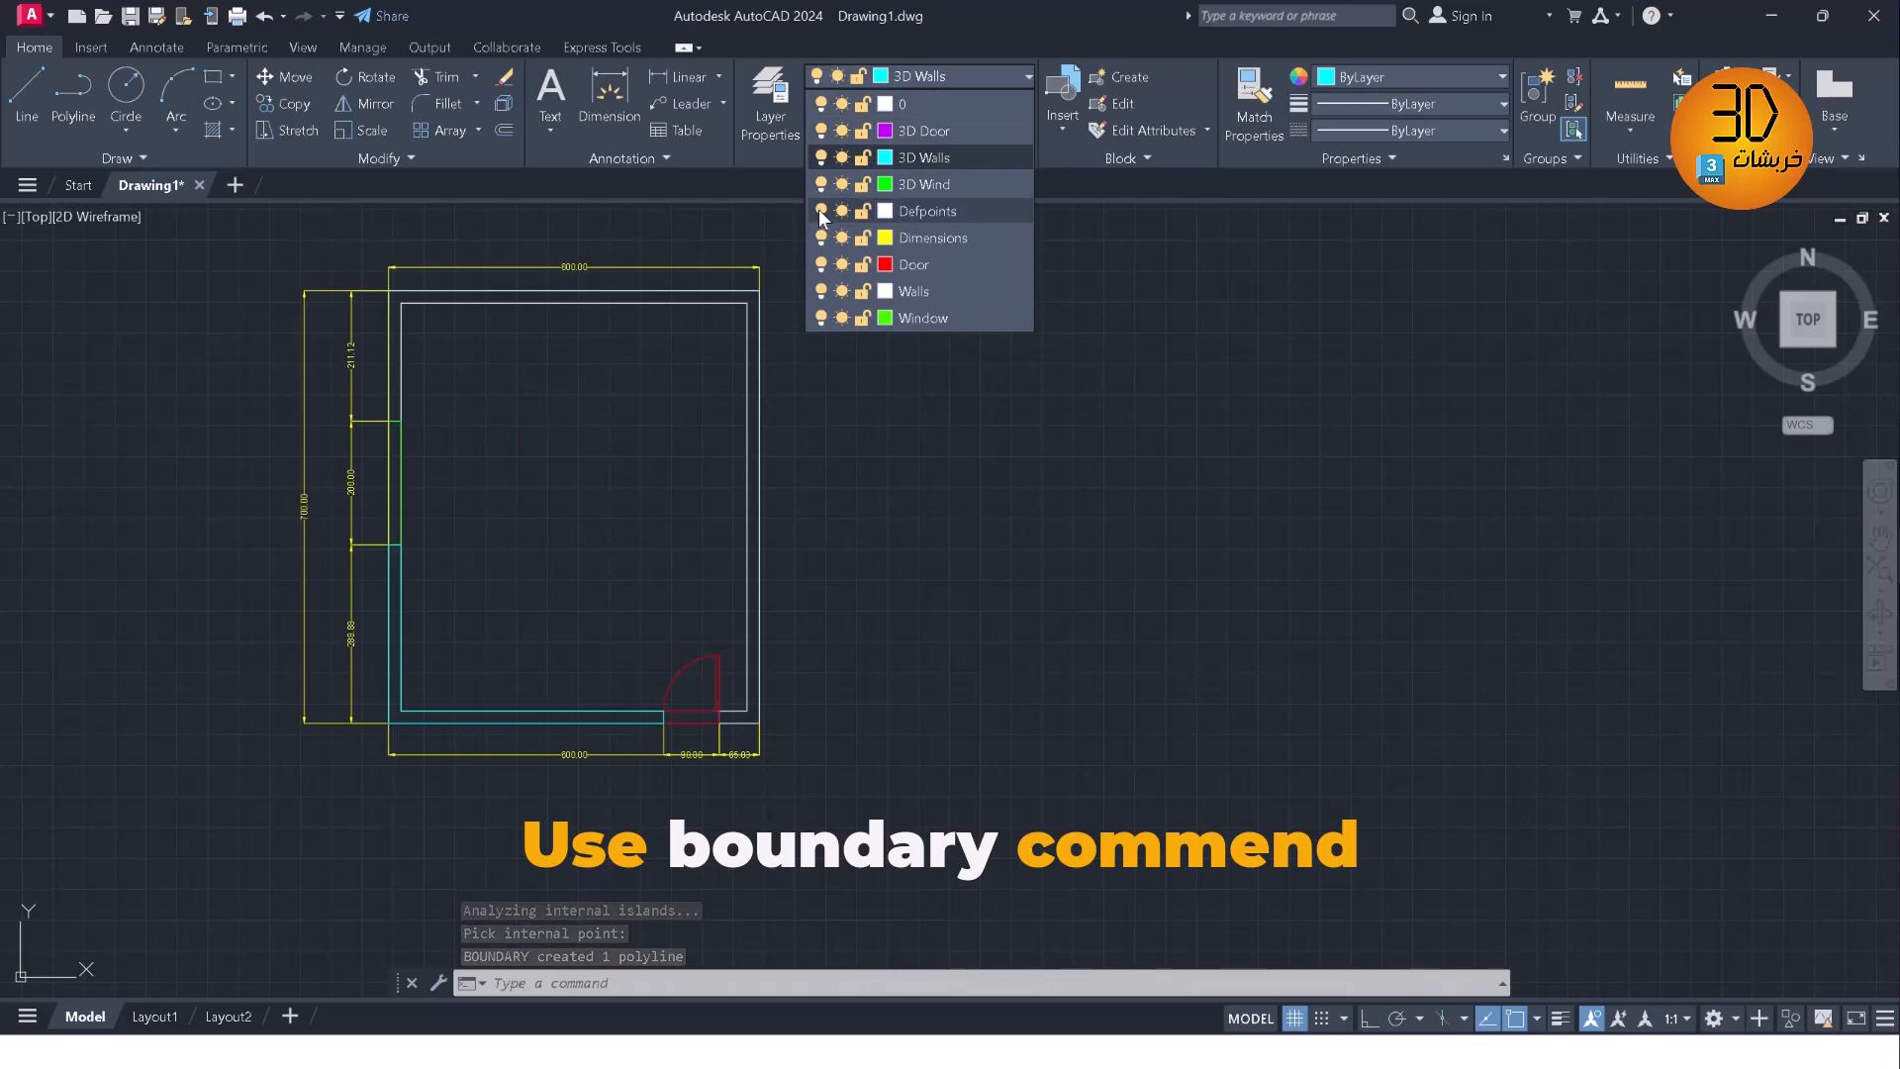
left_click(777, 107)
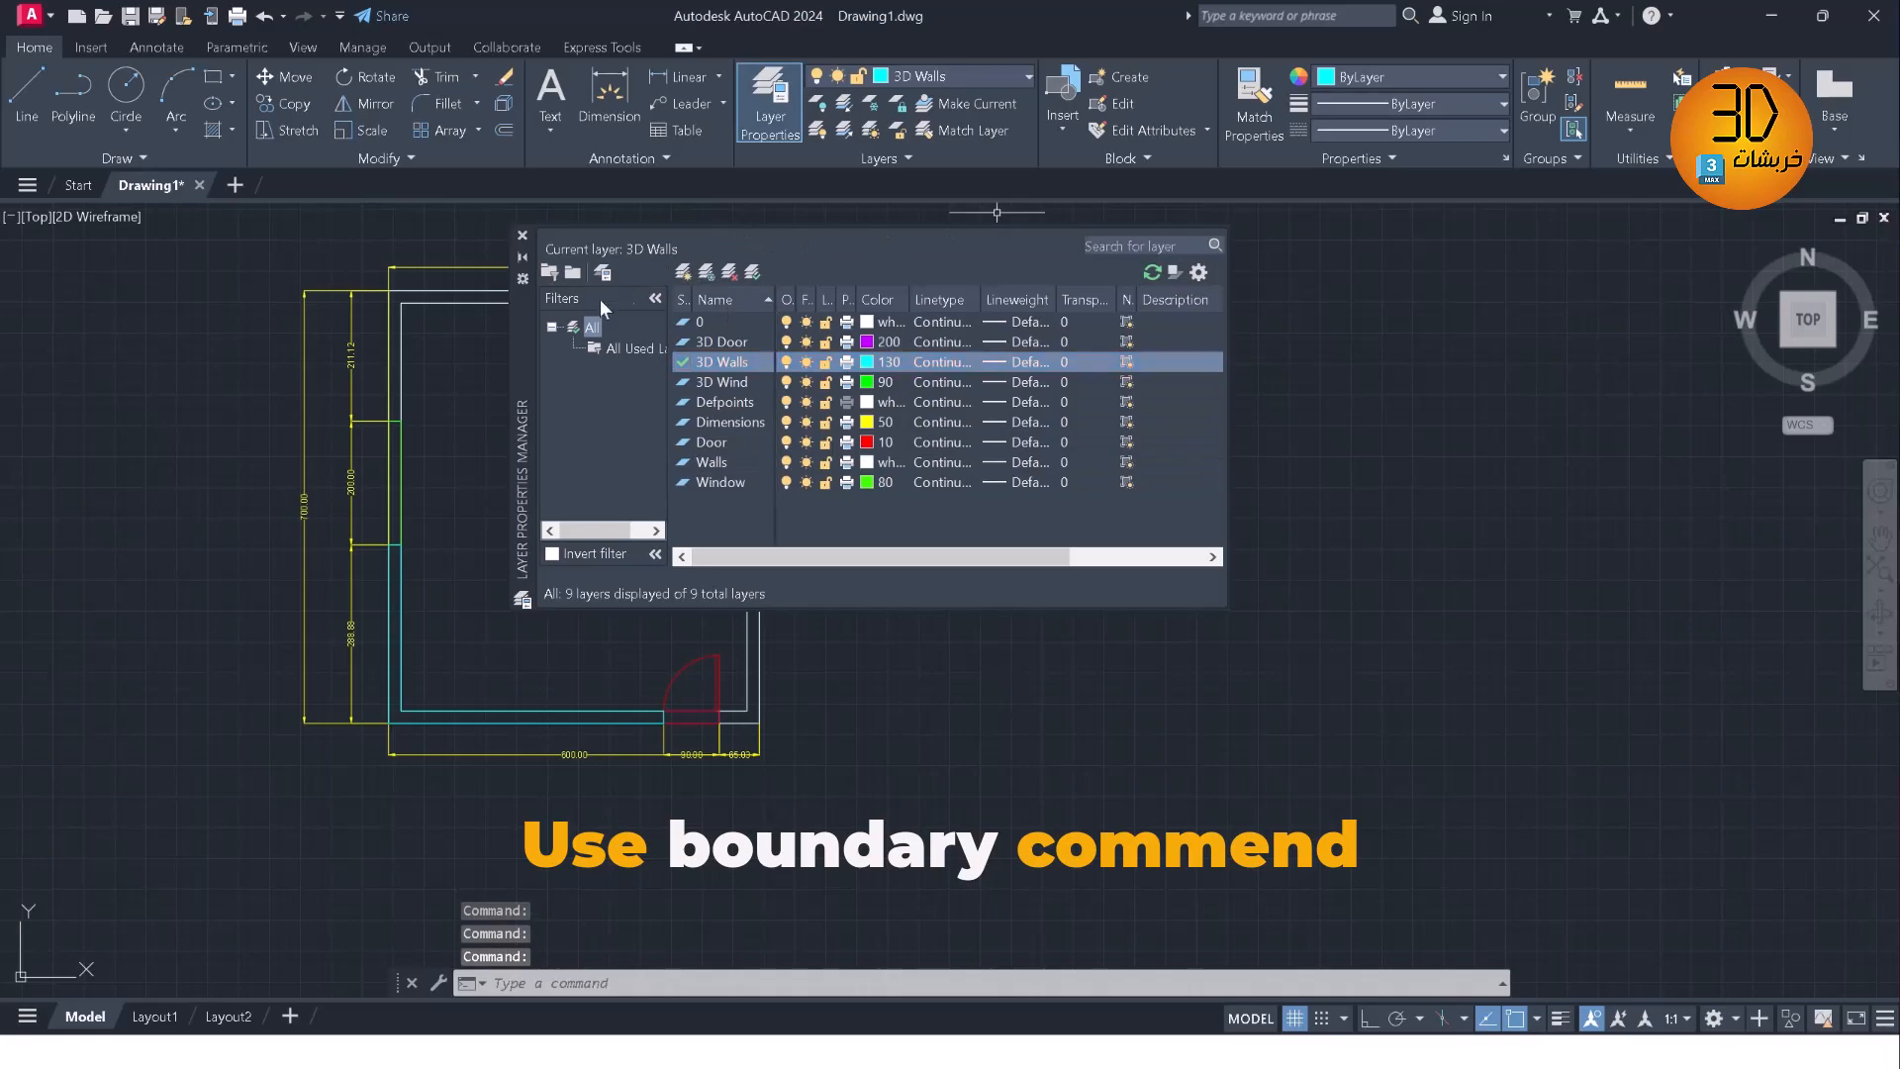
left_click_drag(531, 364, 889, 370)
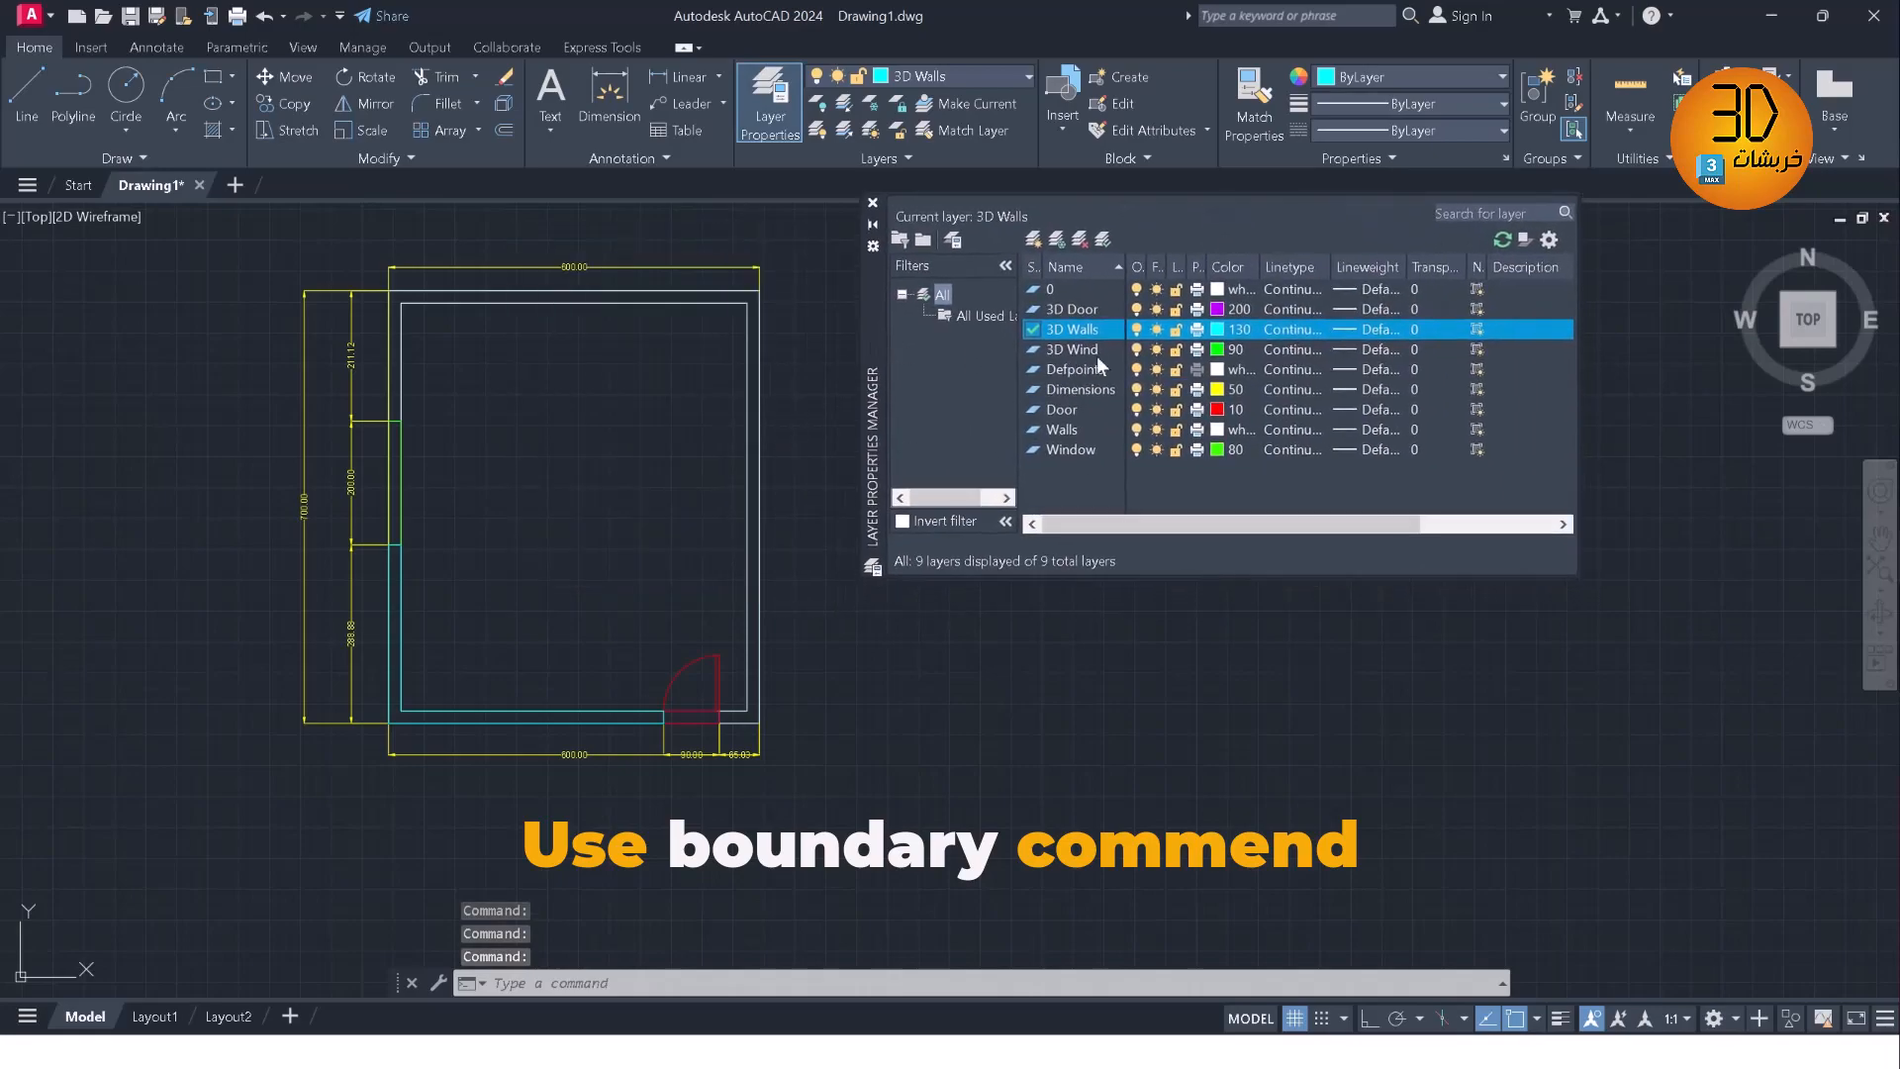
left_click_drag(1134, 372, 1135, 454)
left_click(1137, 396)
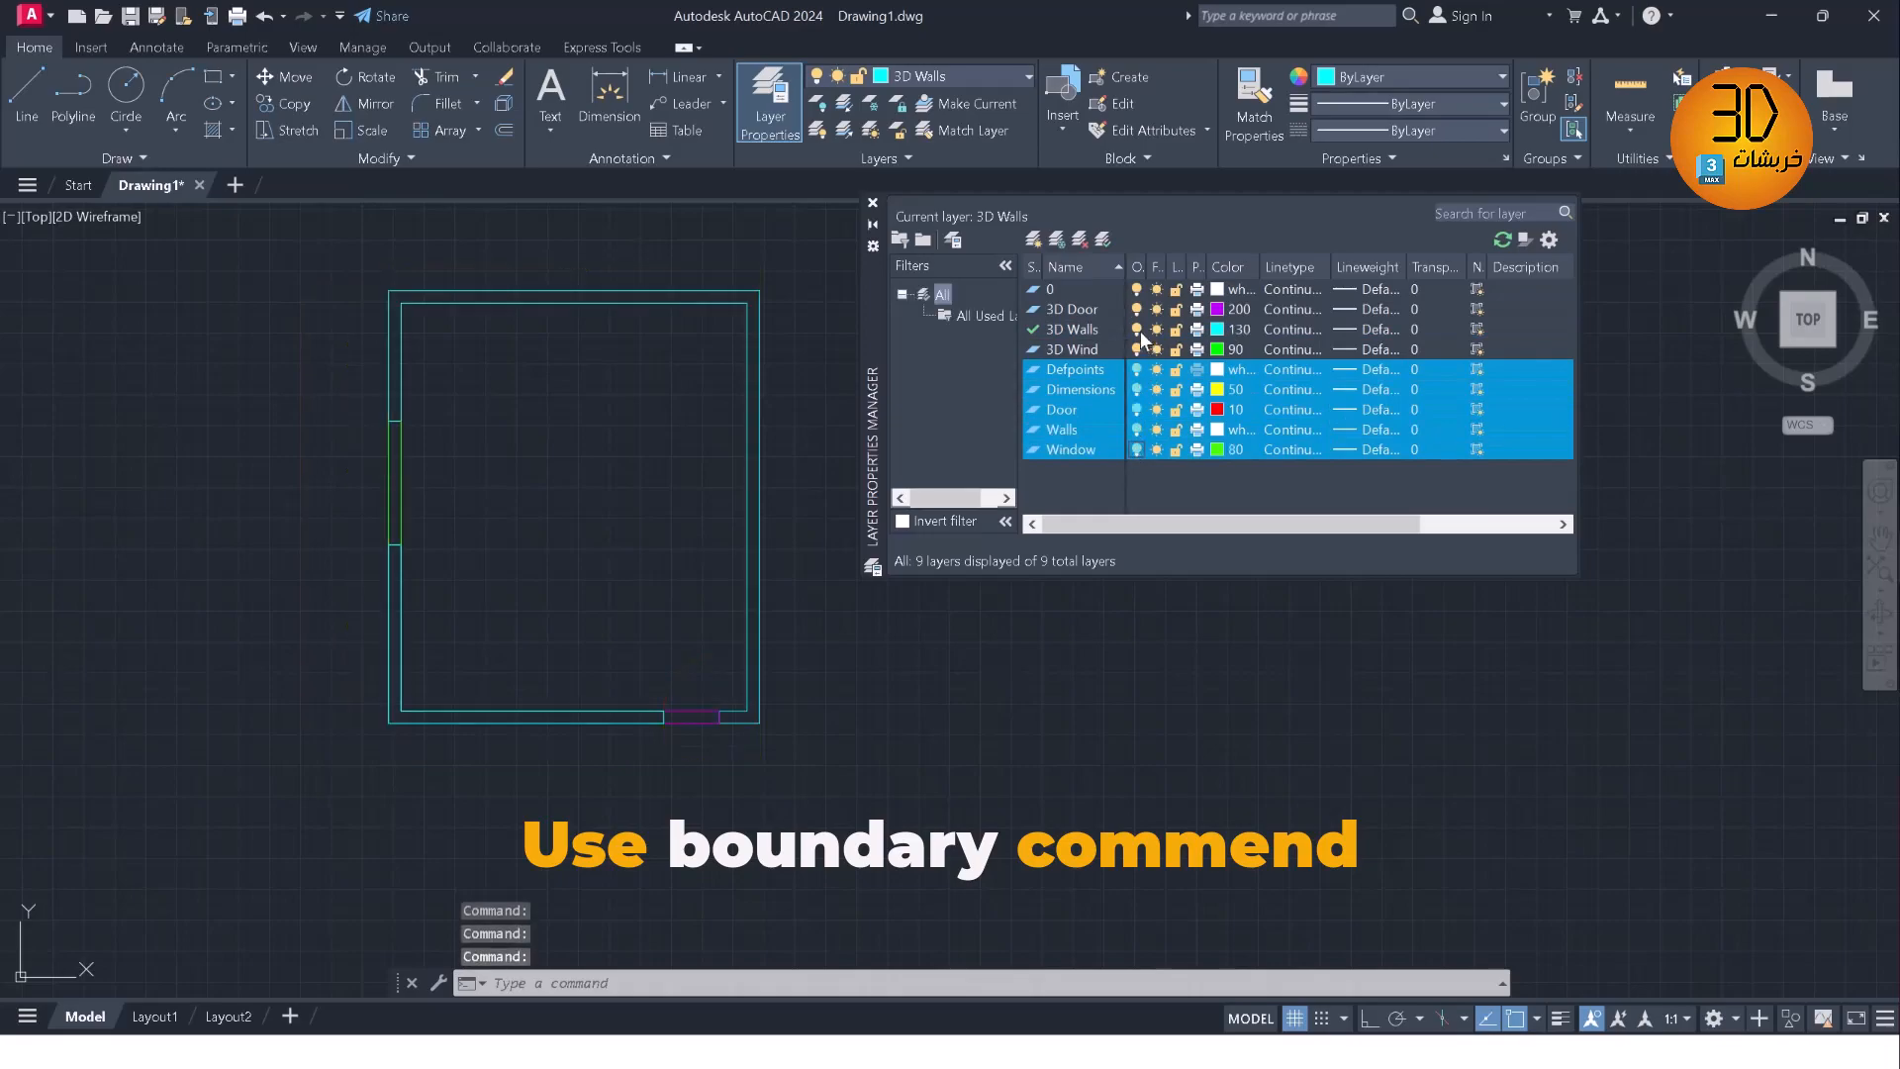
left_click(873, 207)
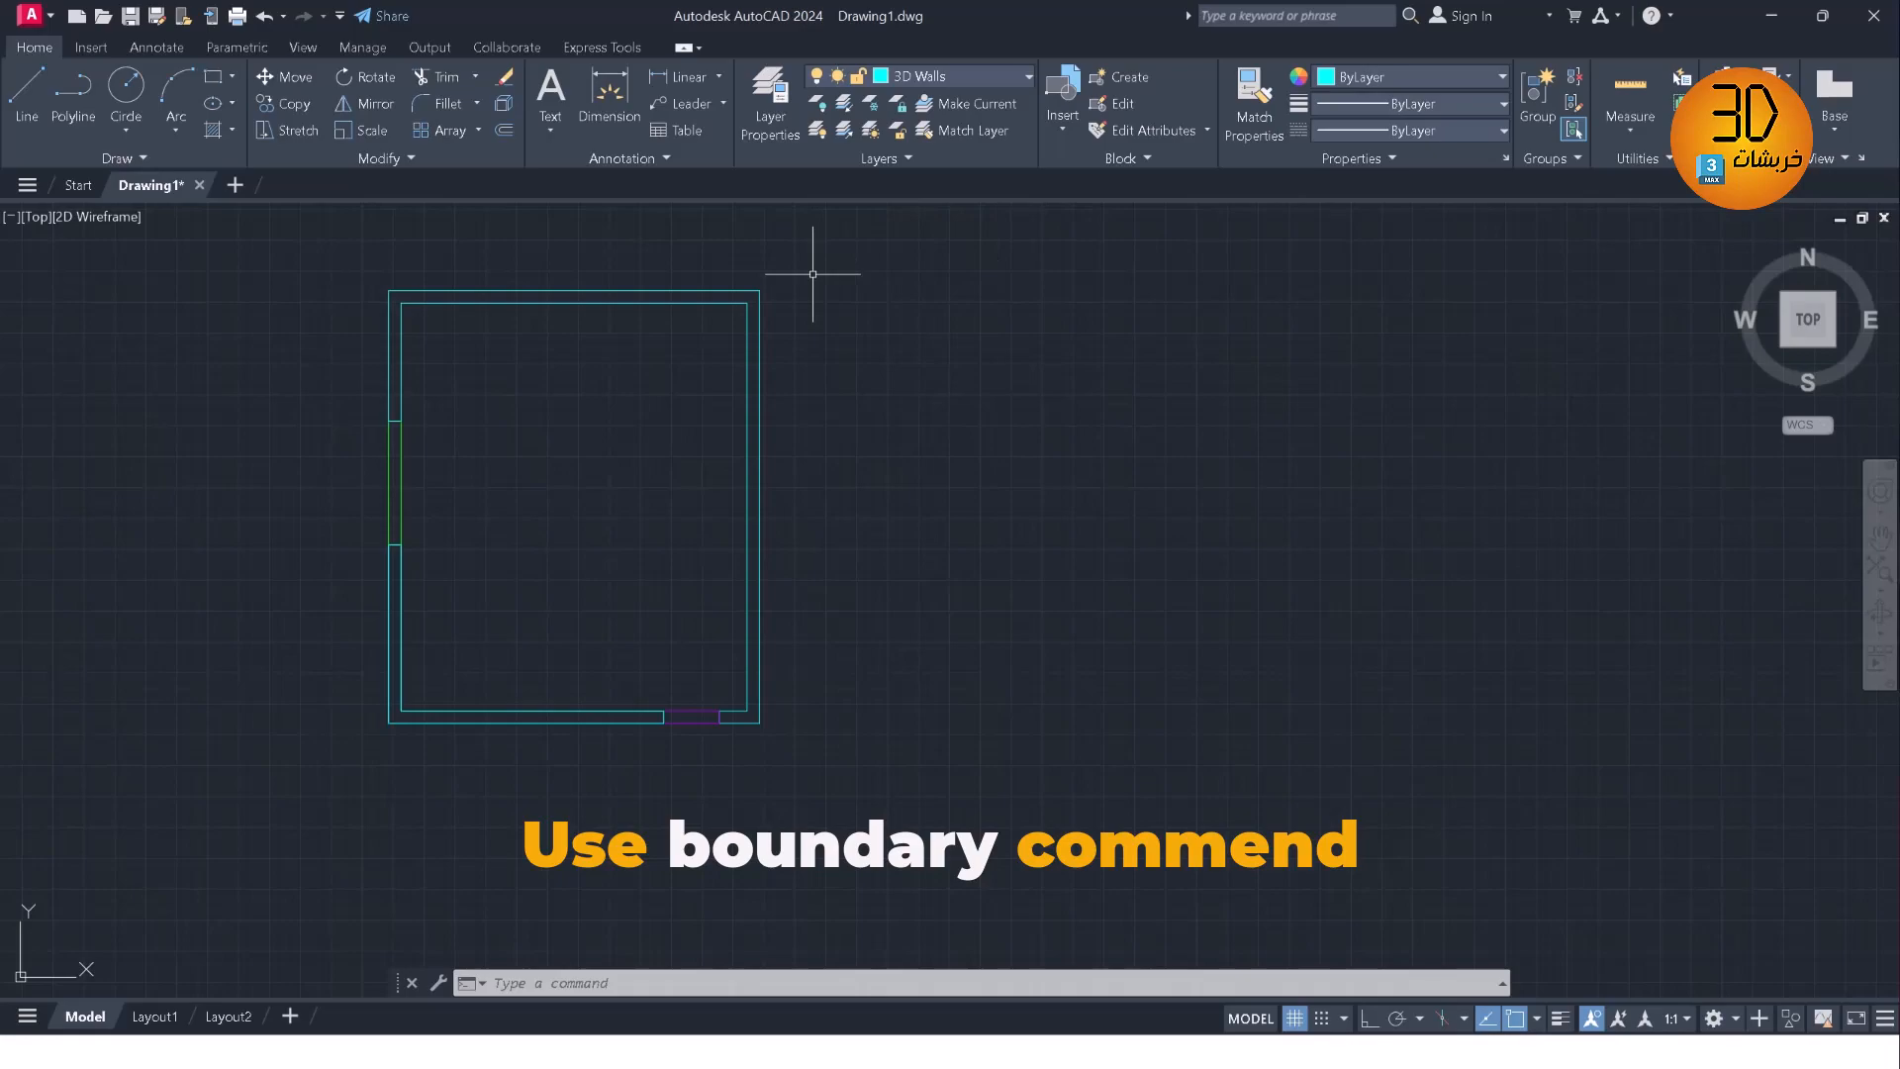
Move all the boundary polylines of walls, door and window horizontally to the empty area right of their original location
middle_click_drag(785, 377, 788, 359)
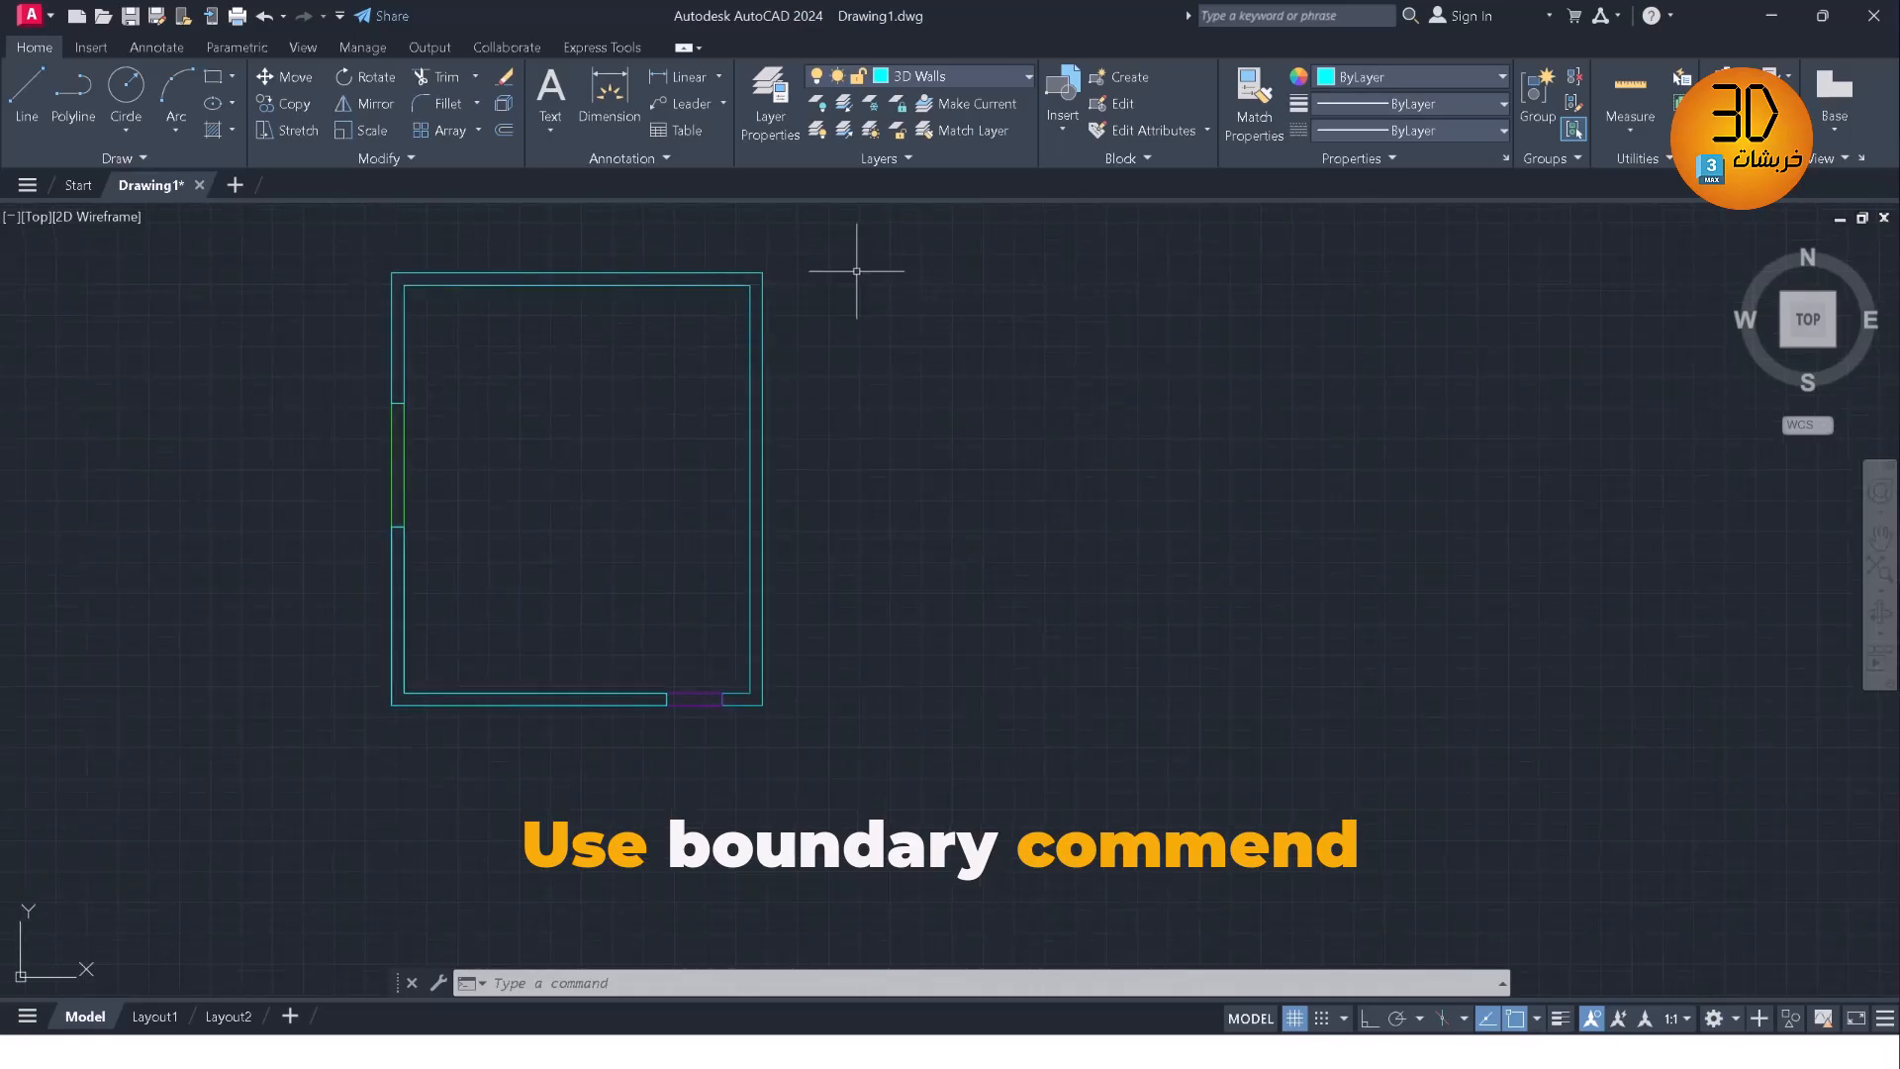
left_click(839, 244)
left_click(406, 693)
right_click(396, 514)
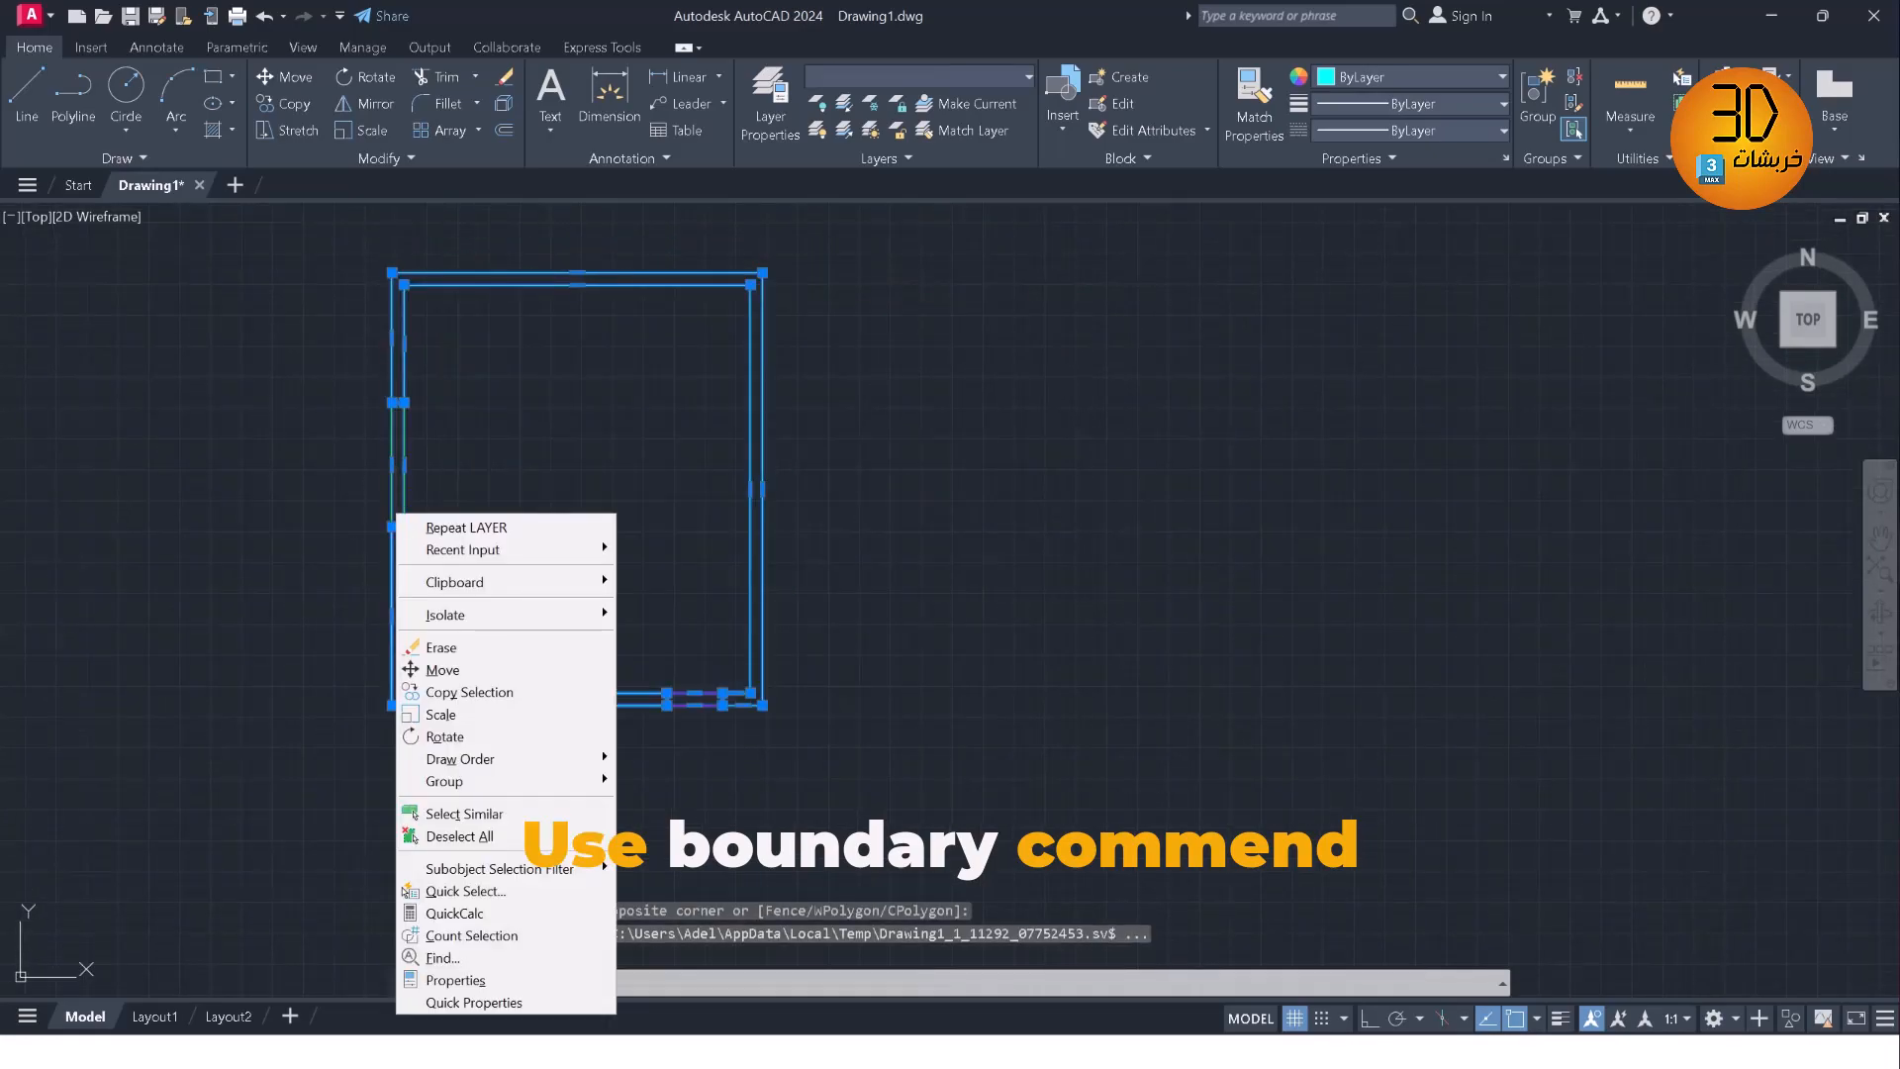
left_click(442, 670)
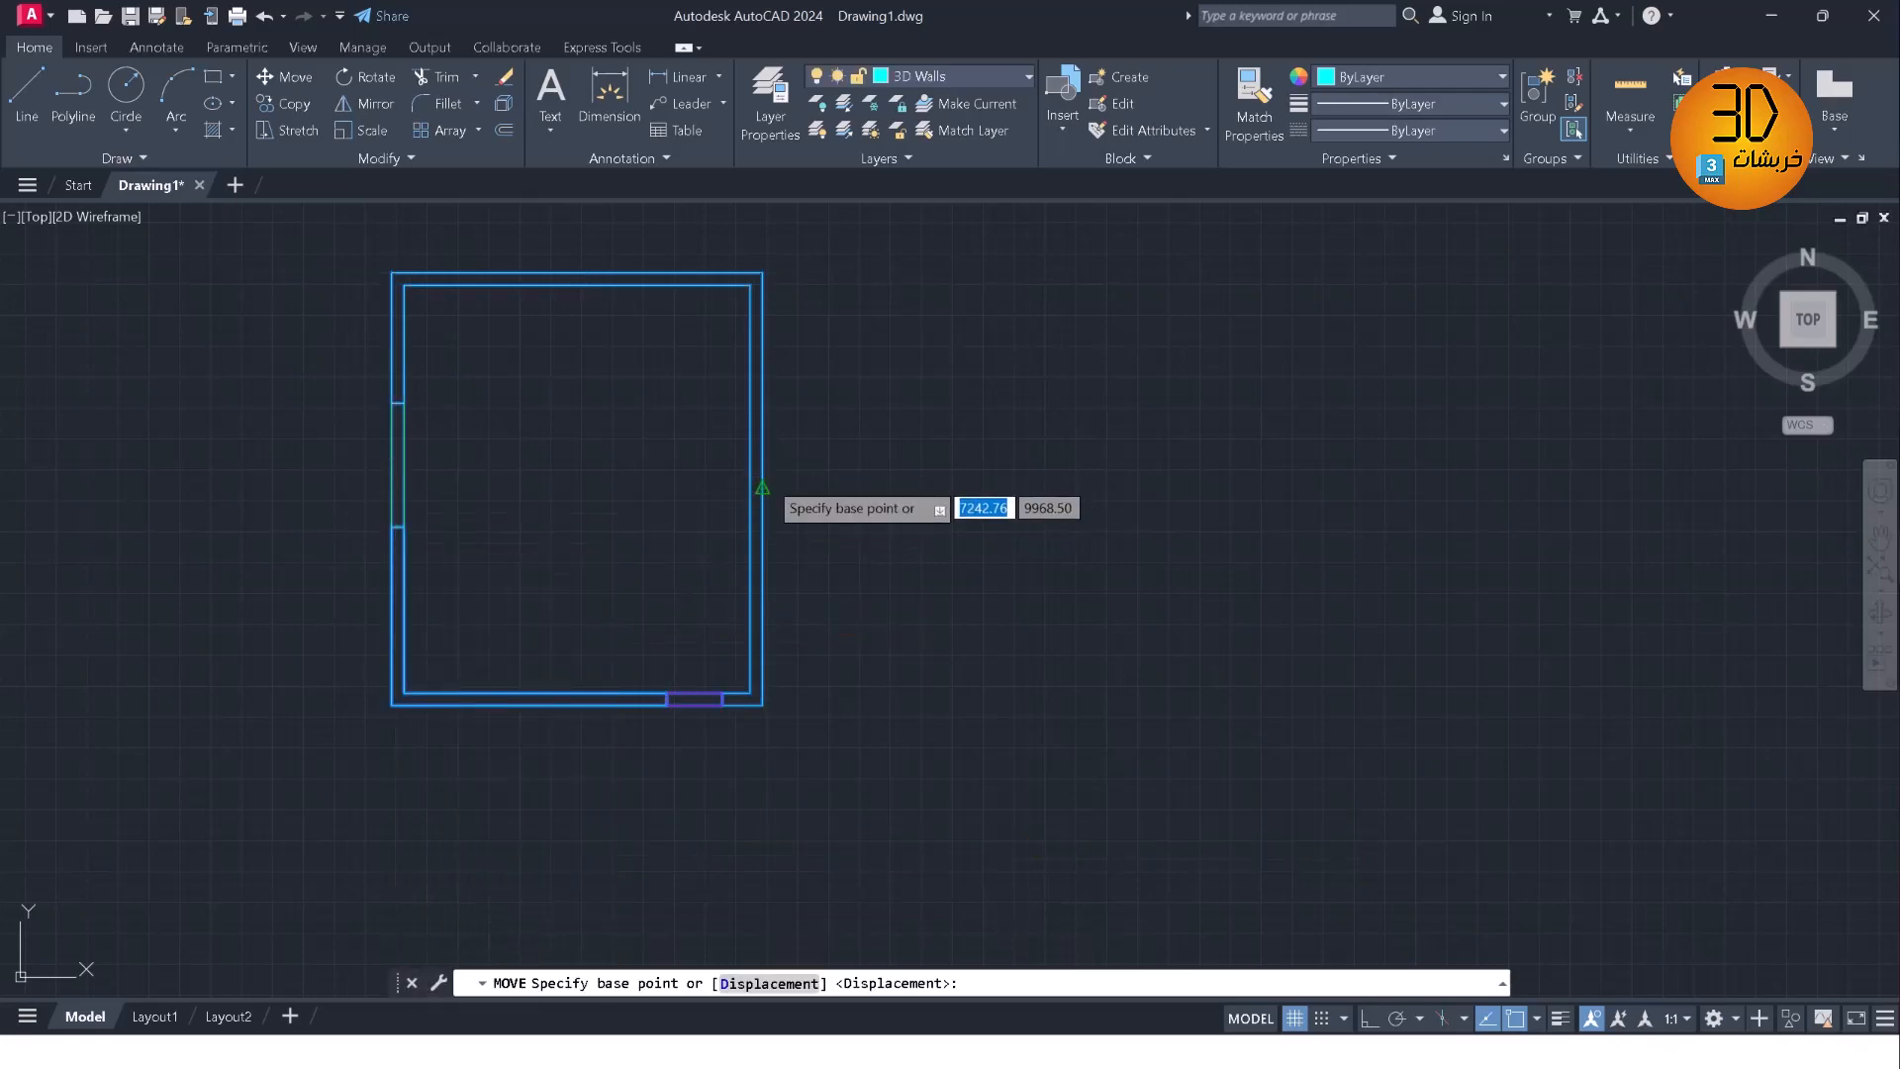
left_click(763, 485)
left_click(1343, 490)
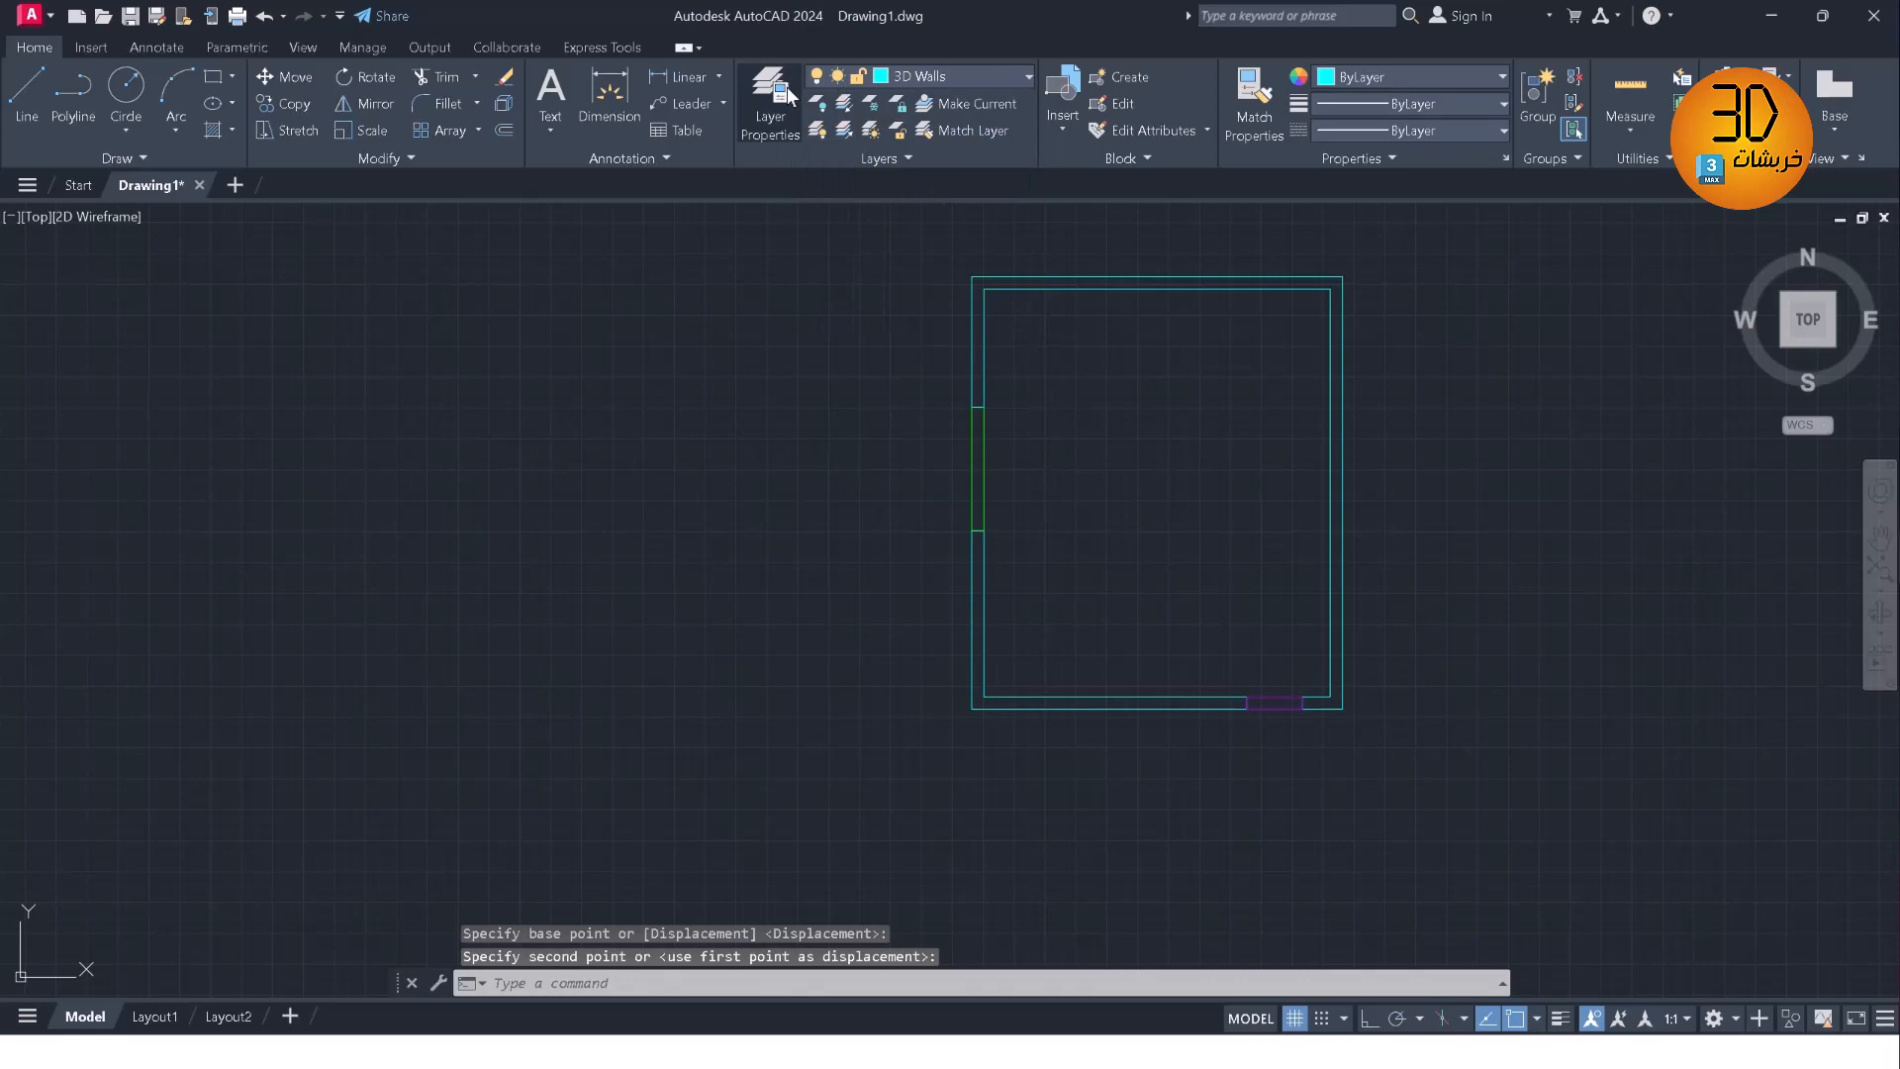
Turn the layers Defpoints, Dimensions, Door, Walls and Window back on, and save the drawing
left_click(763, 110)
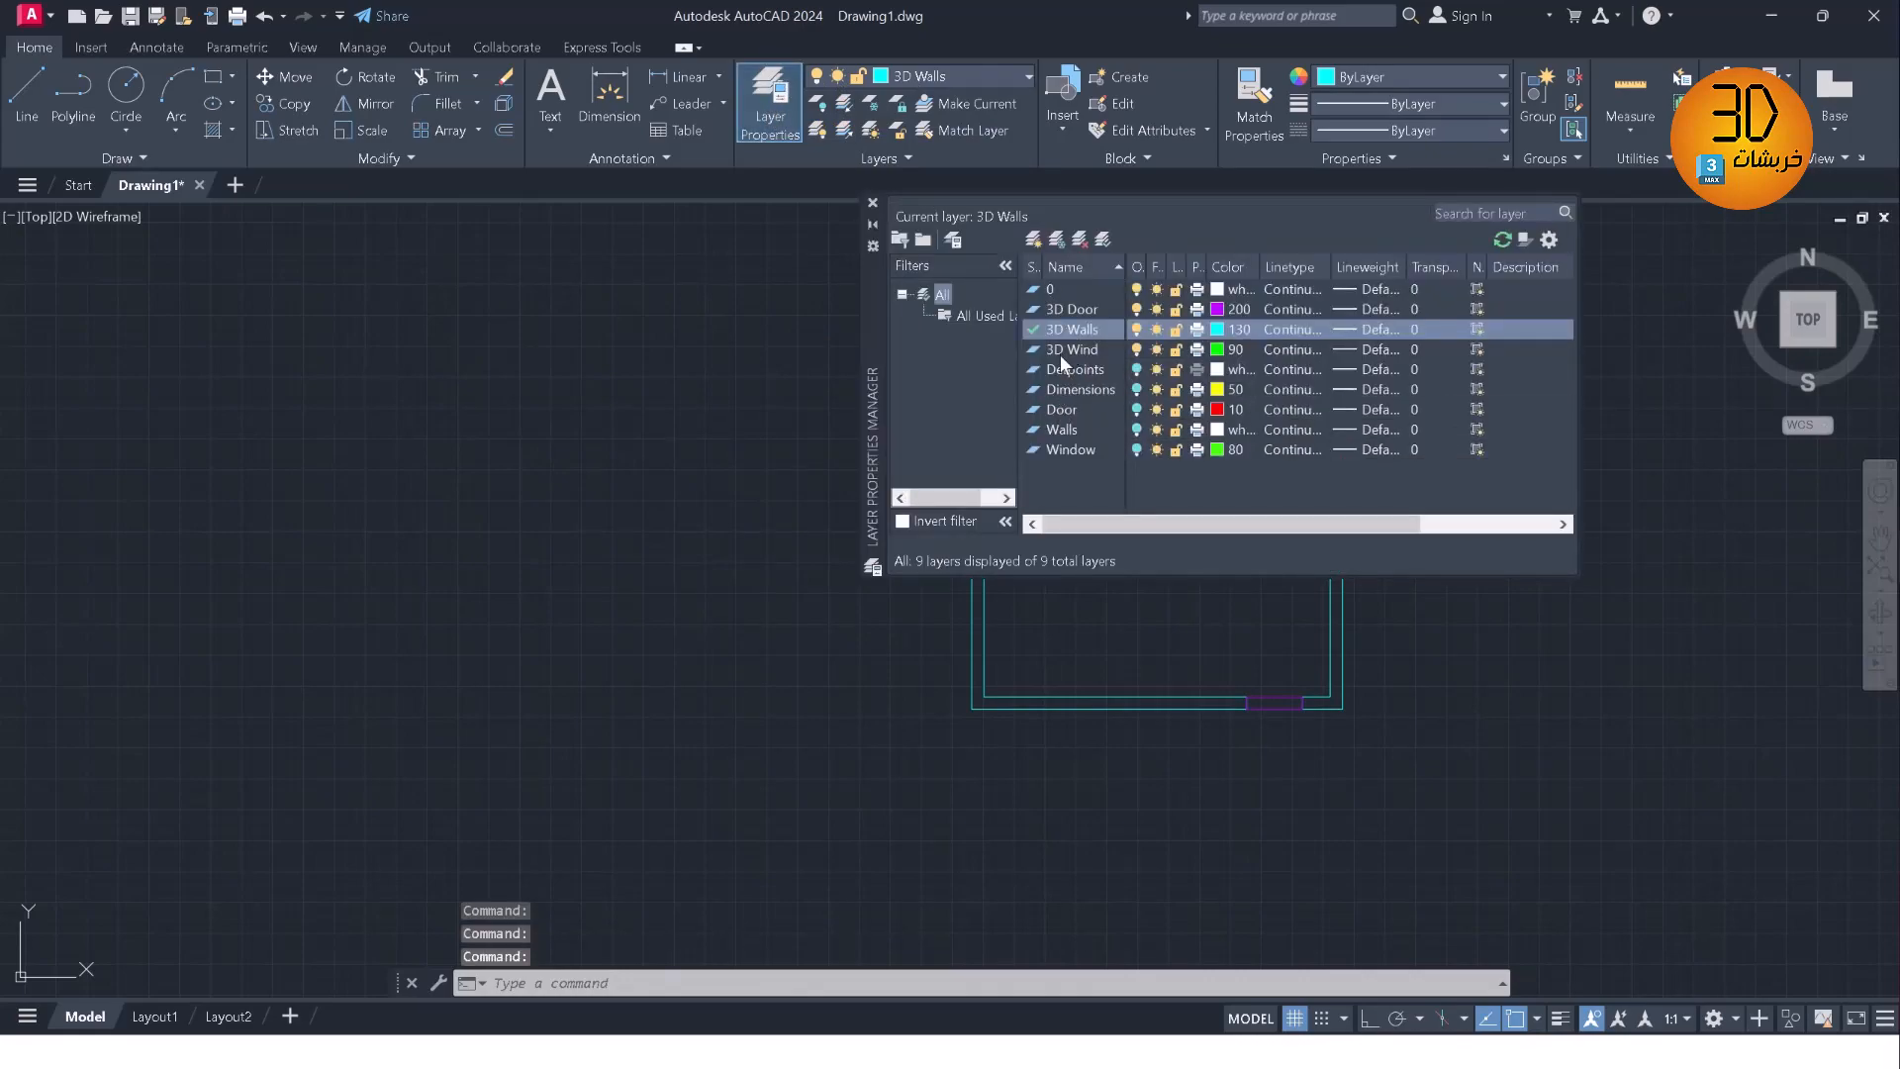
left_click_drag(1083, 369, 1081, 392)
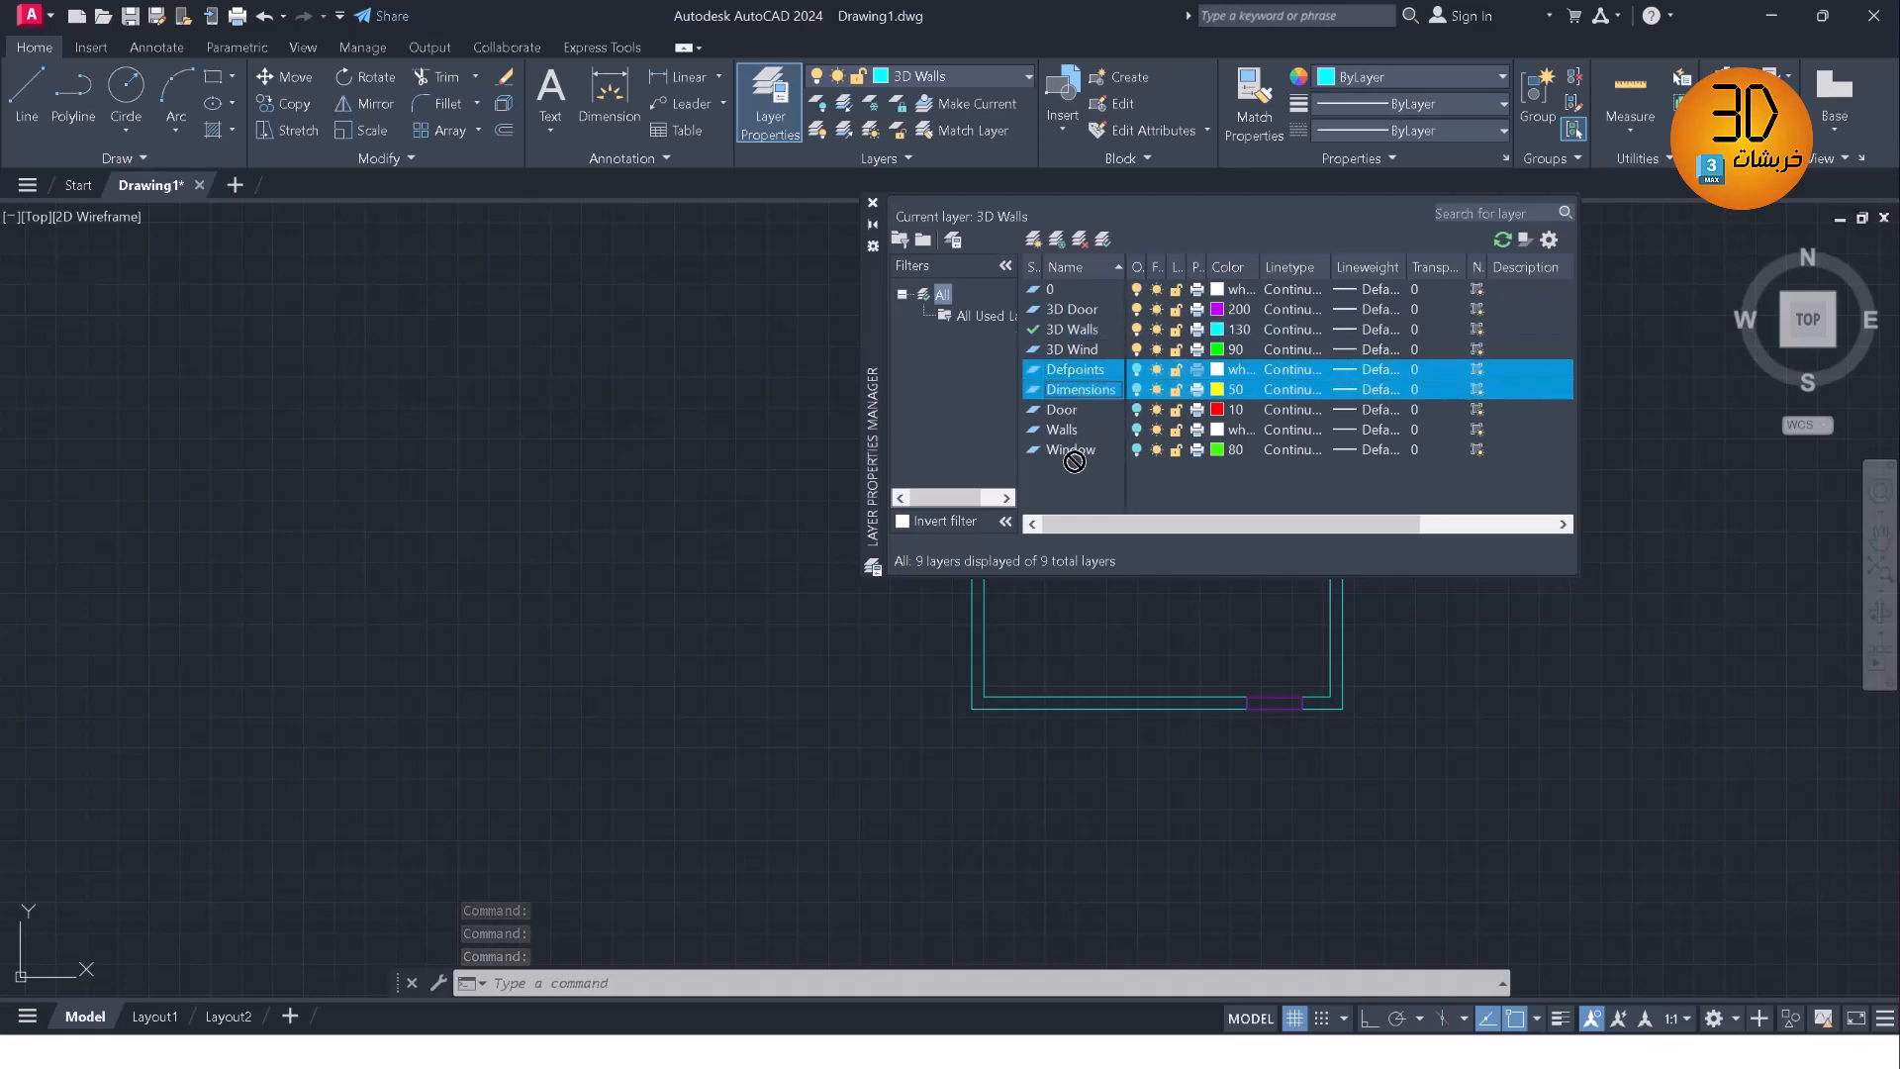
left_click(1080, 456, "shift")
left_click(1097, 372, "shift")
left_click(1101, 431, "shift")
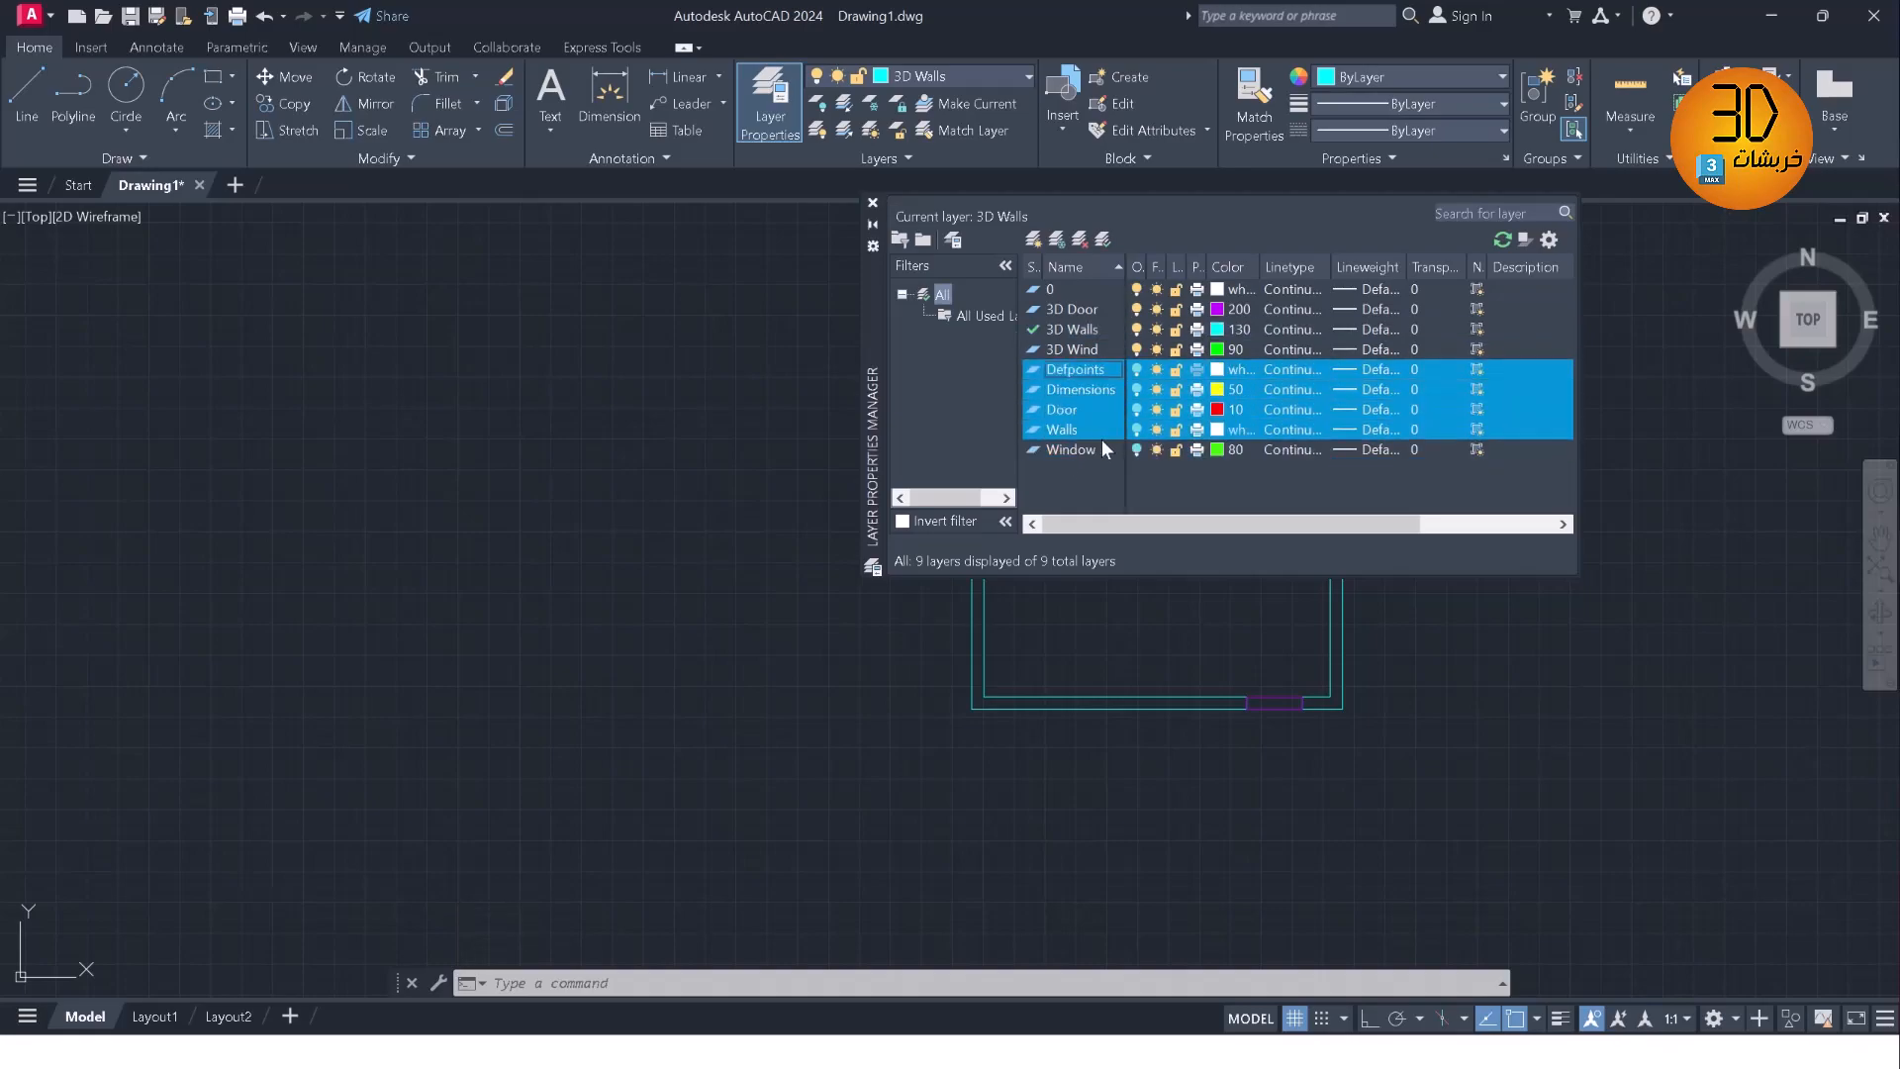
left_click(1112, 451, "shift")
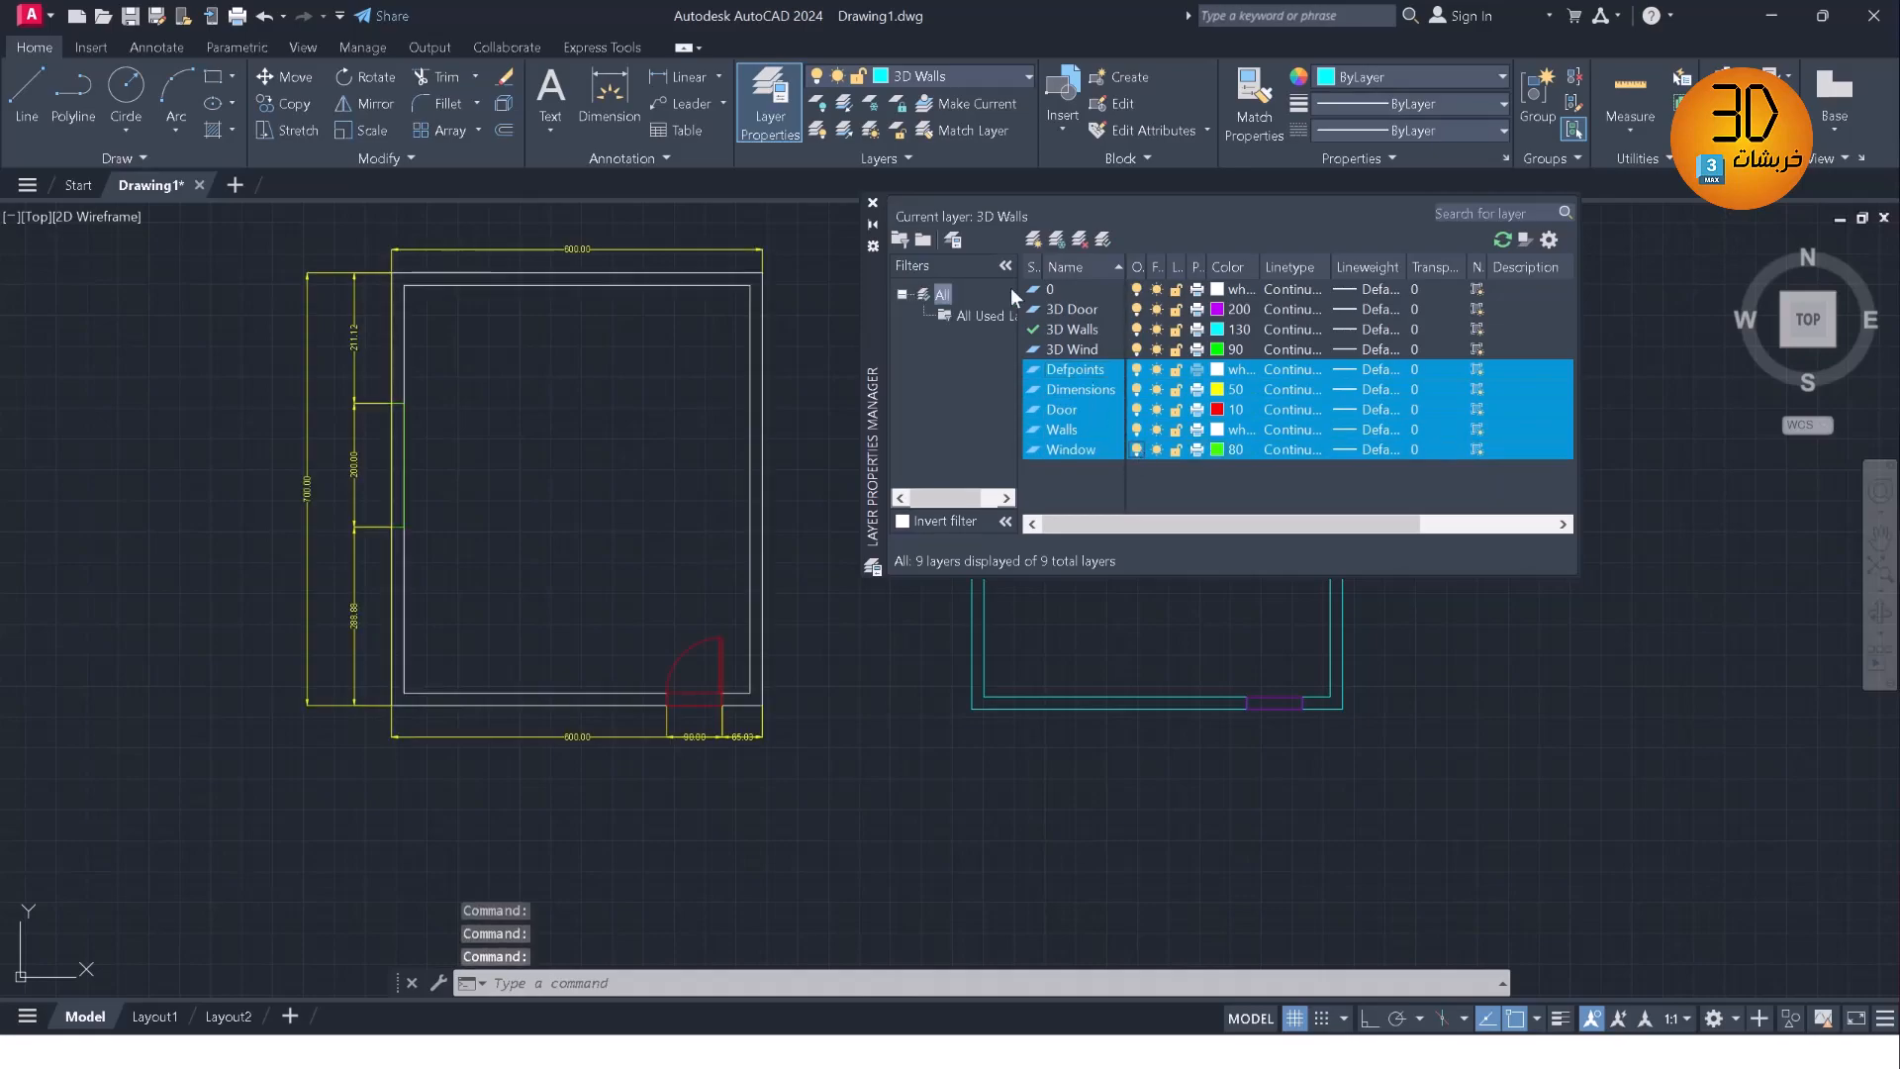
left_click(872, 203)
middle_click_drag(897, 312, 933, 369)
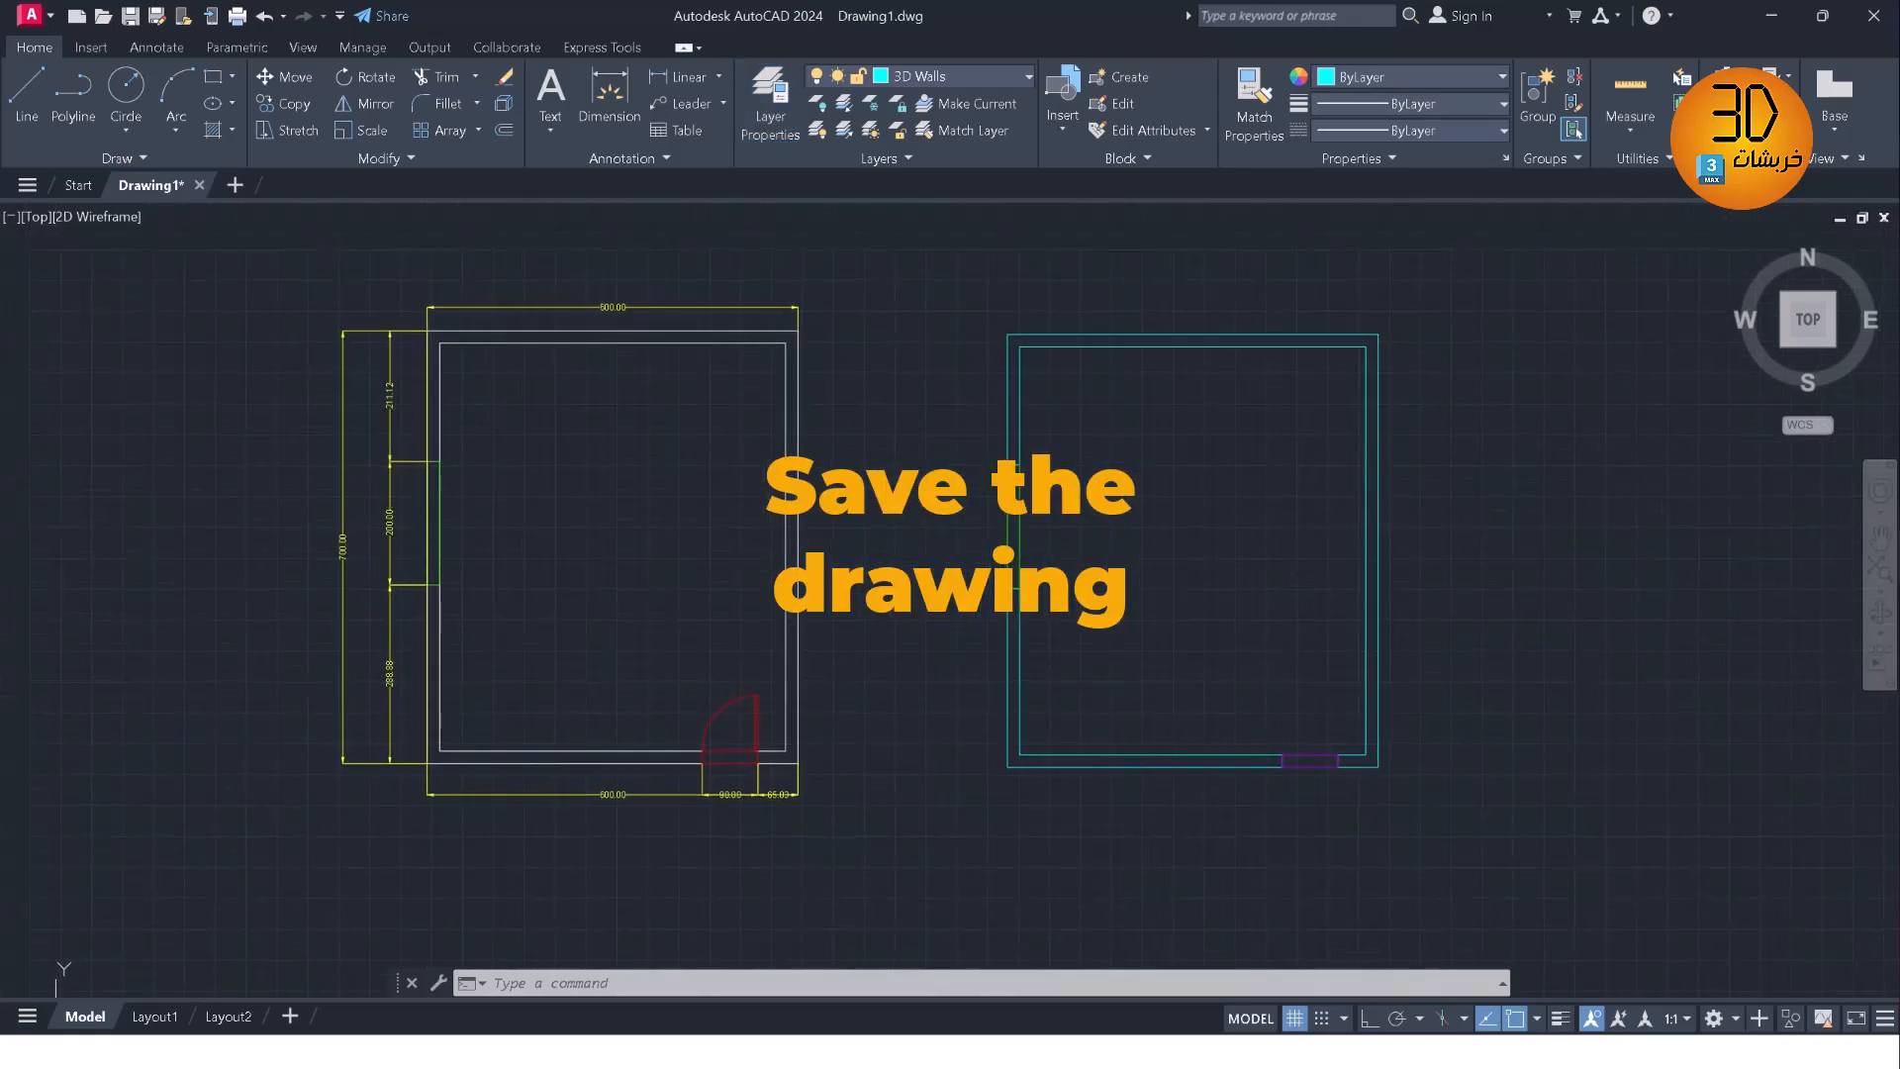
left_click(30, 15)
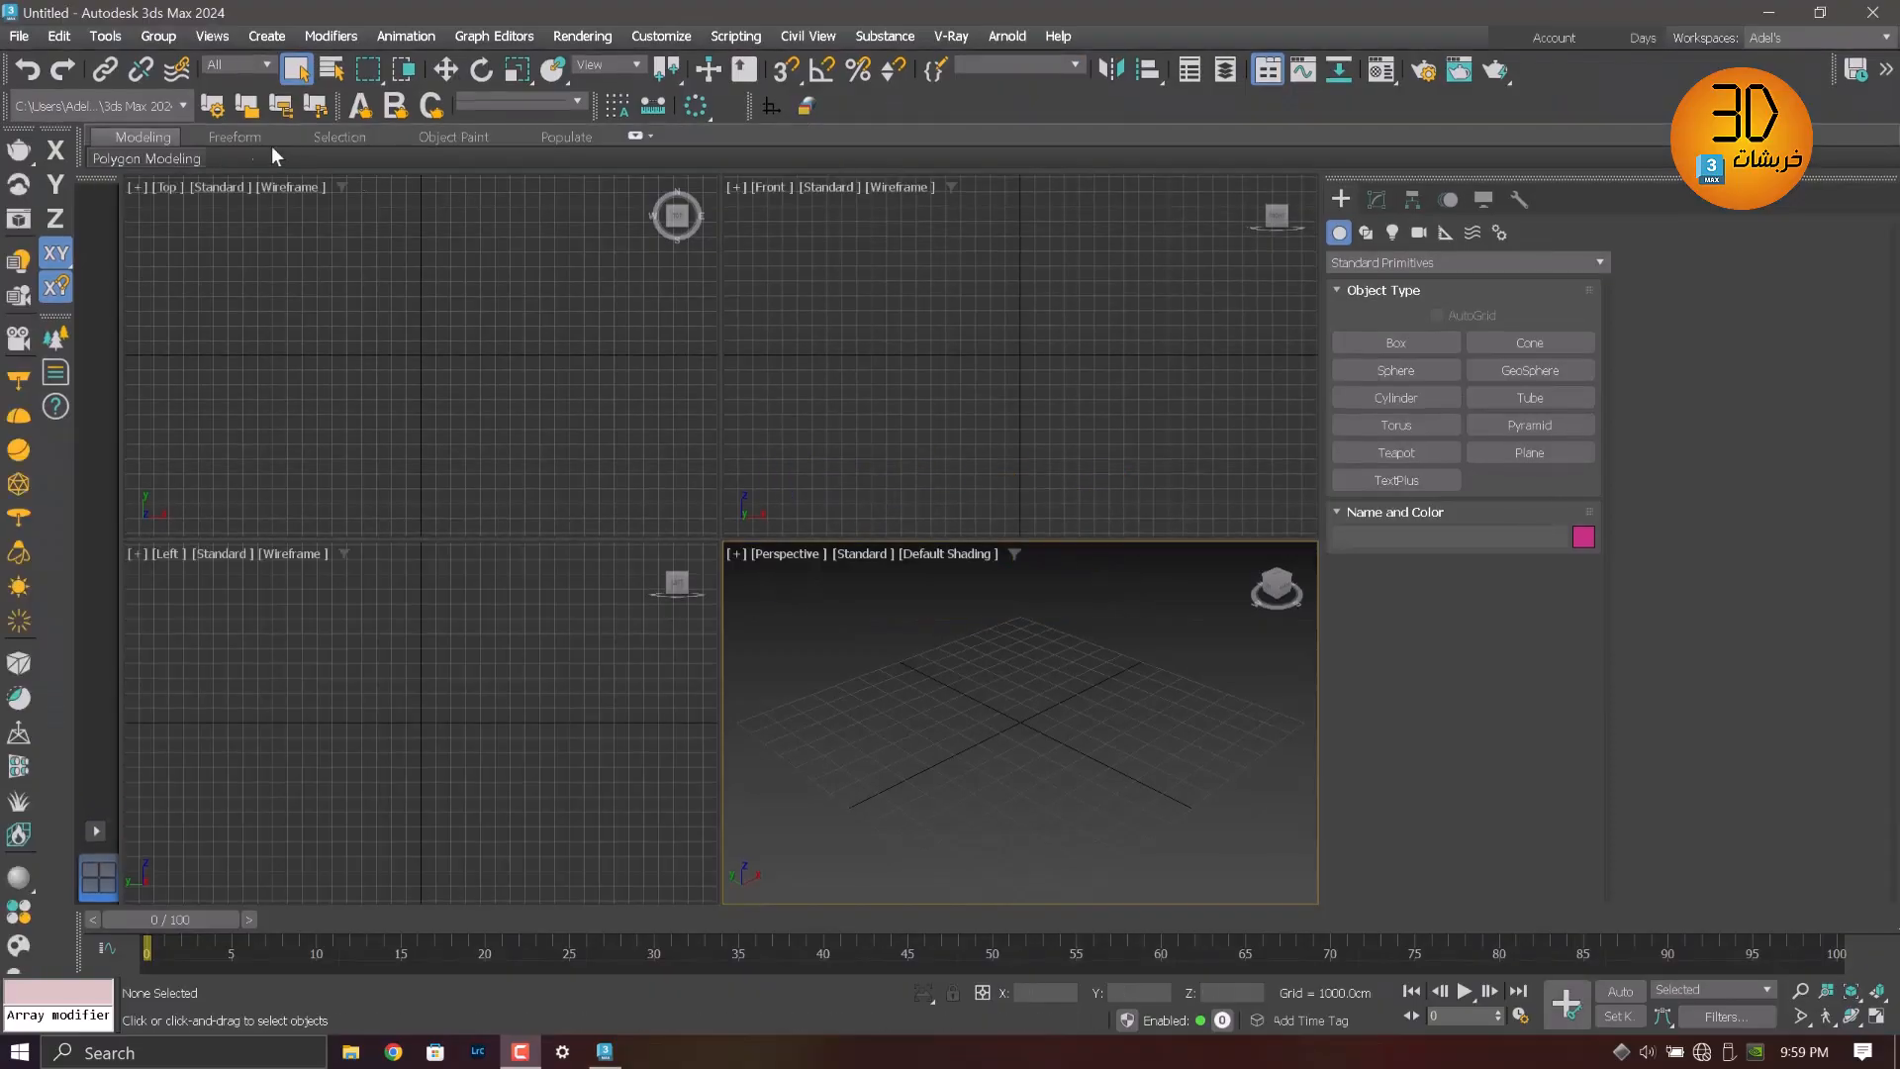
Switch to 3ds Max and import Drawing1.dwg from the desktop with only the layers 3D Door, 3D Walls and 3D Wind
left_click(18, 37)
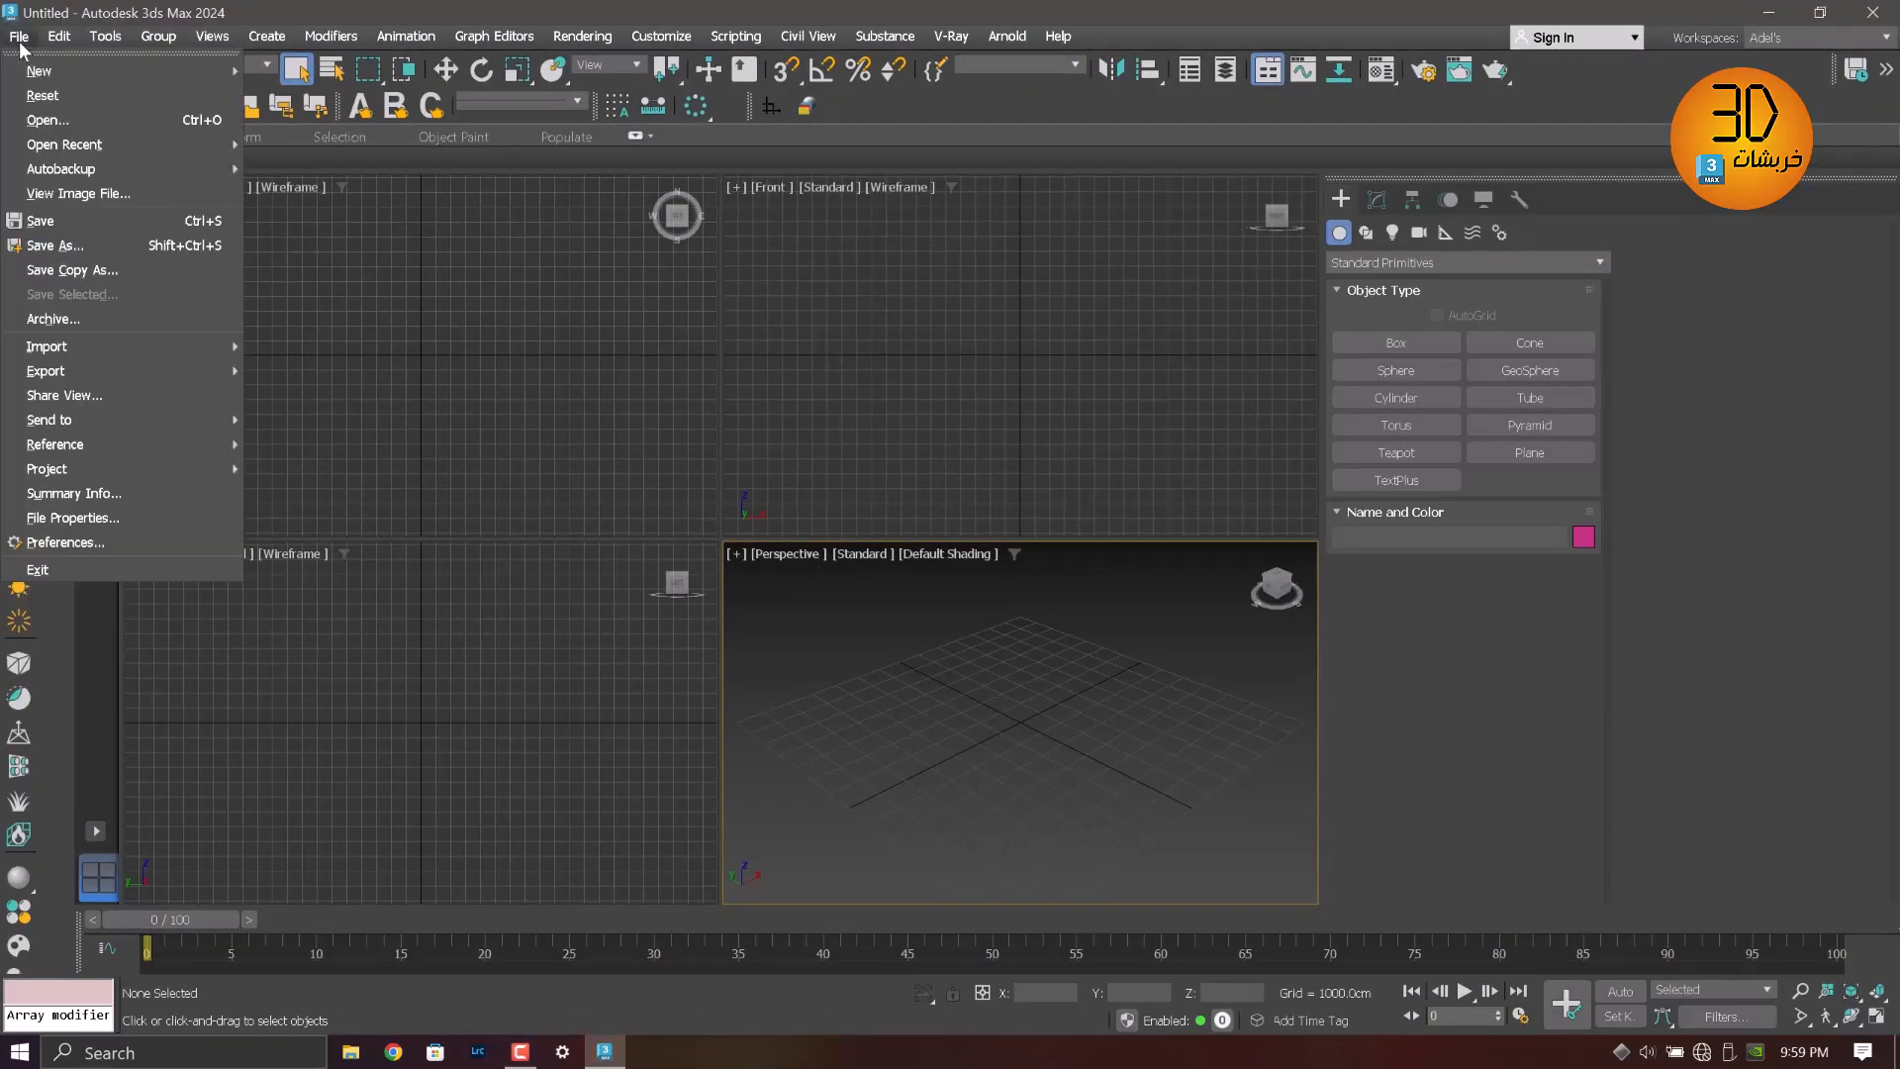
mouse_move(151, 349)
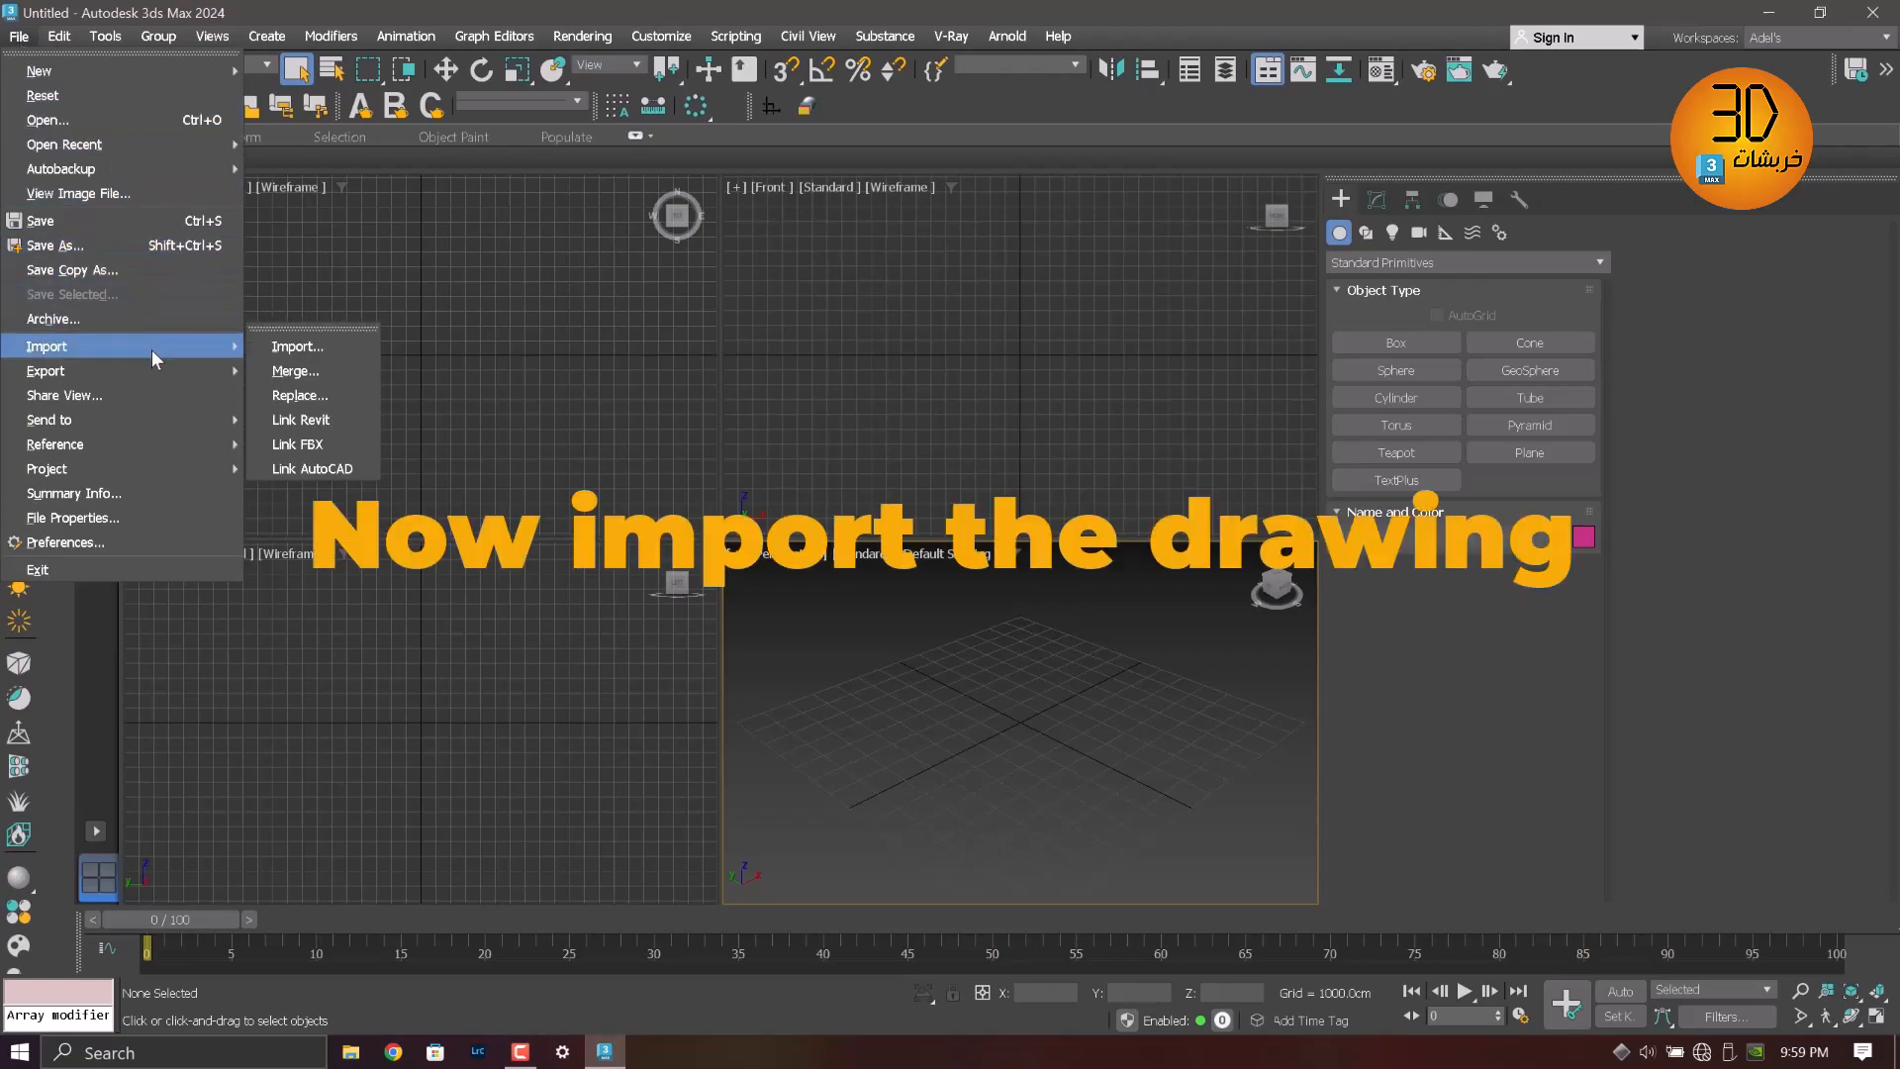
left_click(303, 354)
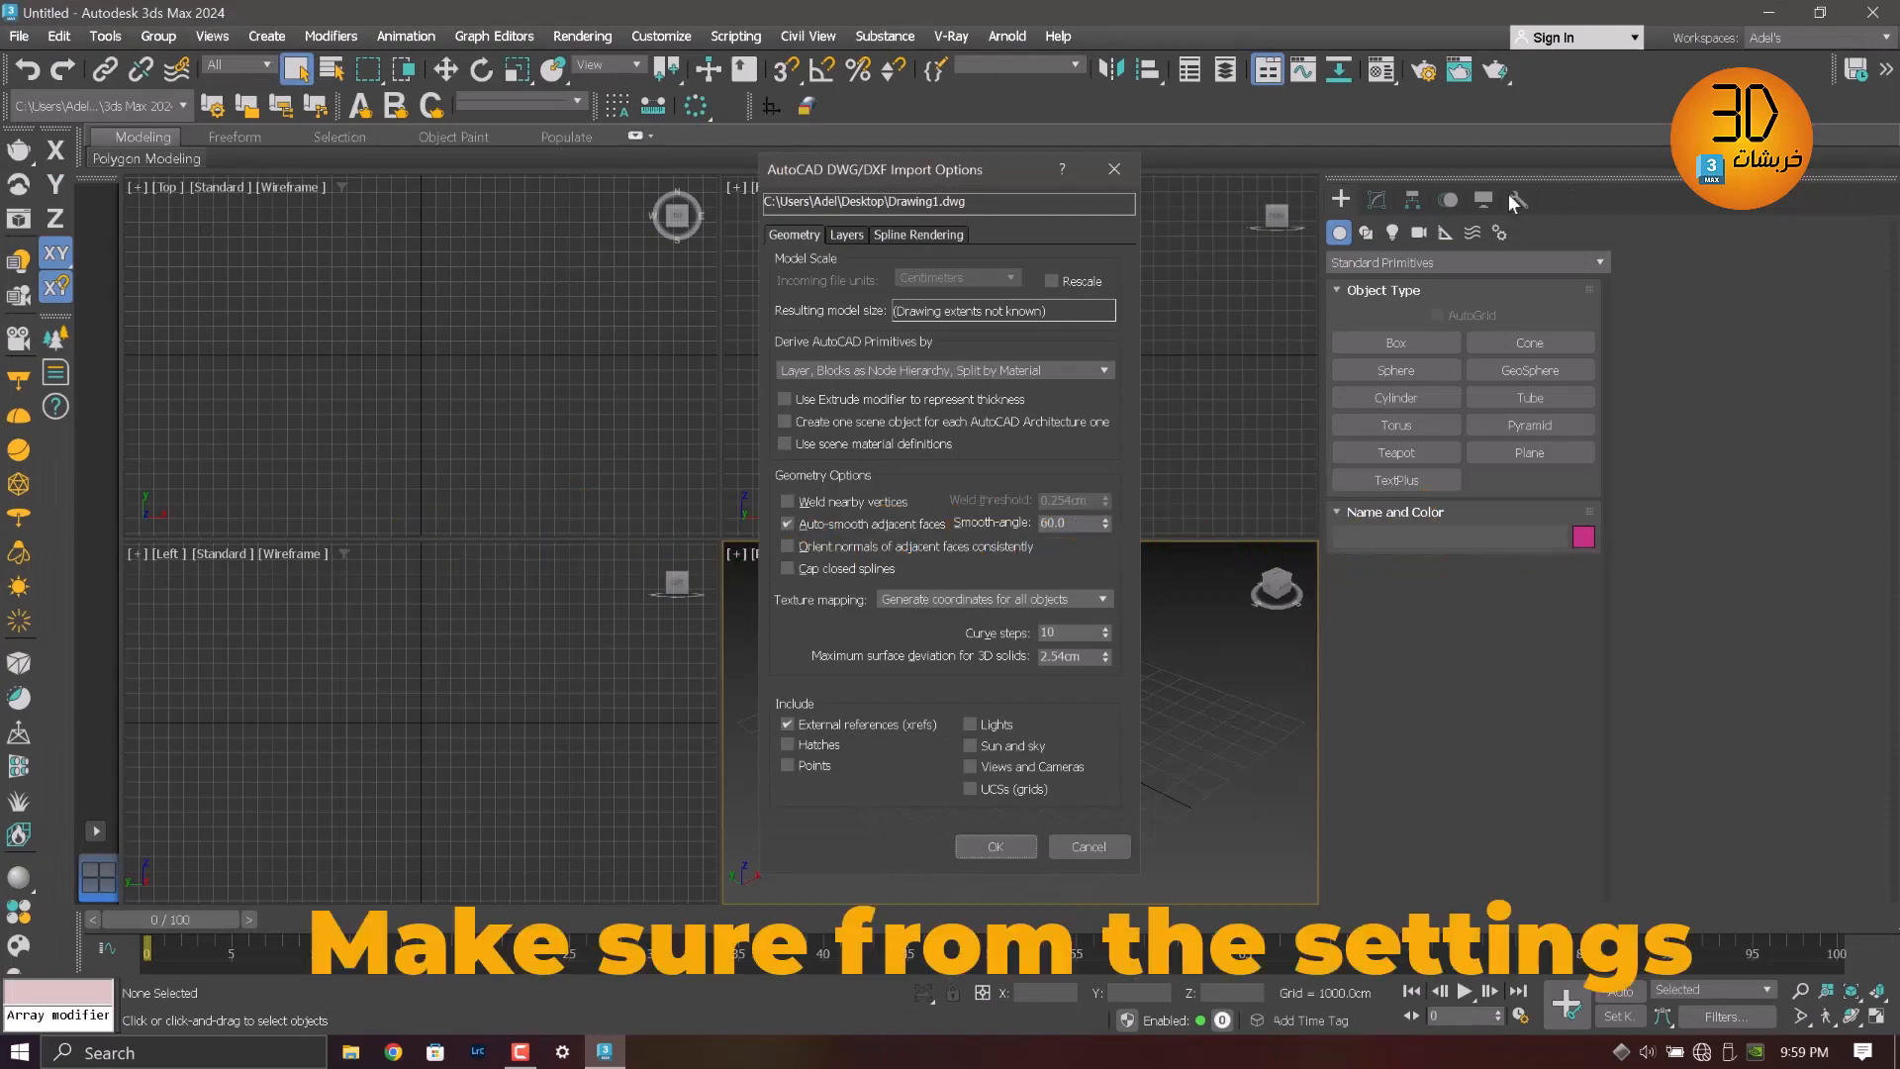
double_click(1084, 523)
left_click(844, 237)
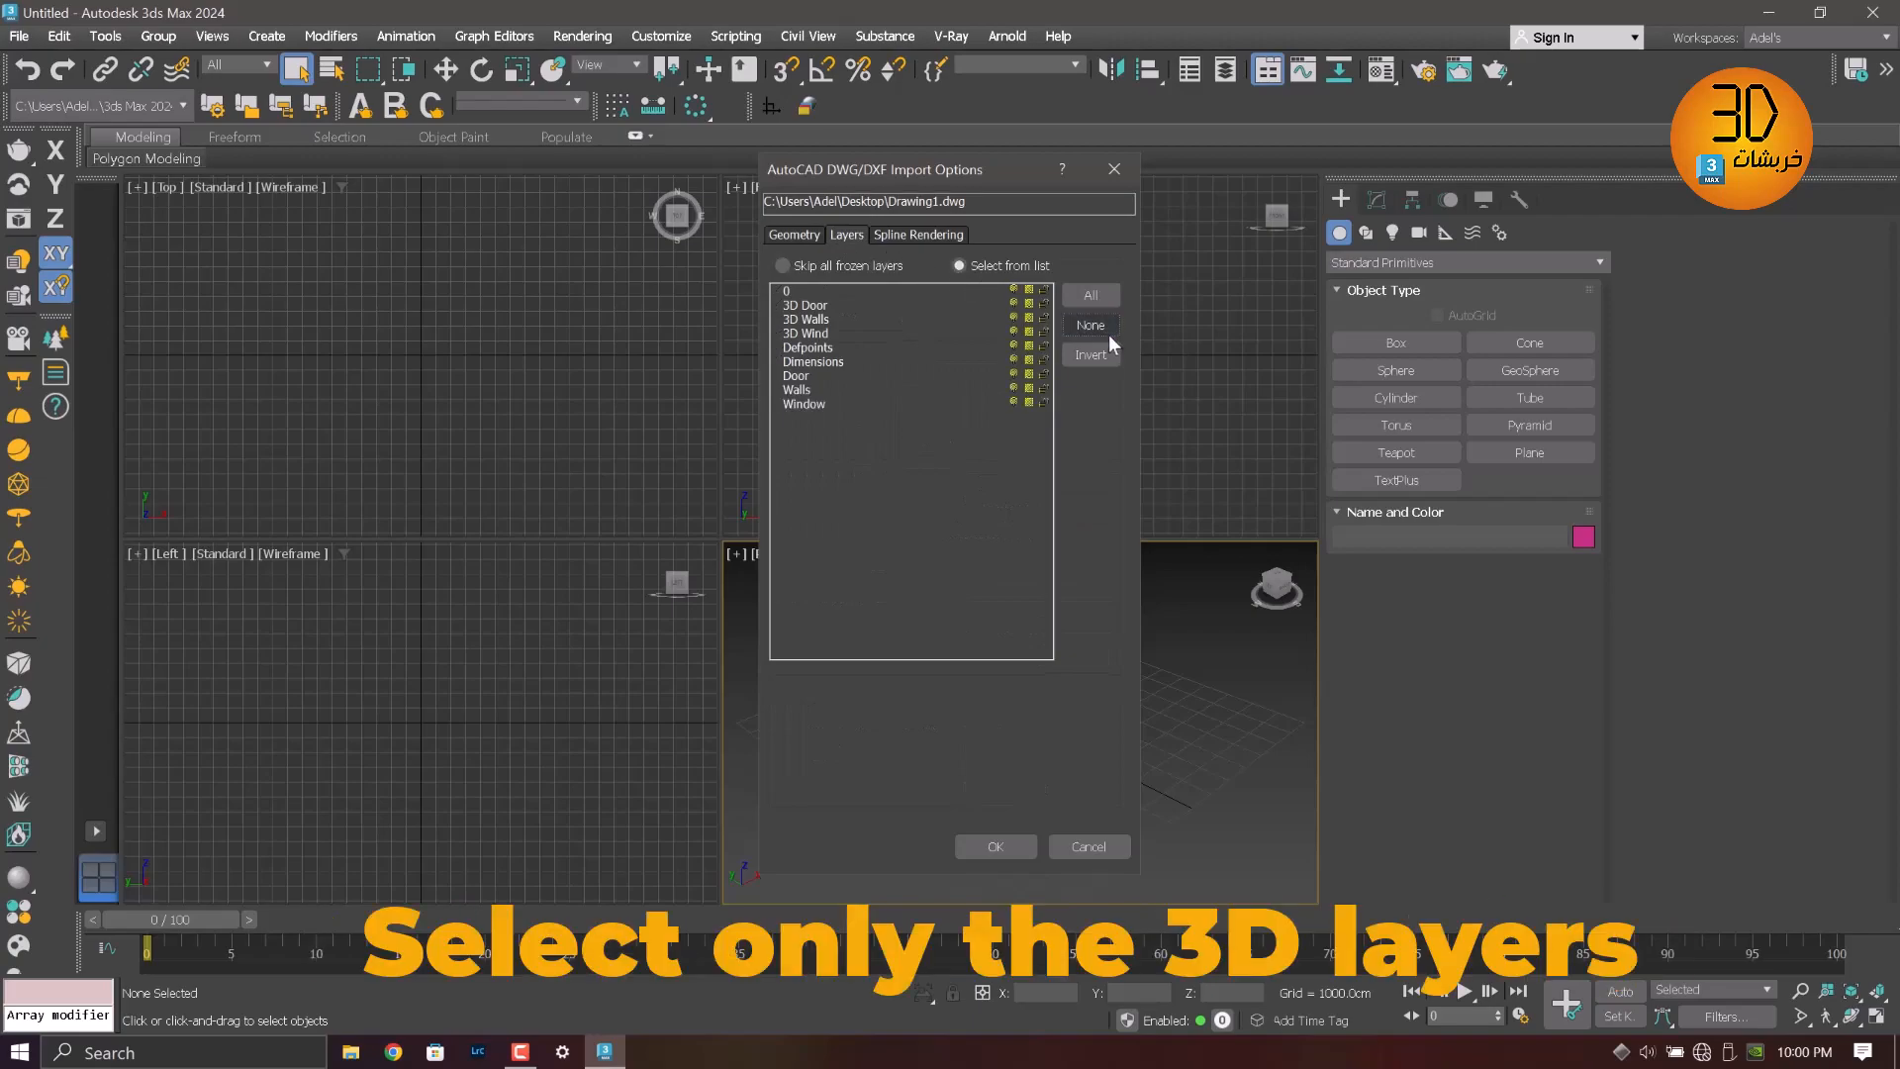
left_click(799, 332)
left_click(1023, 843)
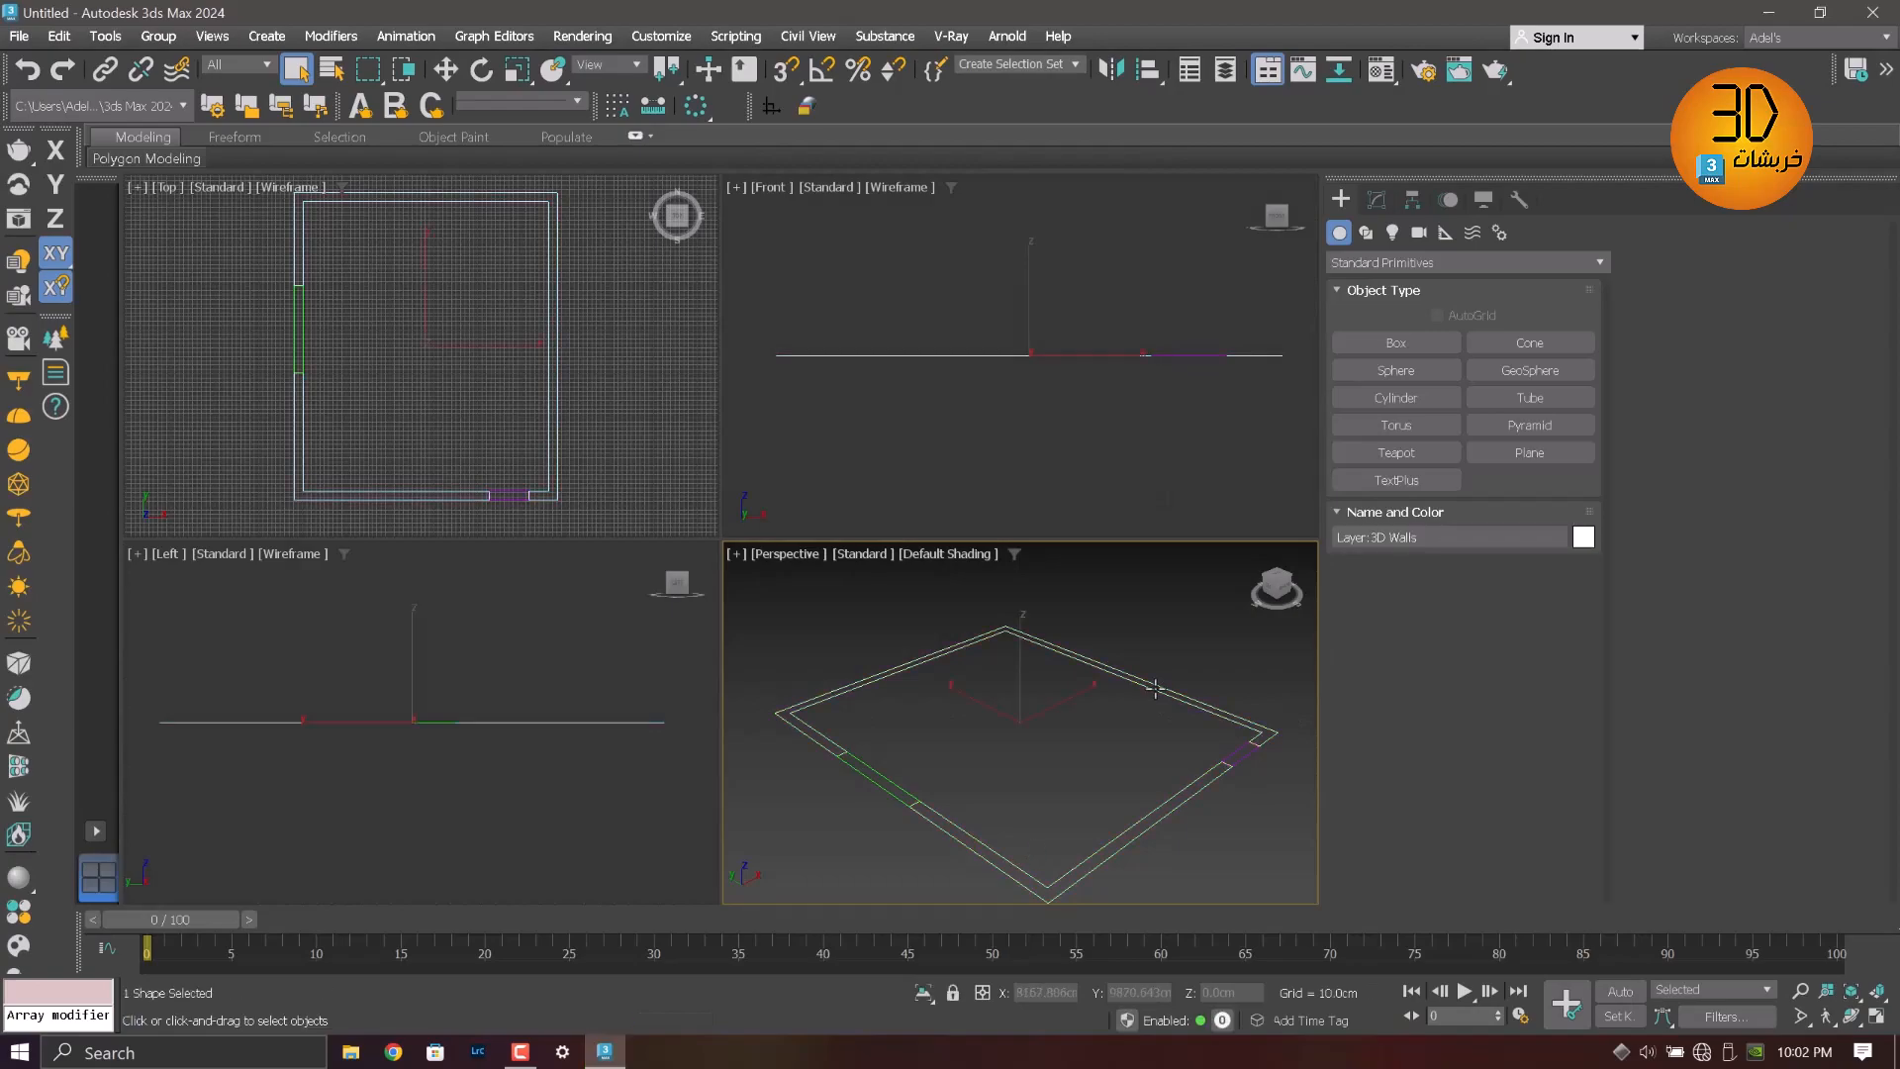
Assign the light grey Material #21 to all three imported shapes and deselect them
left_click_drag(877, 857, 867, 861)
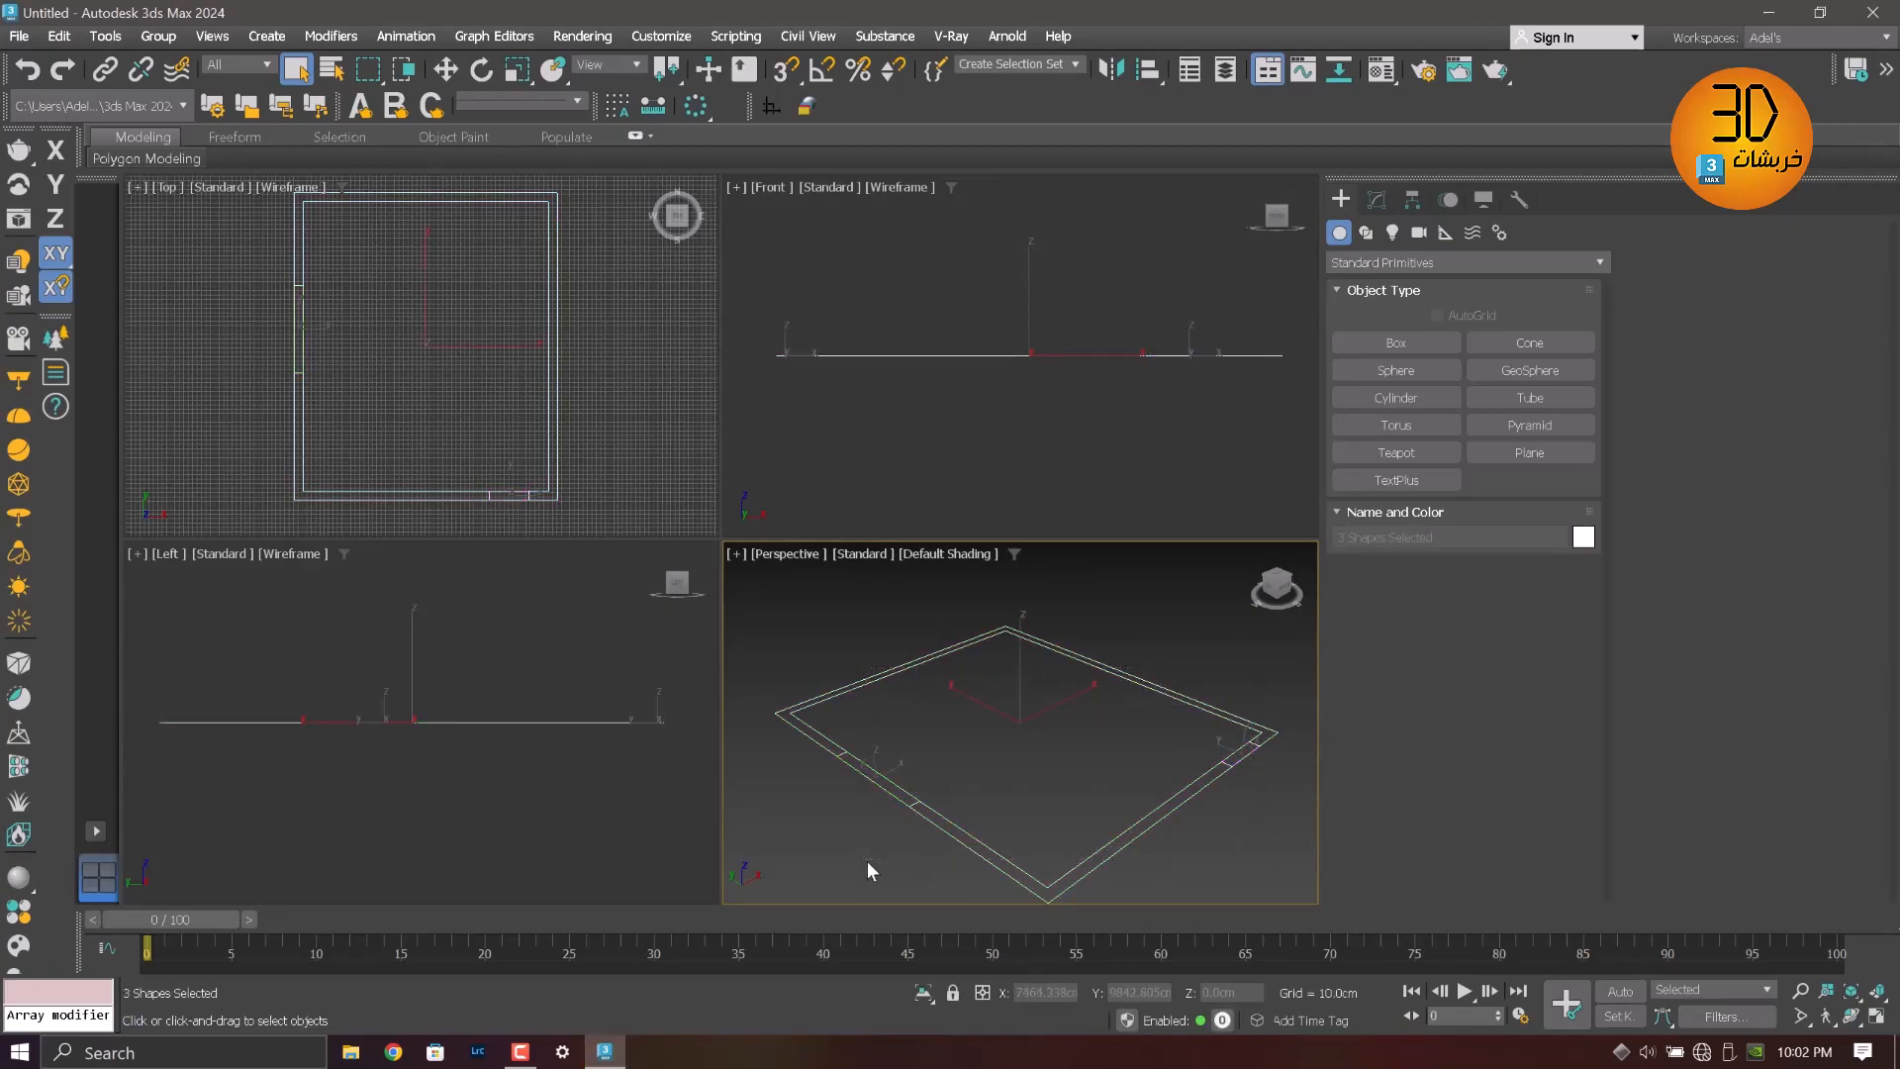
key("m")
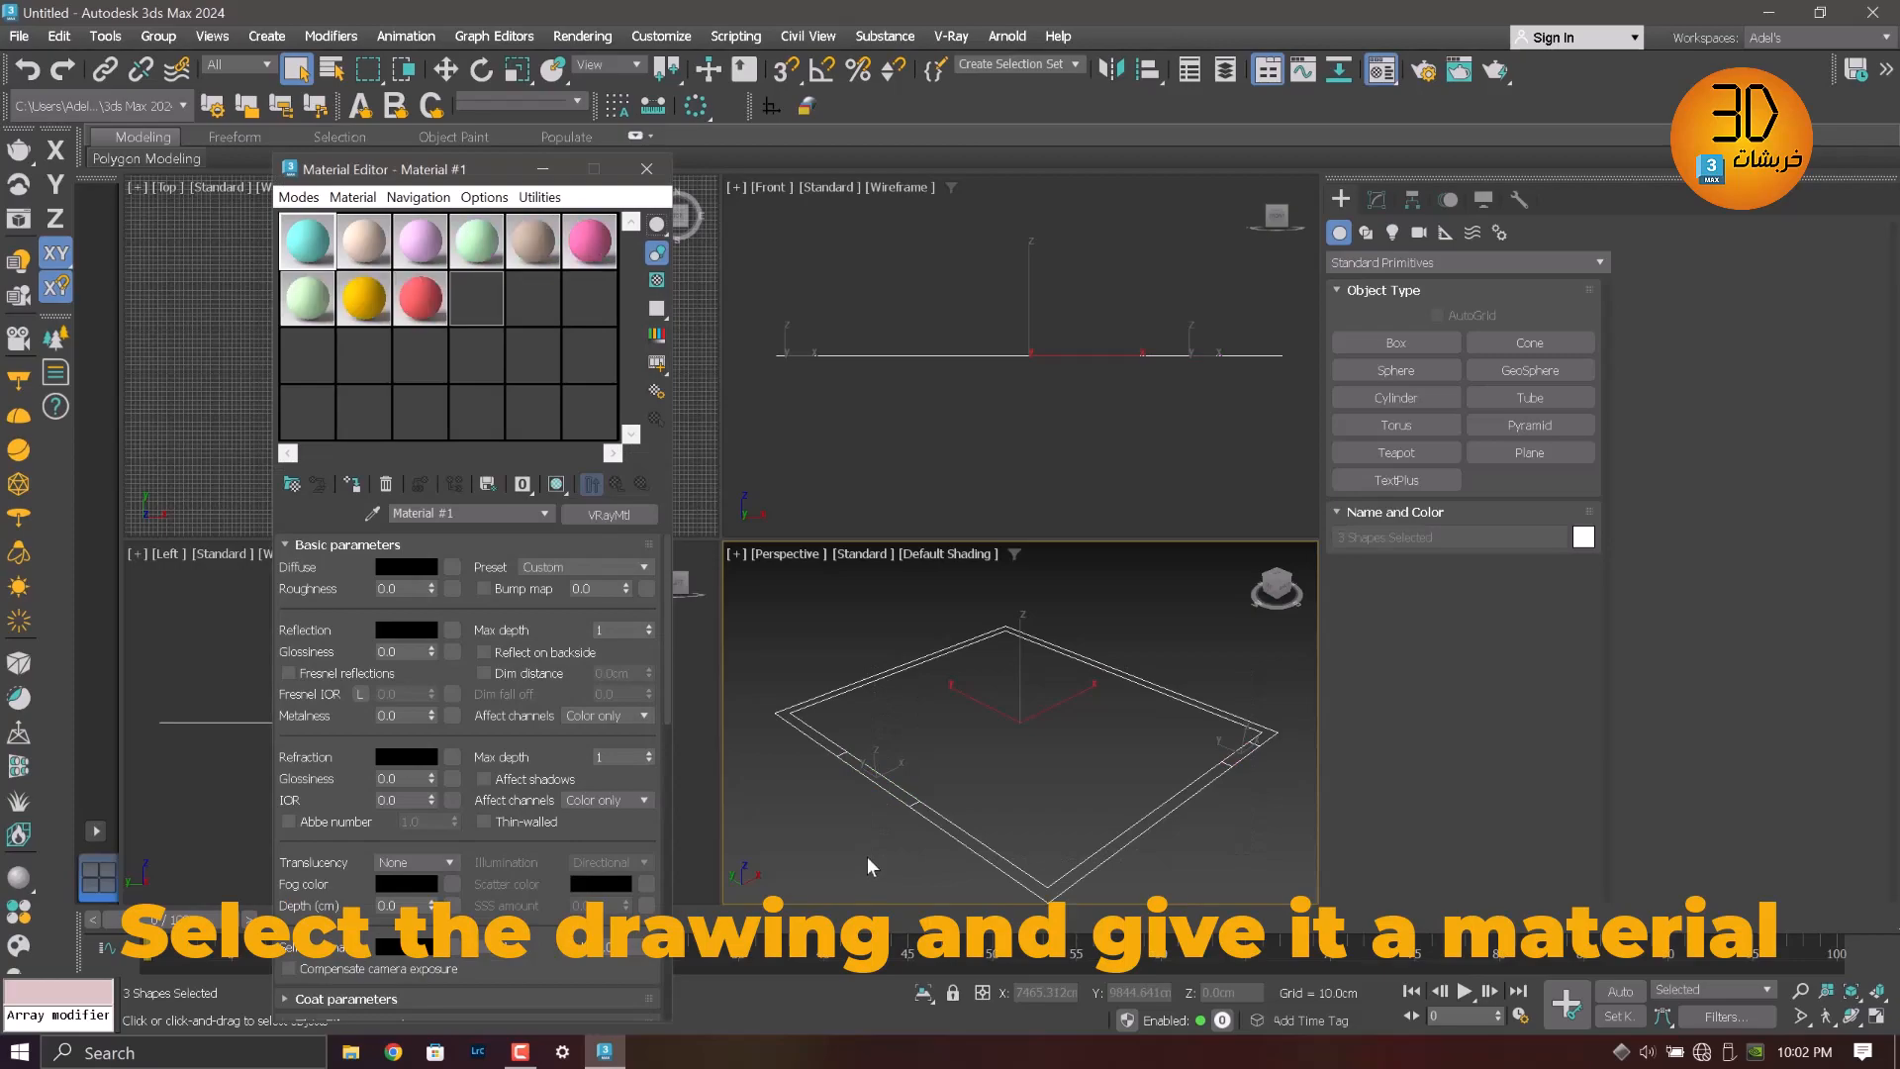
left_click(440, 423)
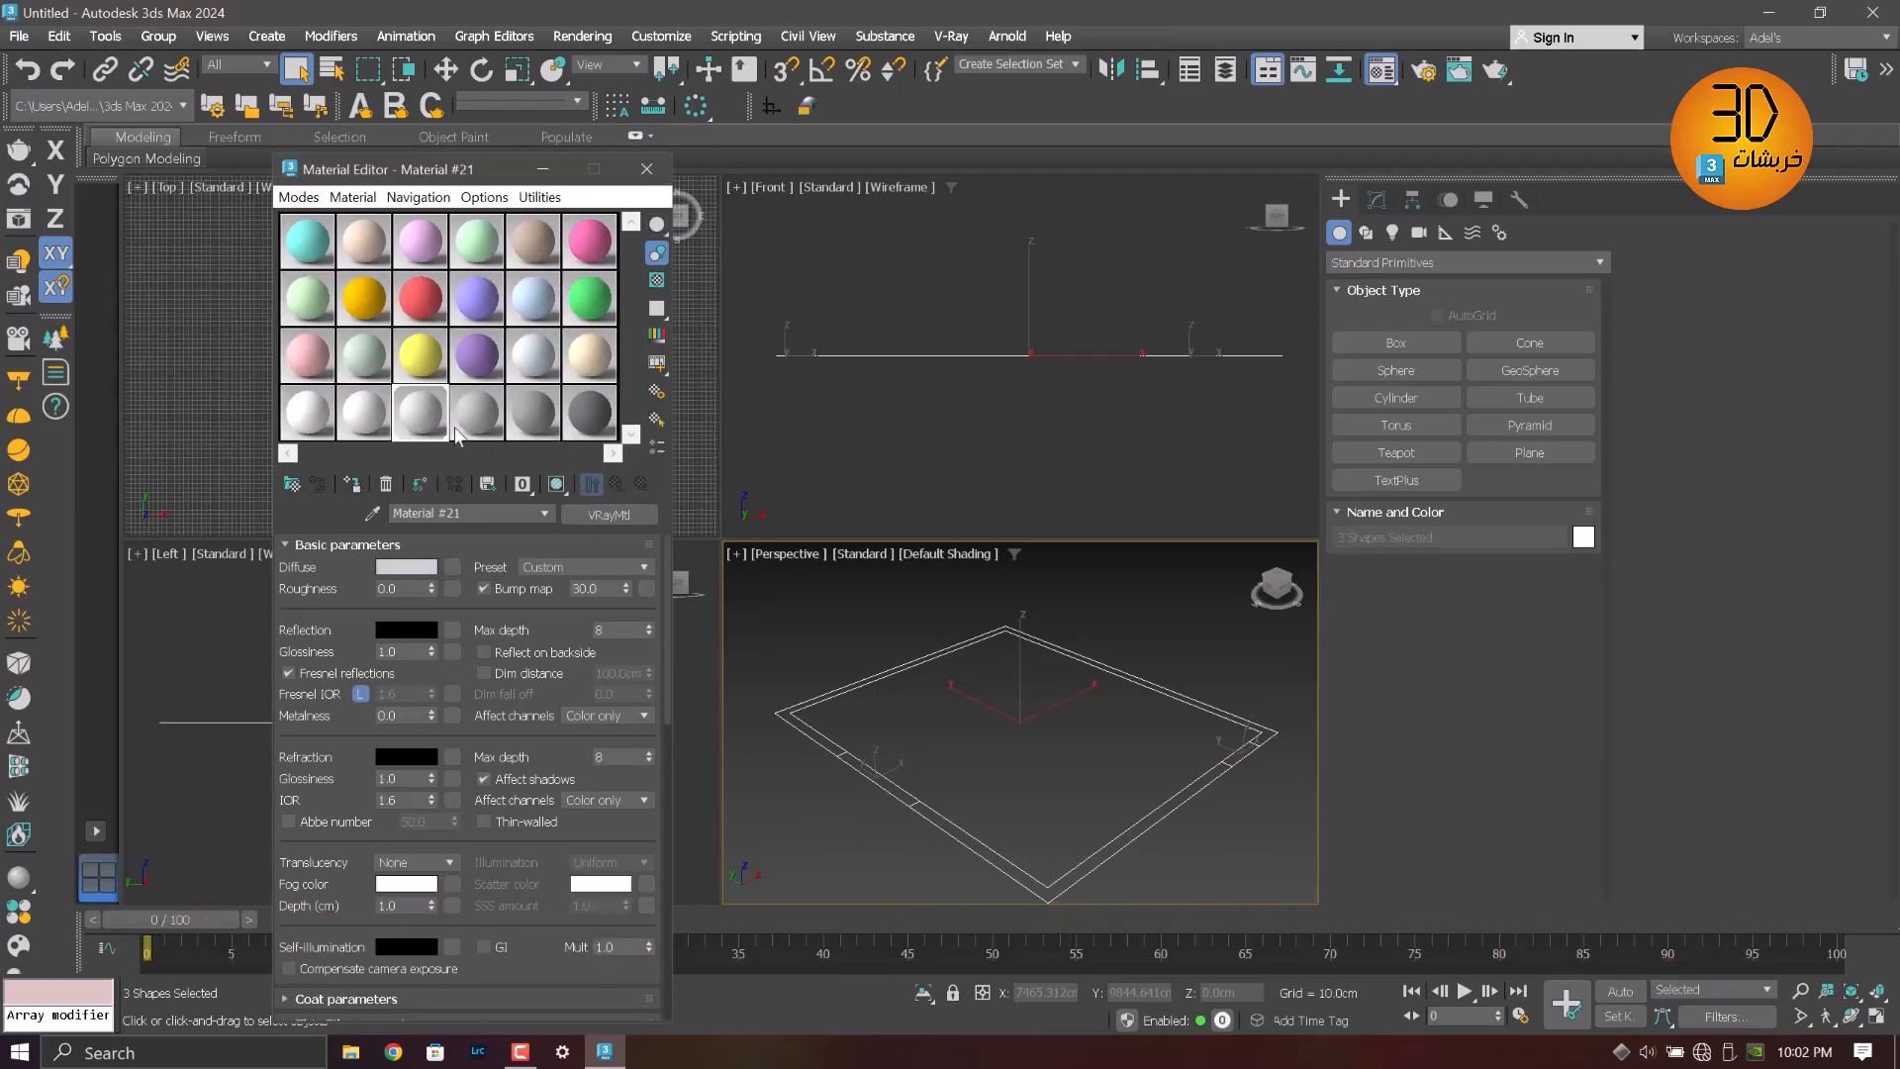
left_click(646, 169)
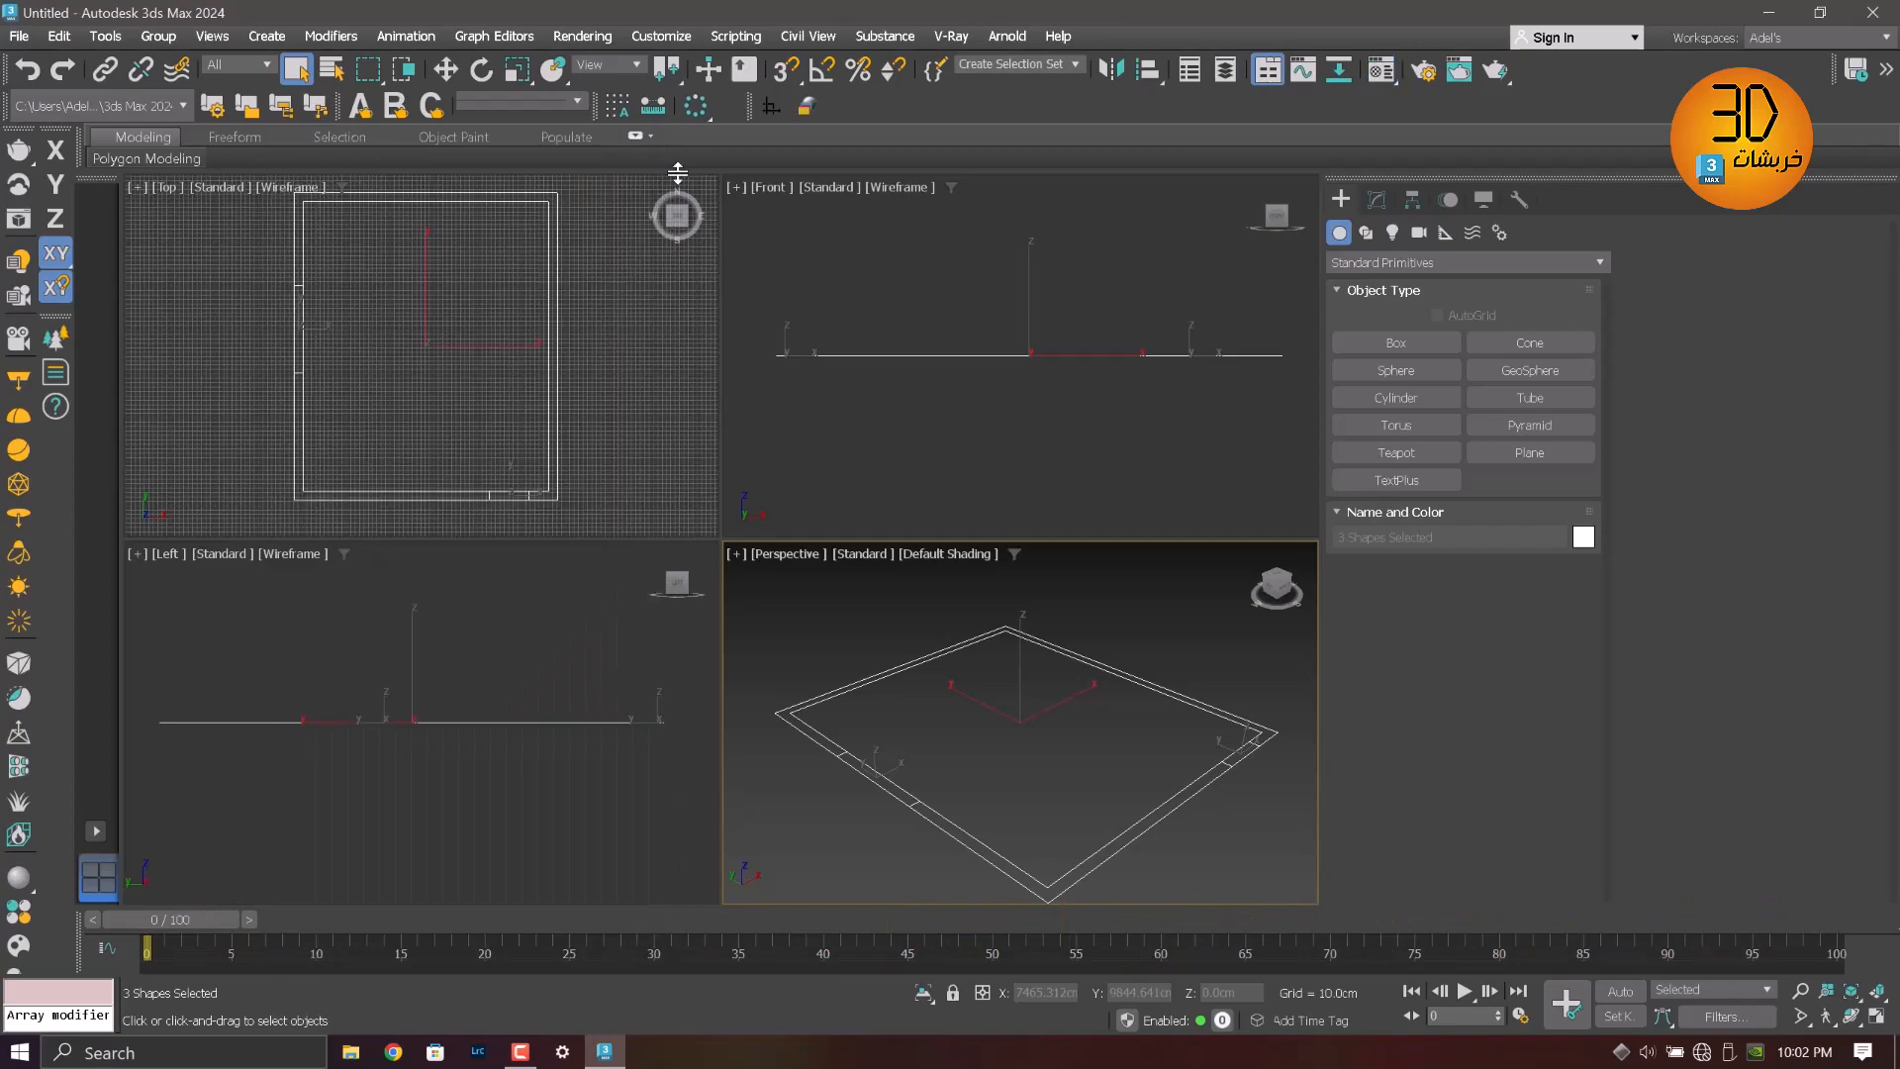
left_click(1213, 863)
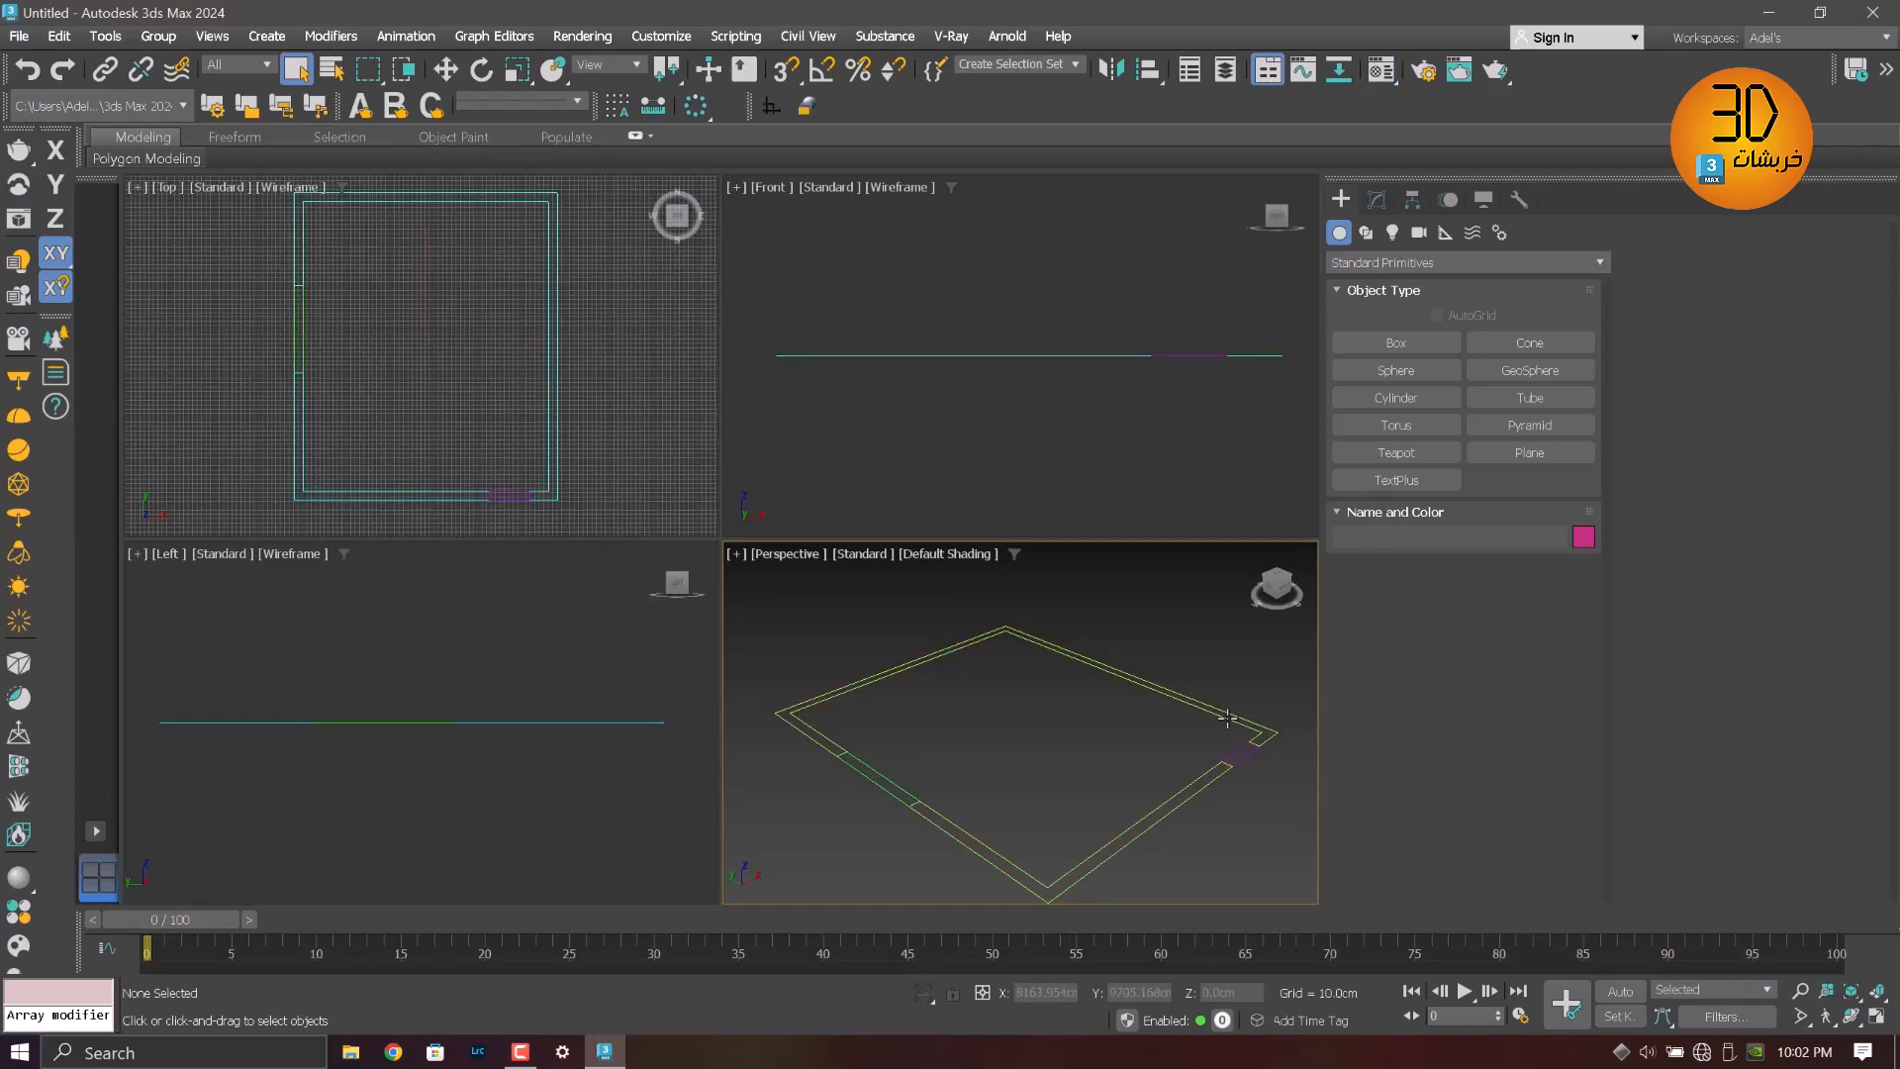
Apply an Extrude modifier to the 3D Walls spline with an amount of 320 cm
left_click(1227, 720)
left_click(1378, 198)
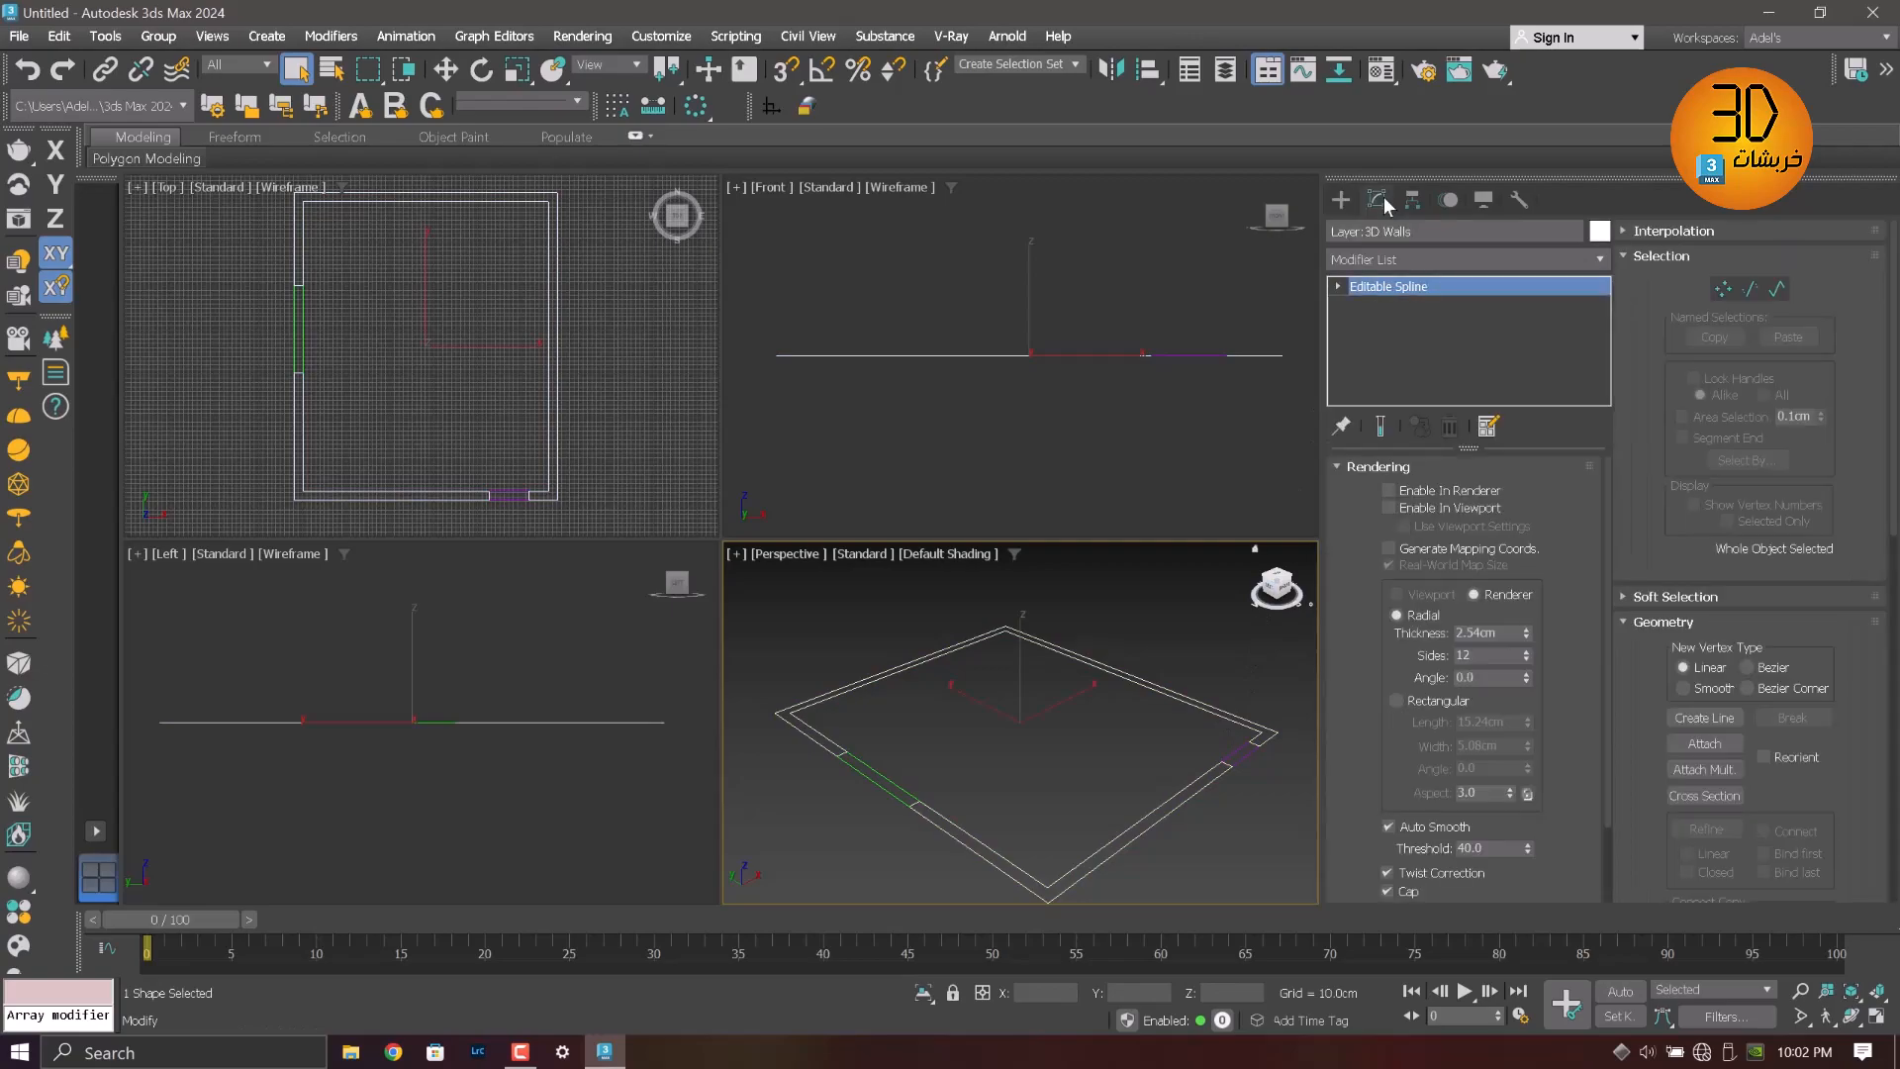
left_click(1385, 262)
type("ex")
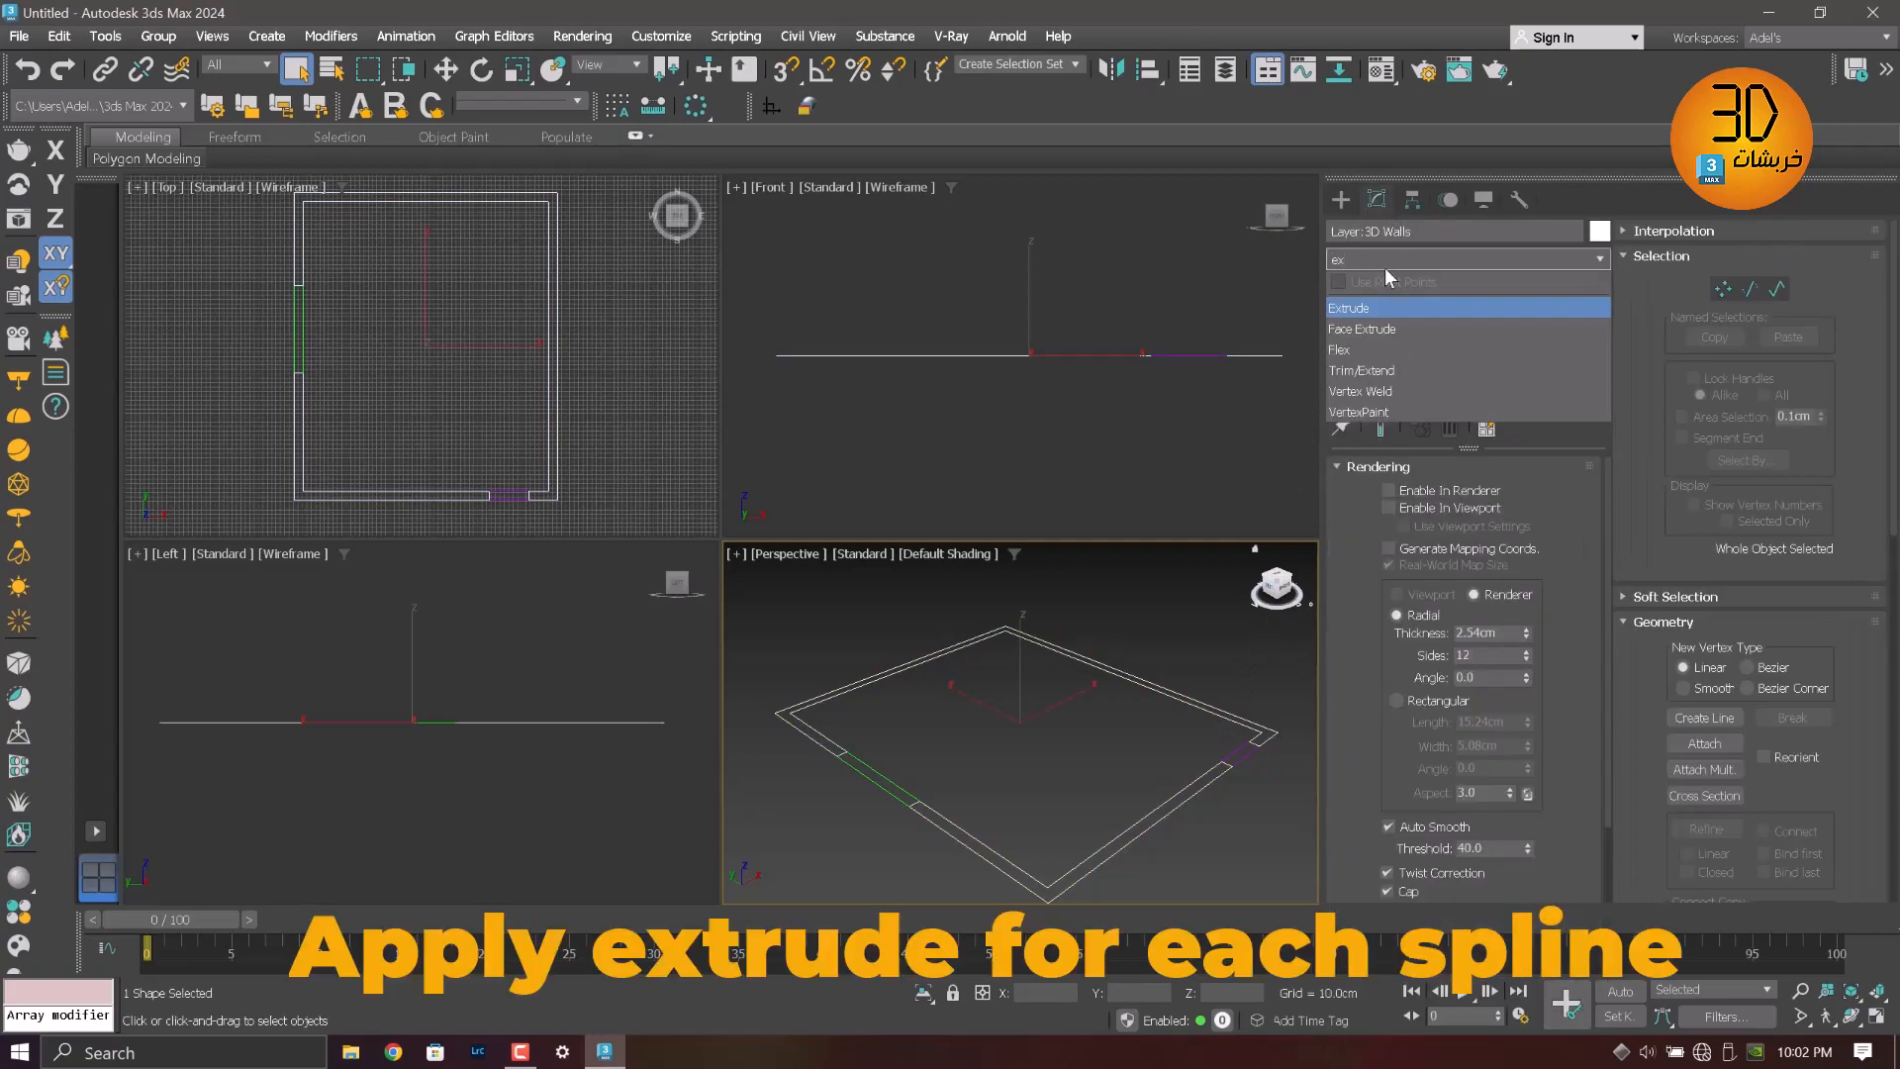
left_click(1380, 307)
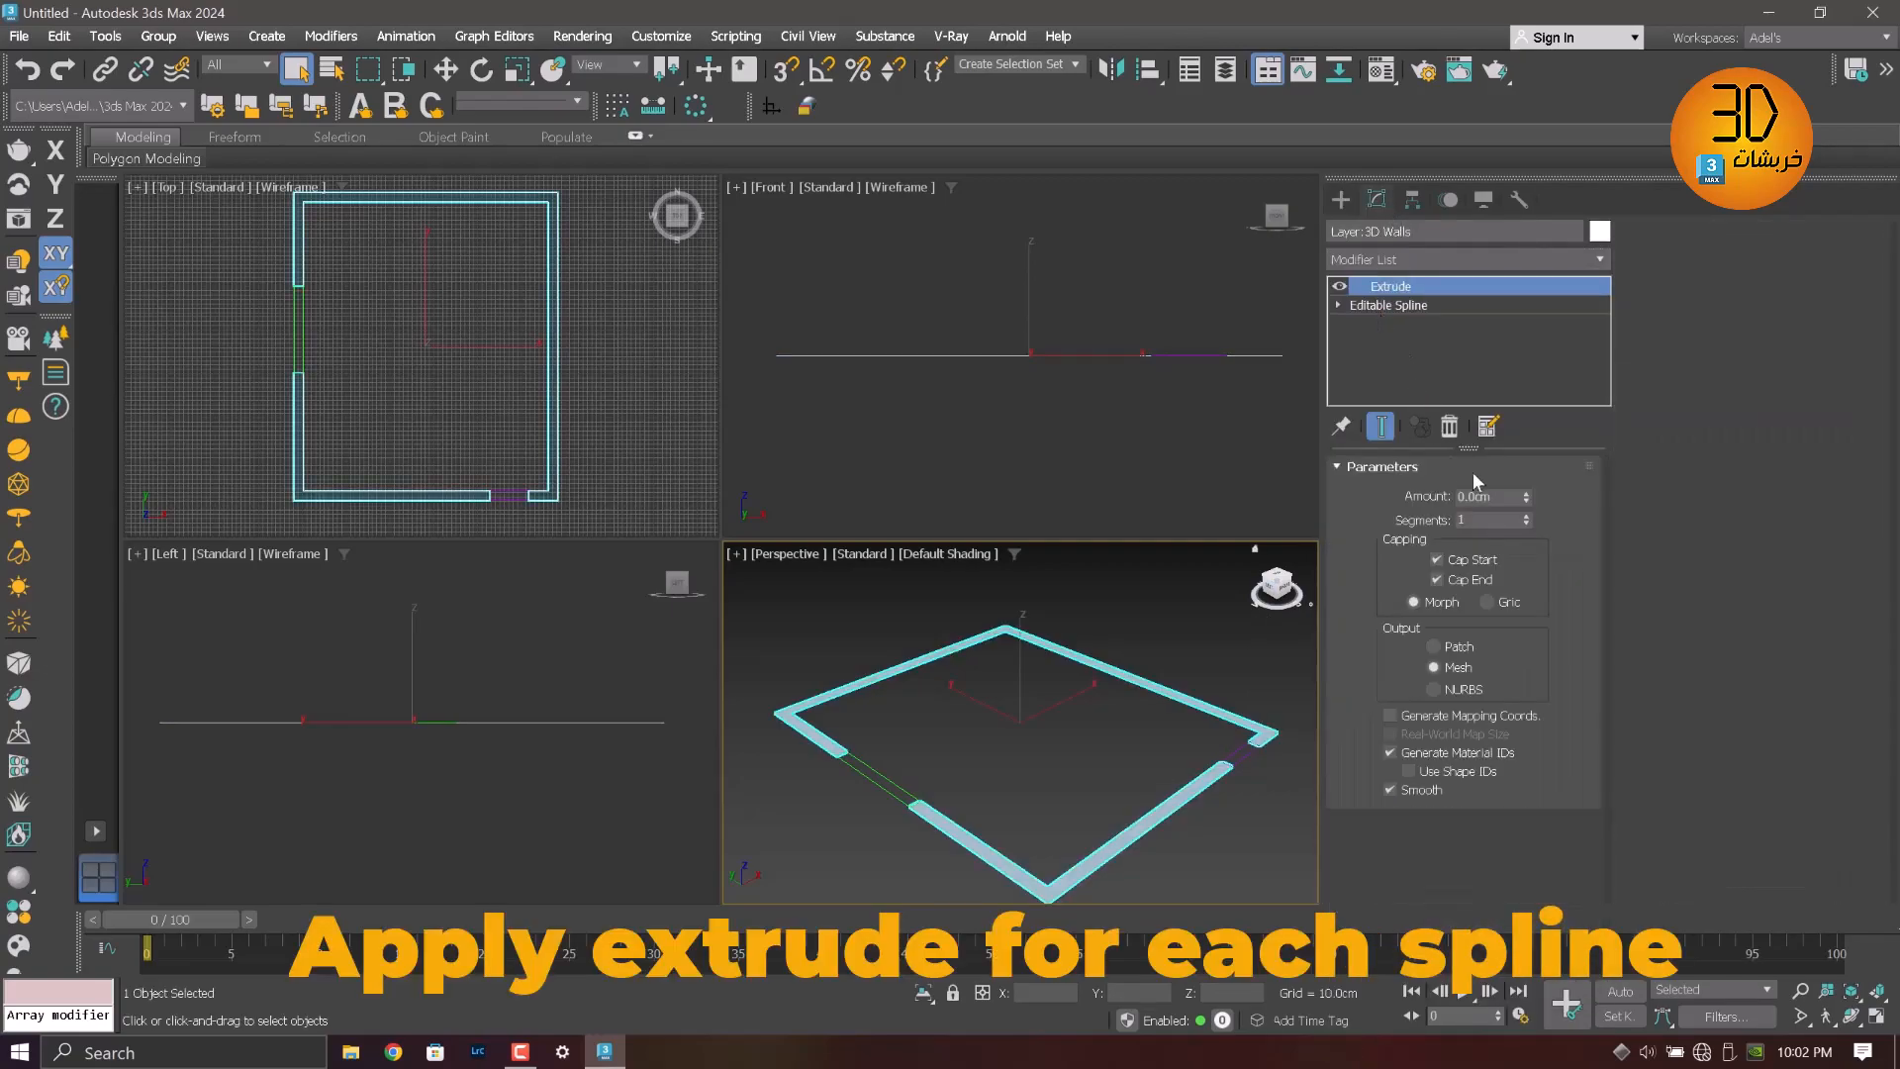
left_click(1510, 495)
type("320")
key("Return")
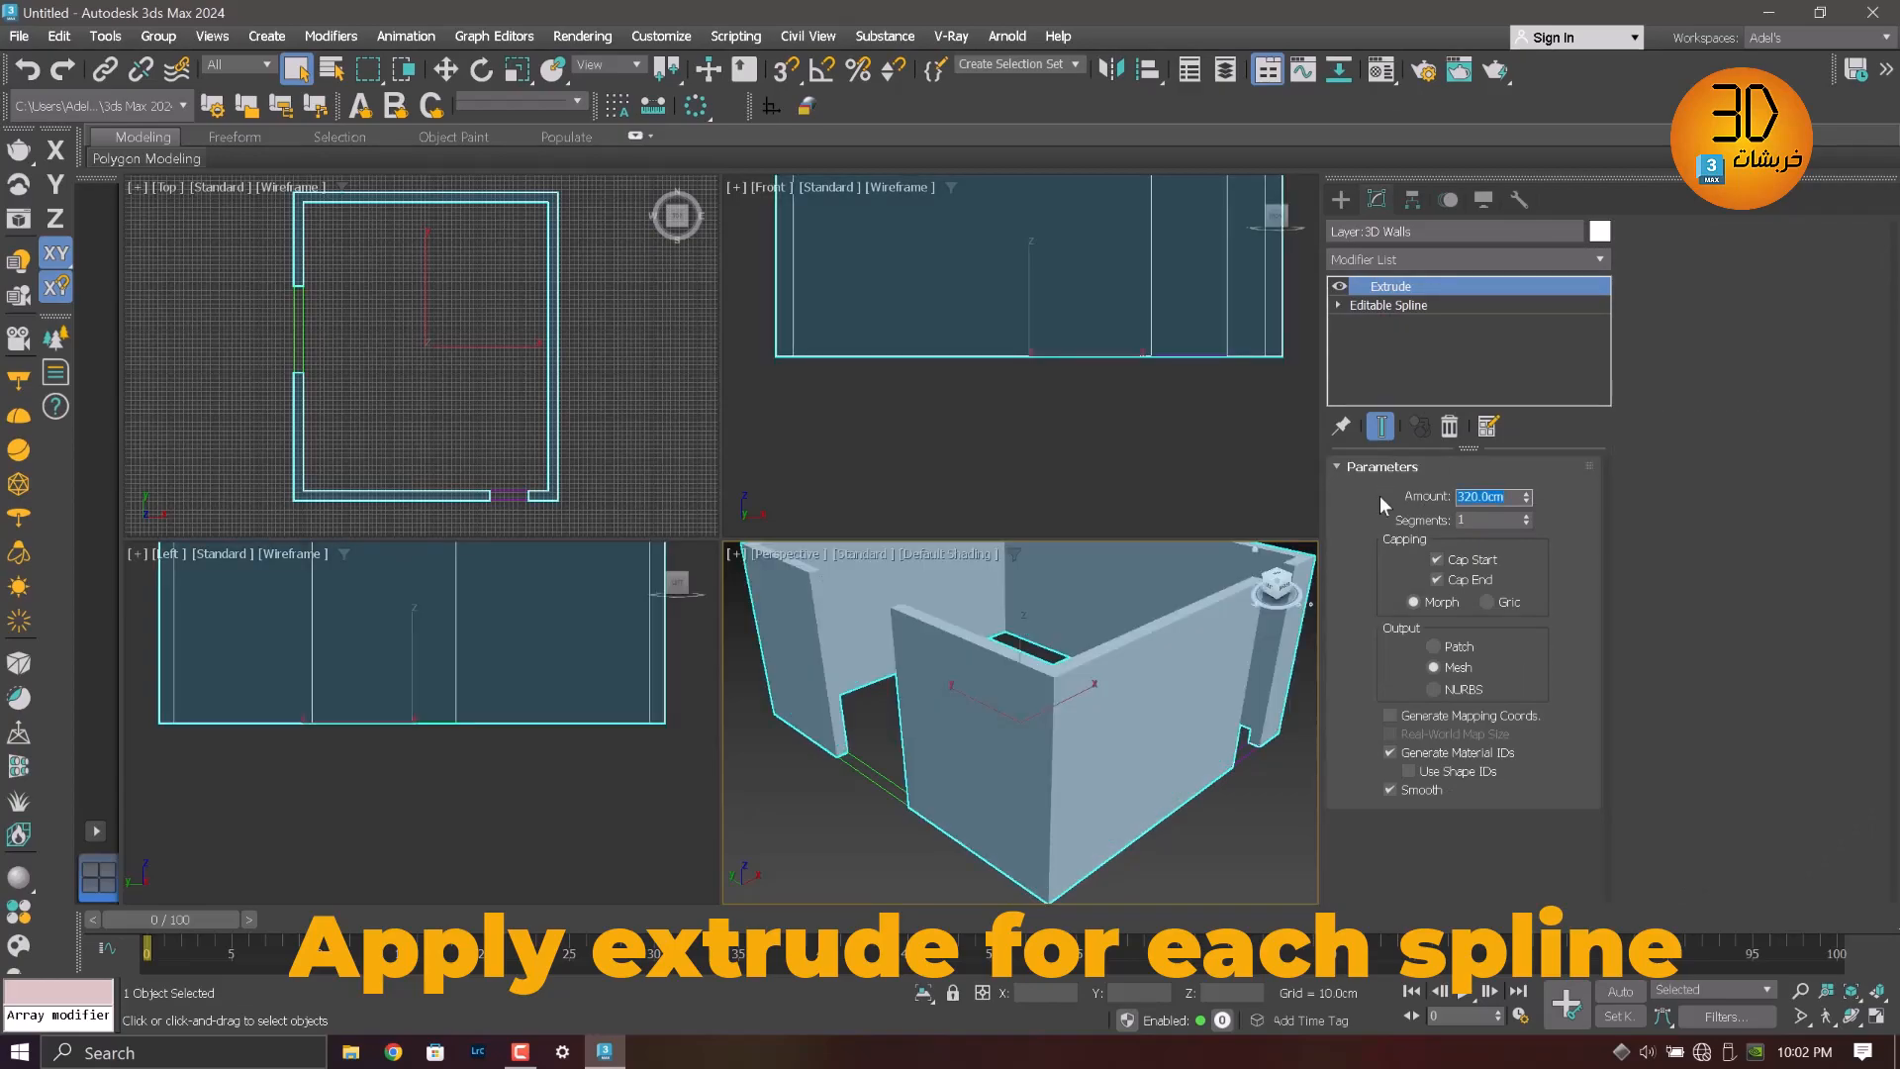
Apply an Extrude modifier to the 3D Wind spline with an amount of 70 cm as the wall below the window
scroll(842, 747, "up", 4)
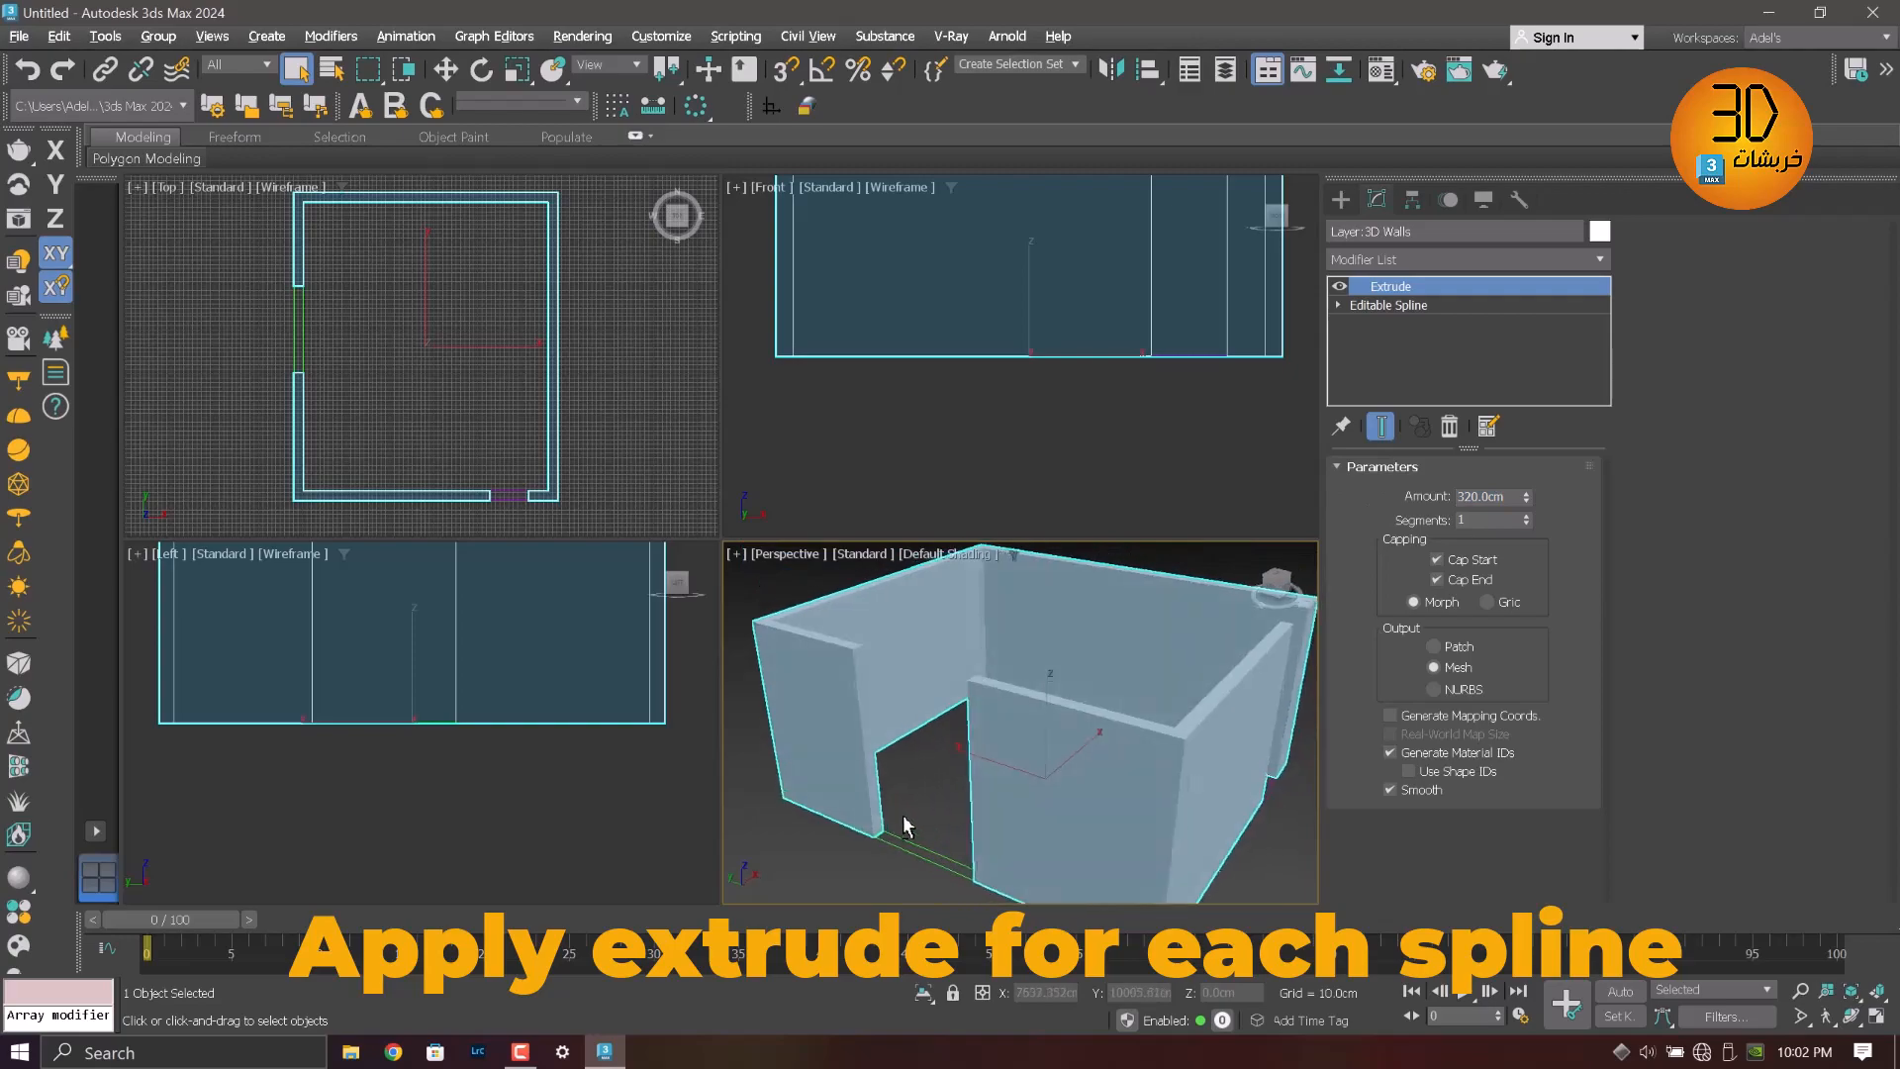
left_click(959, 784)
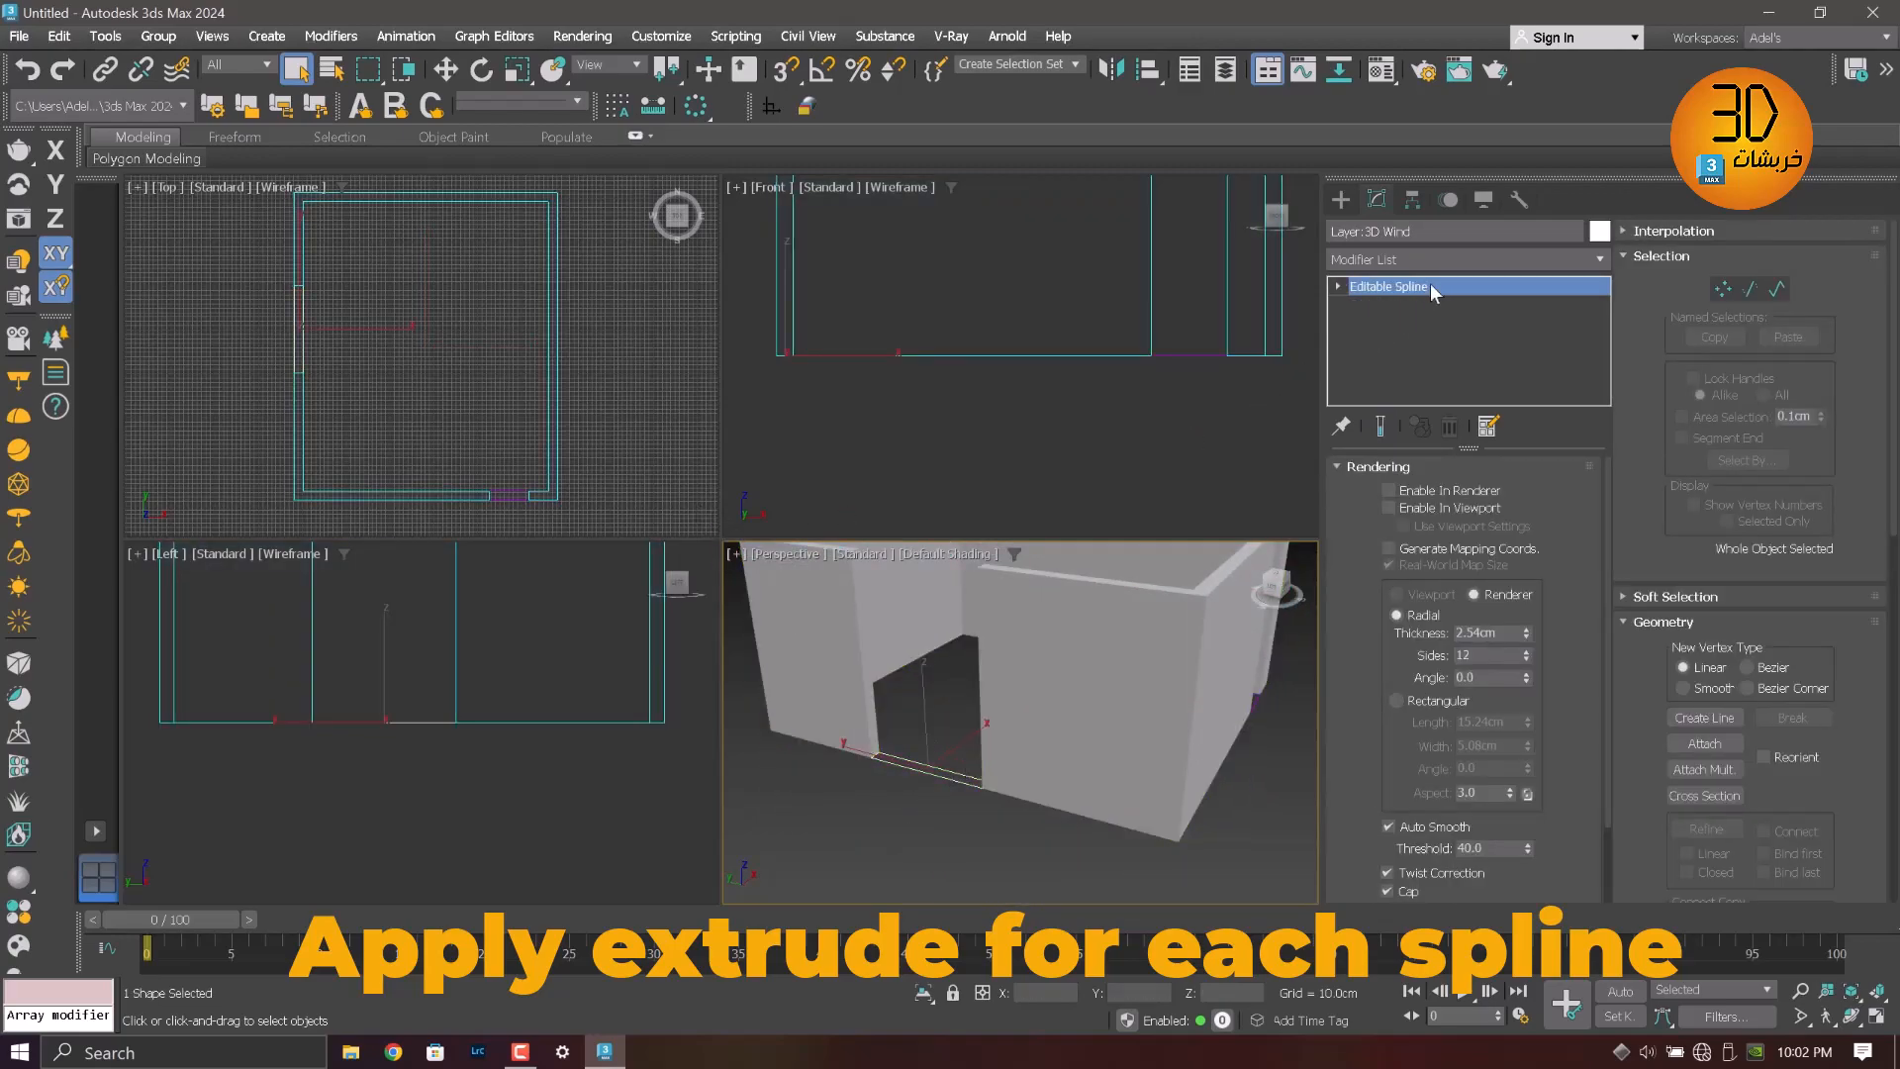
left_click(1416, 259)
type("ex")
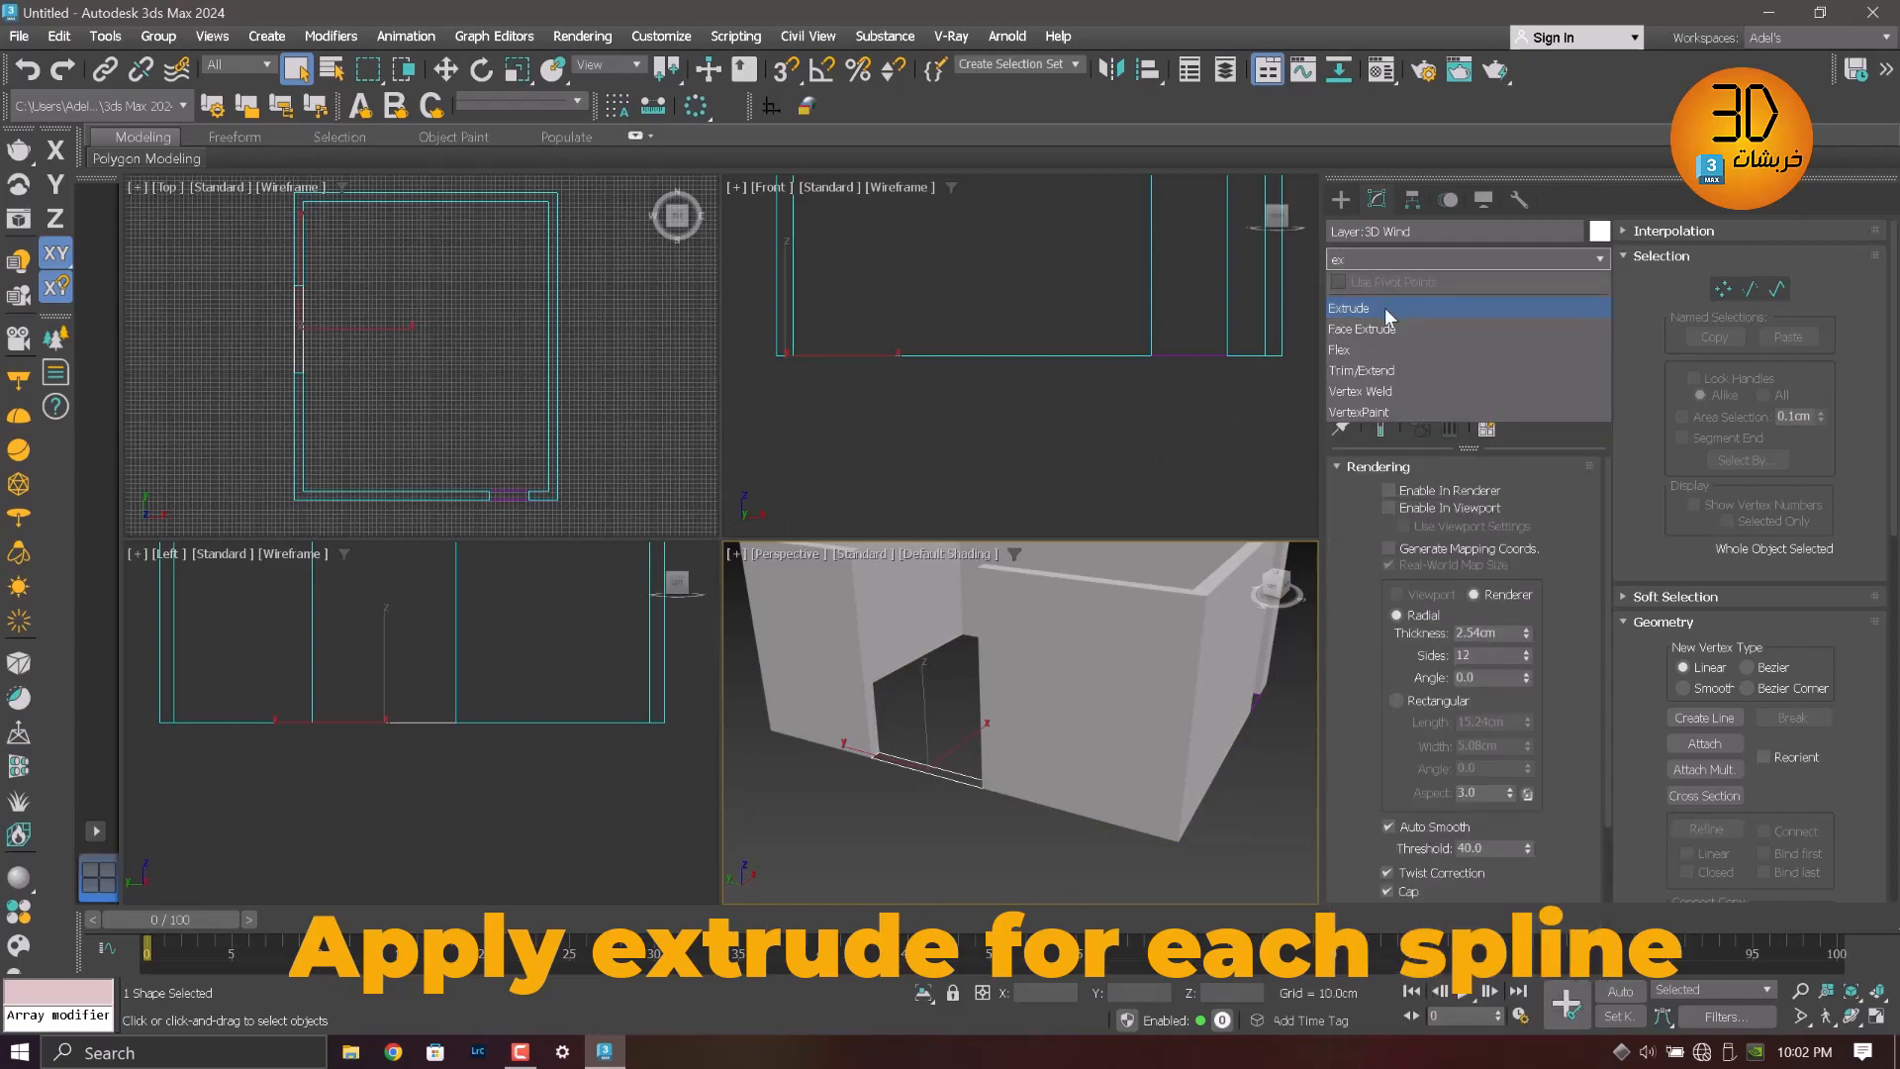
left_click(1383, 308)
left_click_drag(1511, 500, 1388, 491)
type("70")
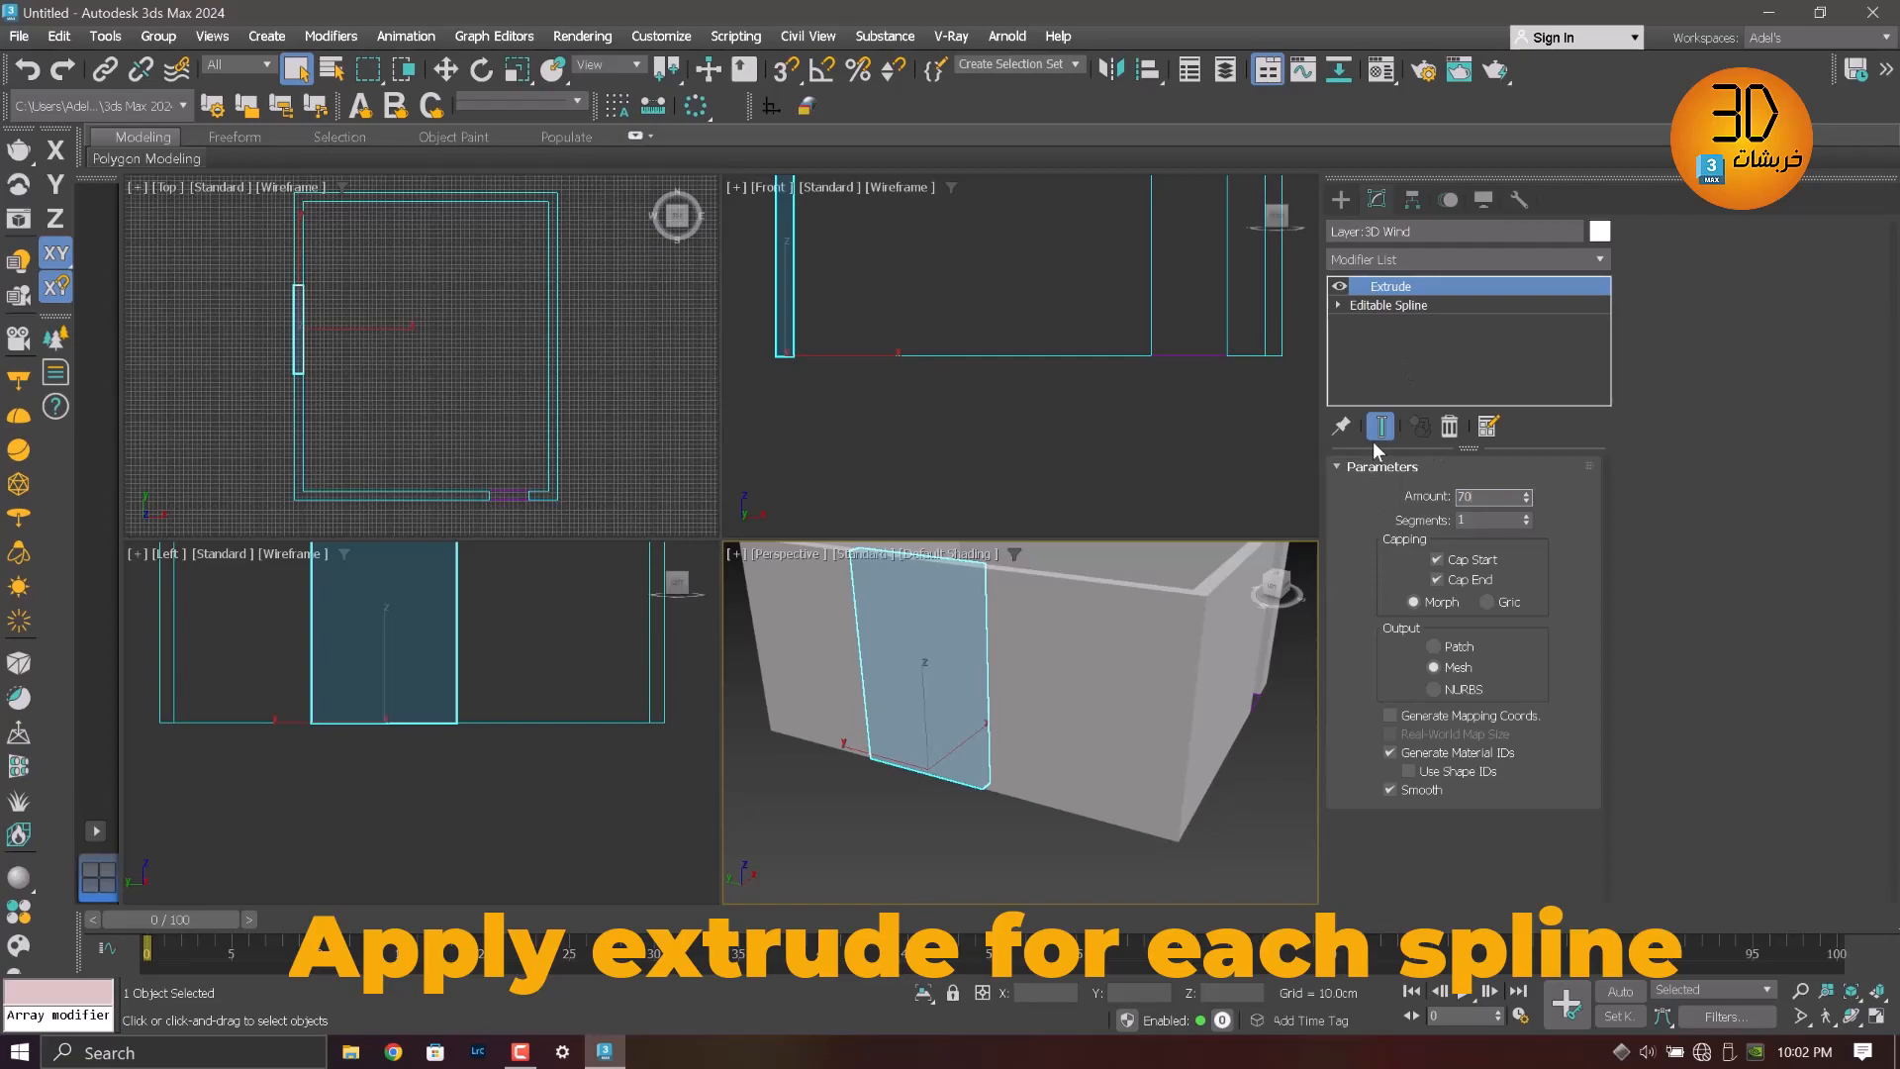
key("Return")
middle_click_drag(940, 715, 976, 727, "alt")
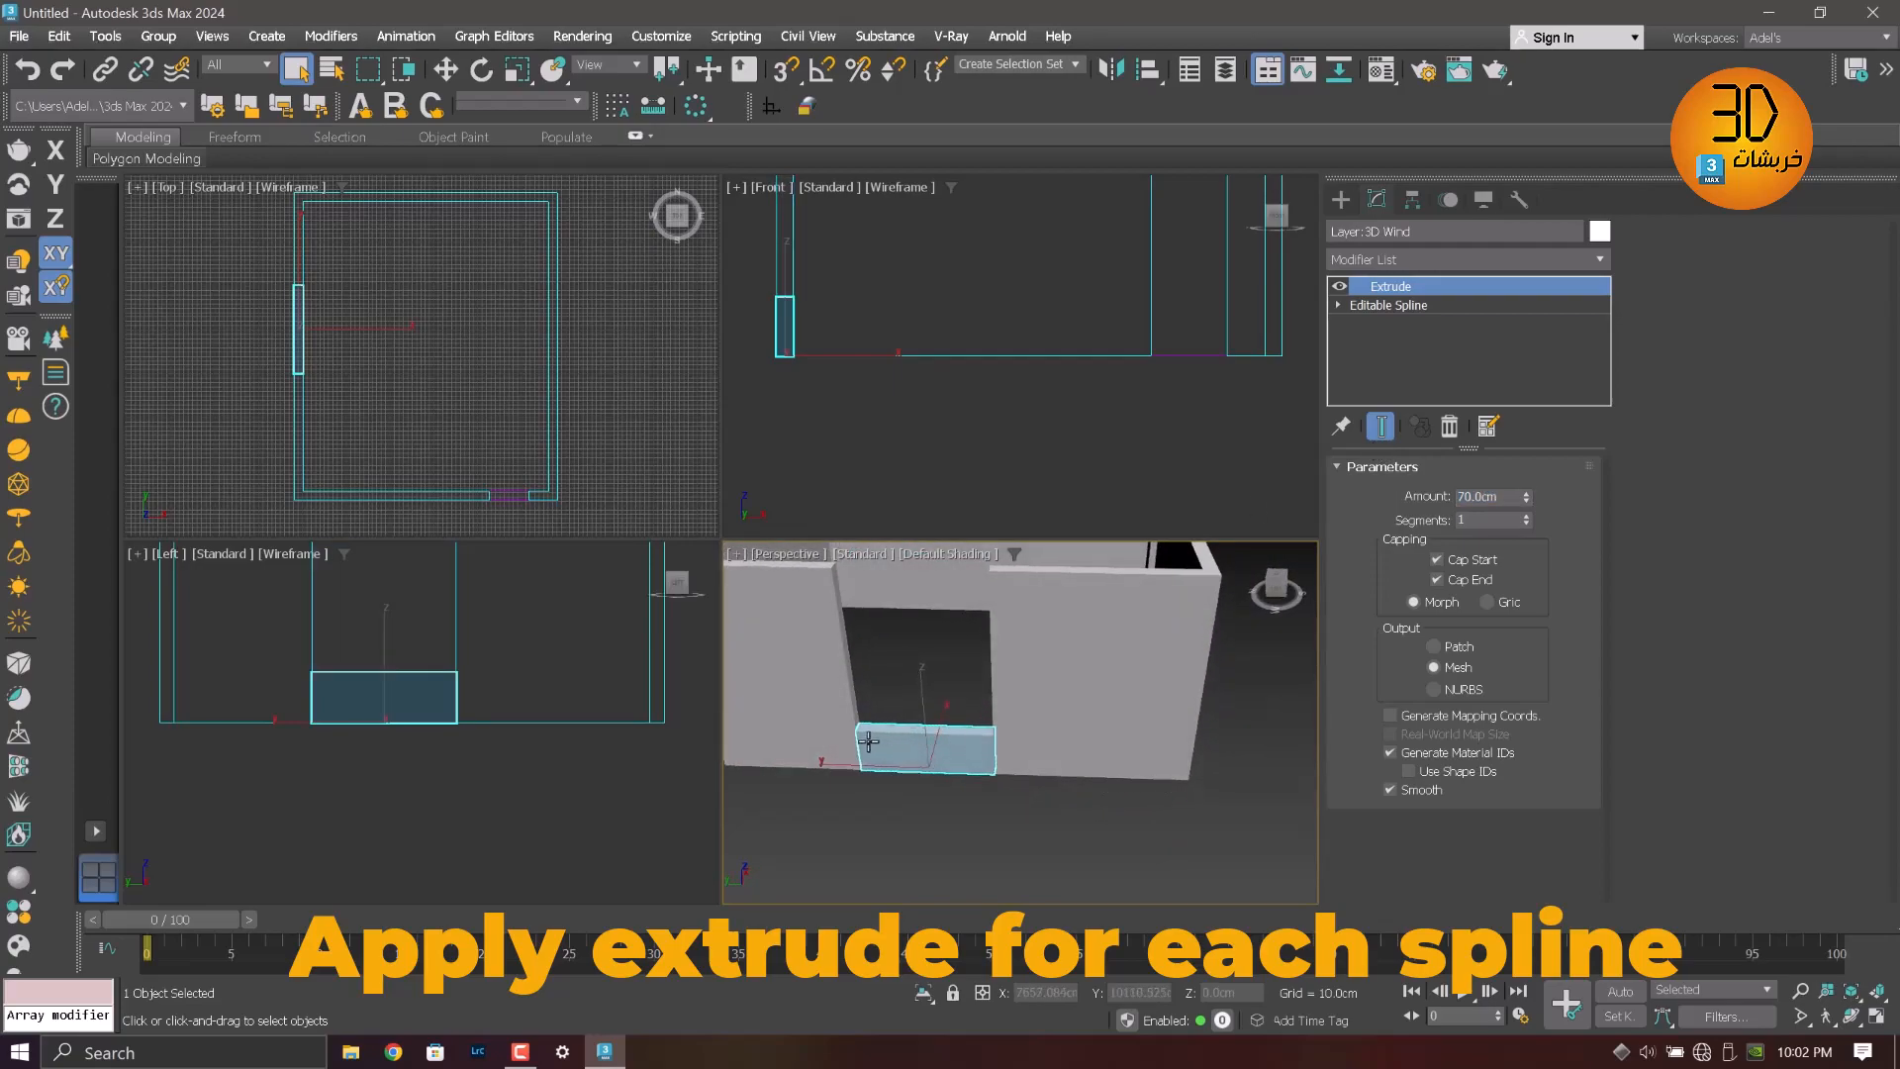
Turn on 3D snapping and angle snap, and check that Vertex is enabled in the snap settings
left_click(787, 70)
left_click(822, 69)
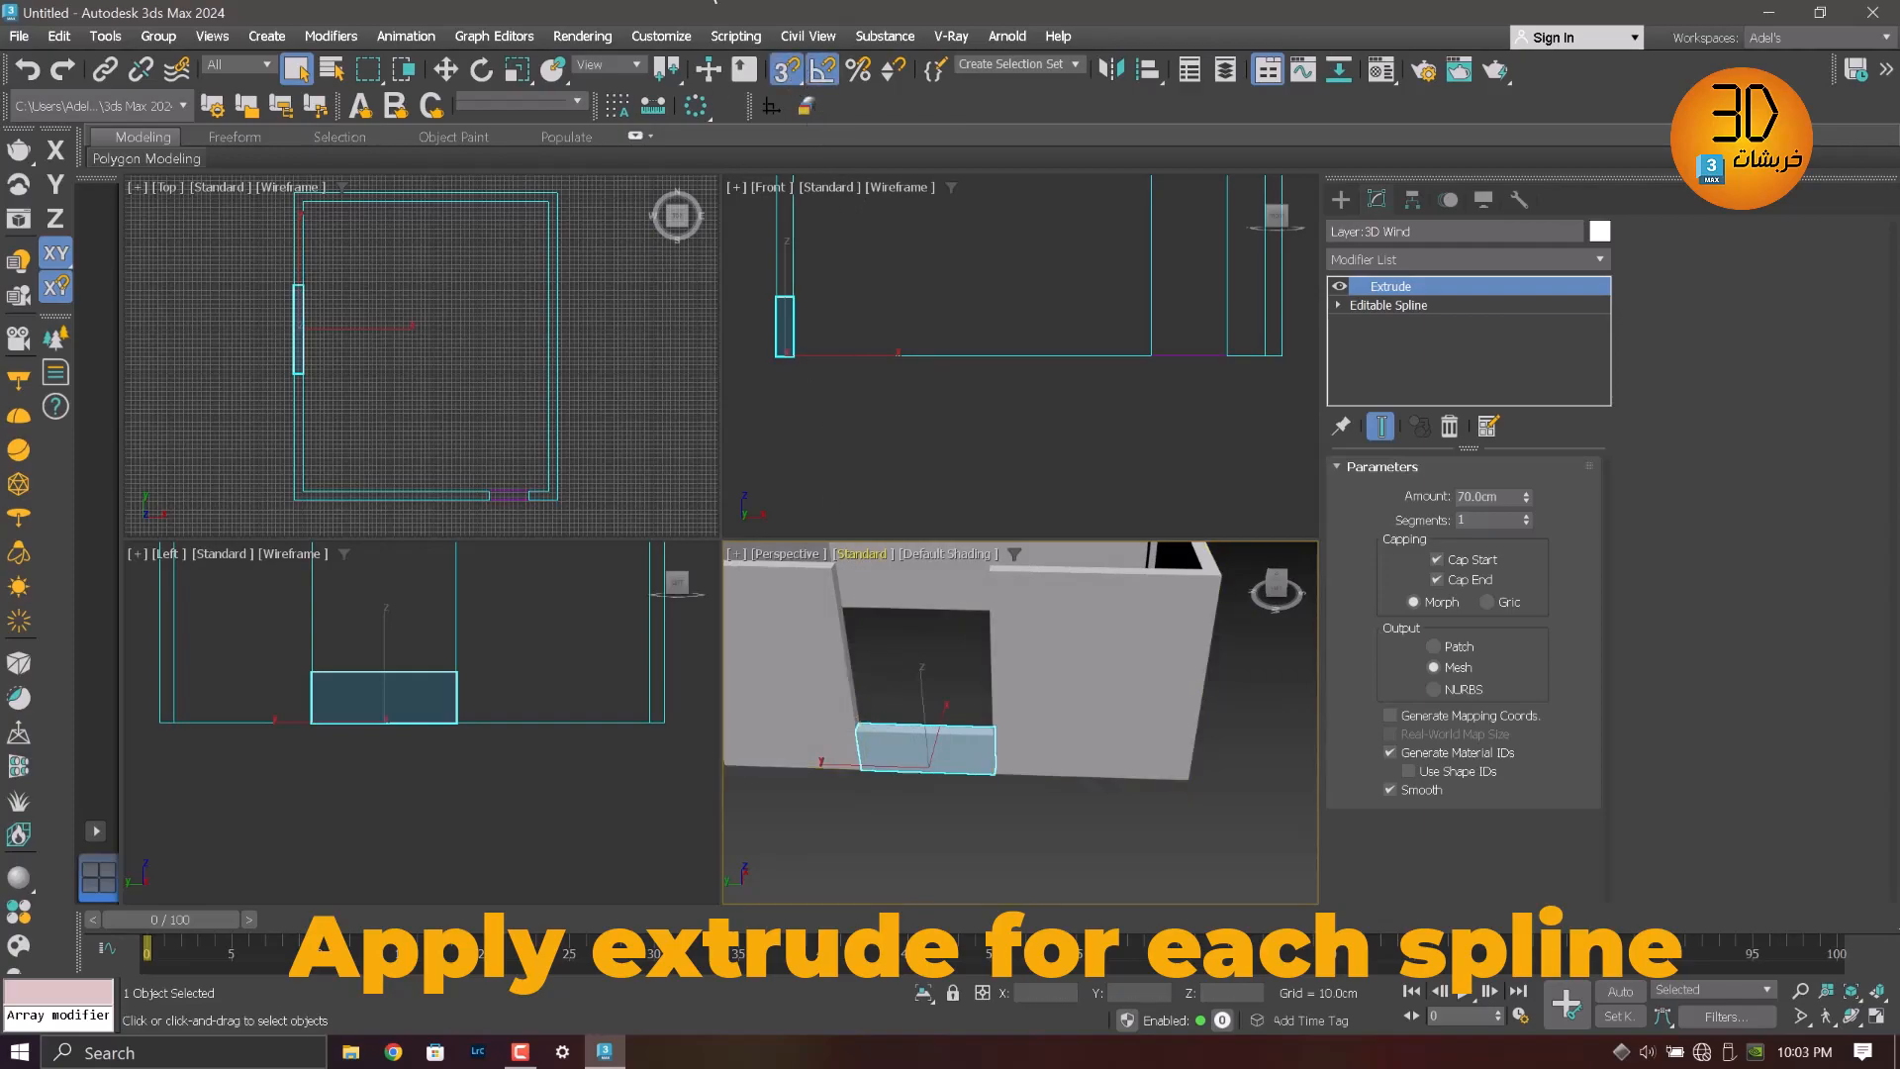
right_click(787, 70)
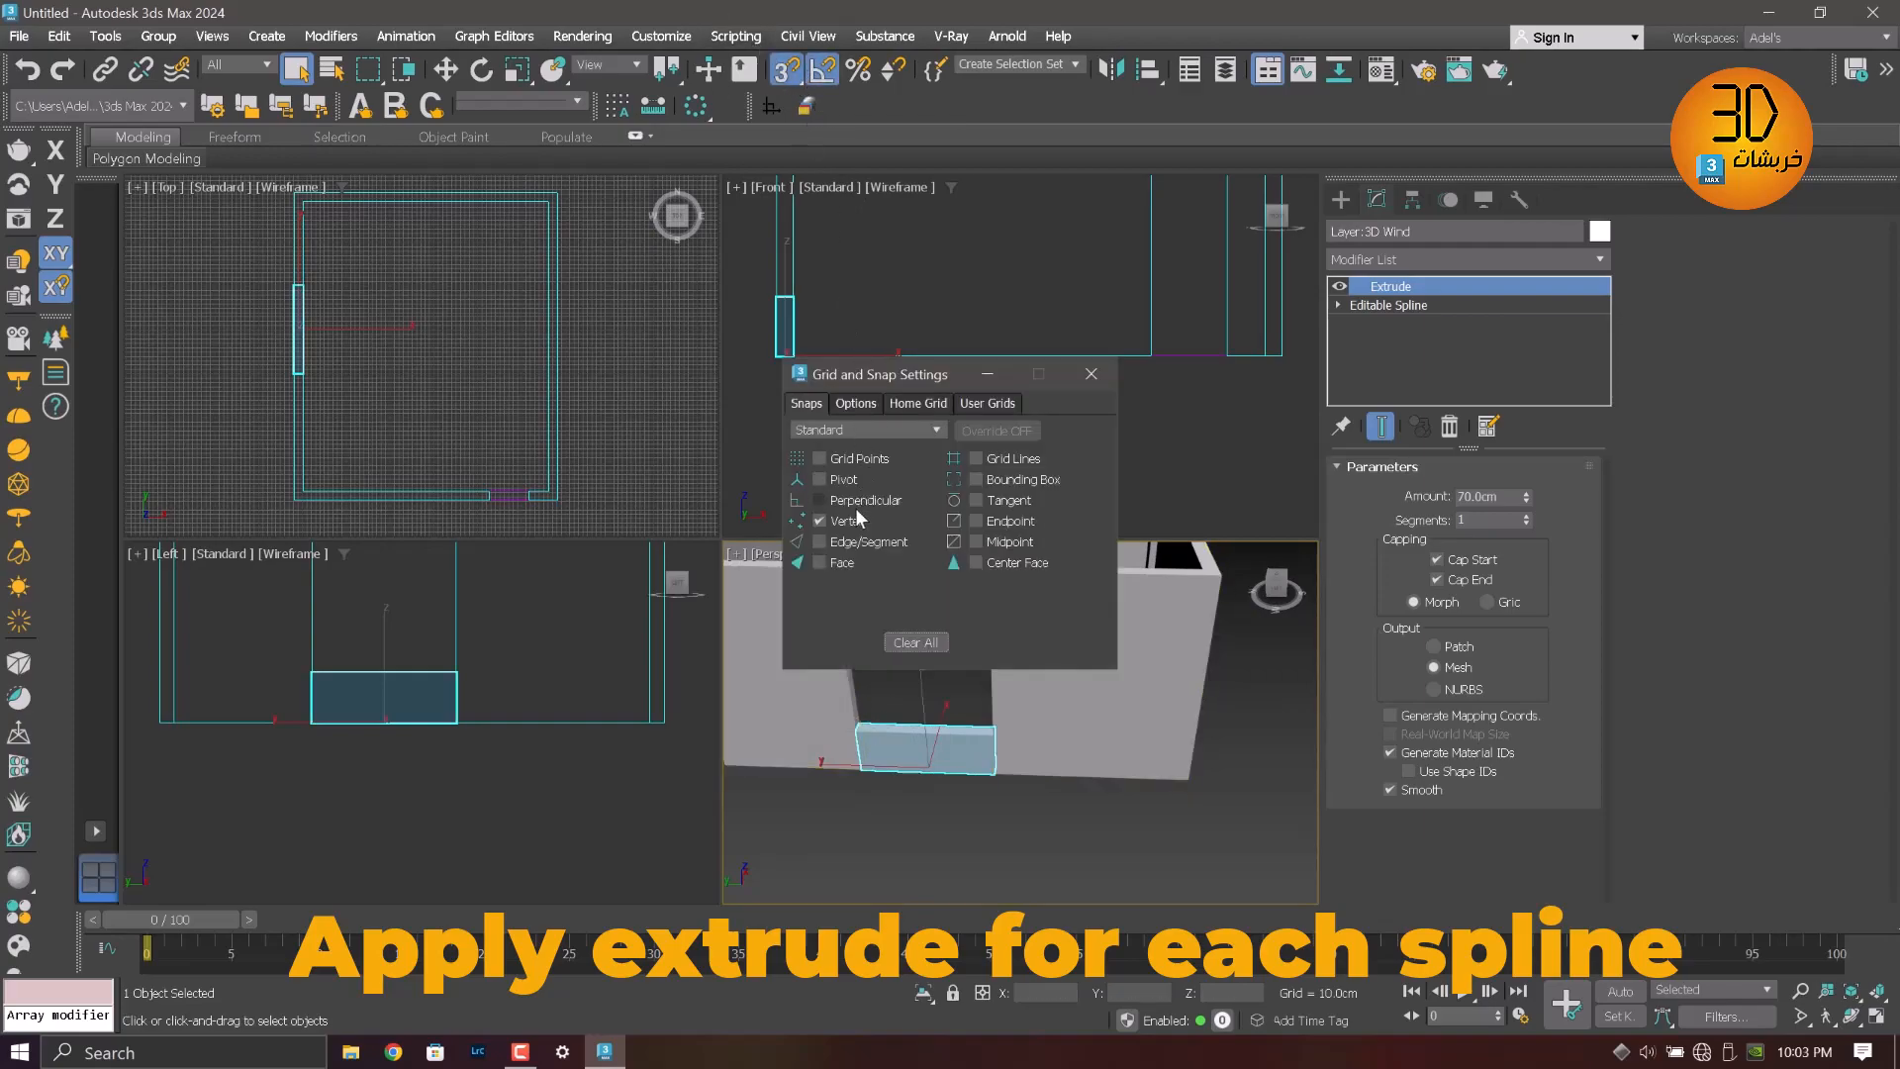
left_click(1089, 374)
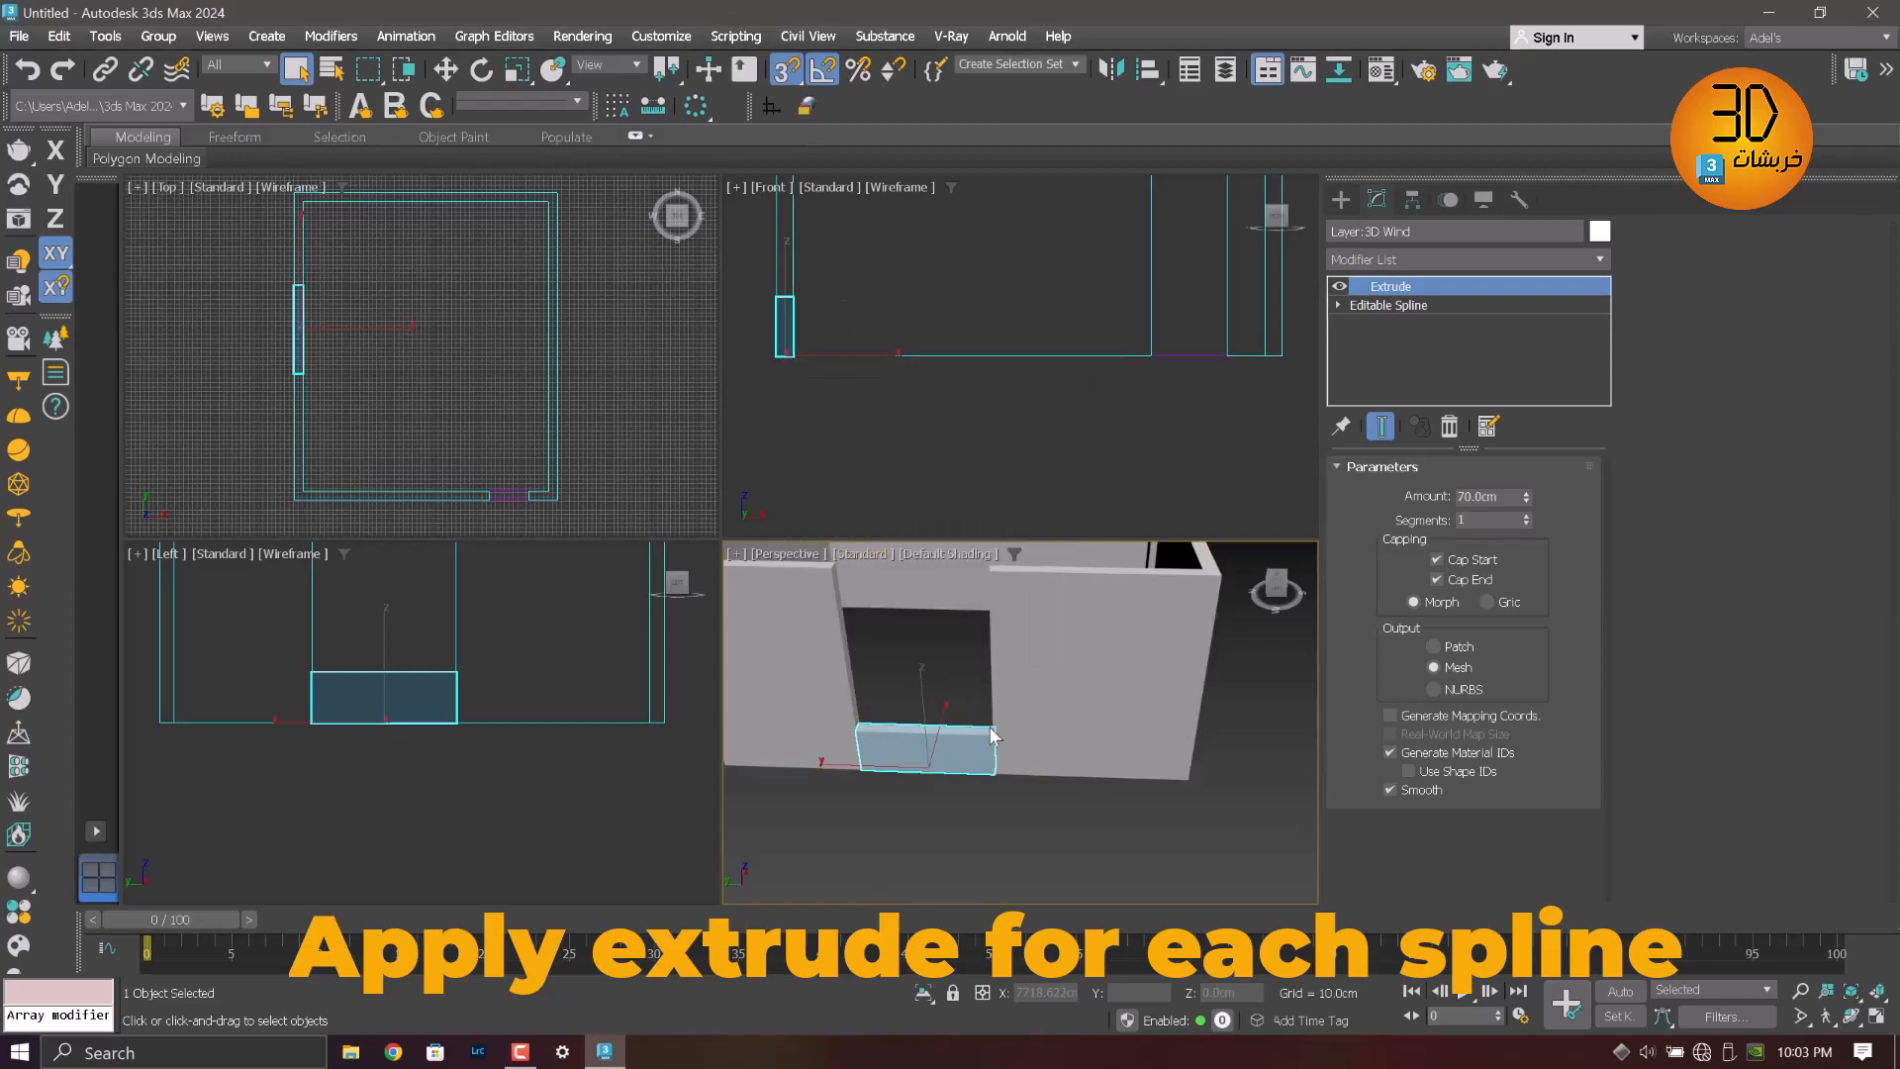
Copy the 3D Wind block straight up along Z, vertex-snapped so its top meets the wall's top edge above the window
middle_click_drag(989, 732, 923, 816, "alt")
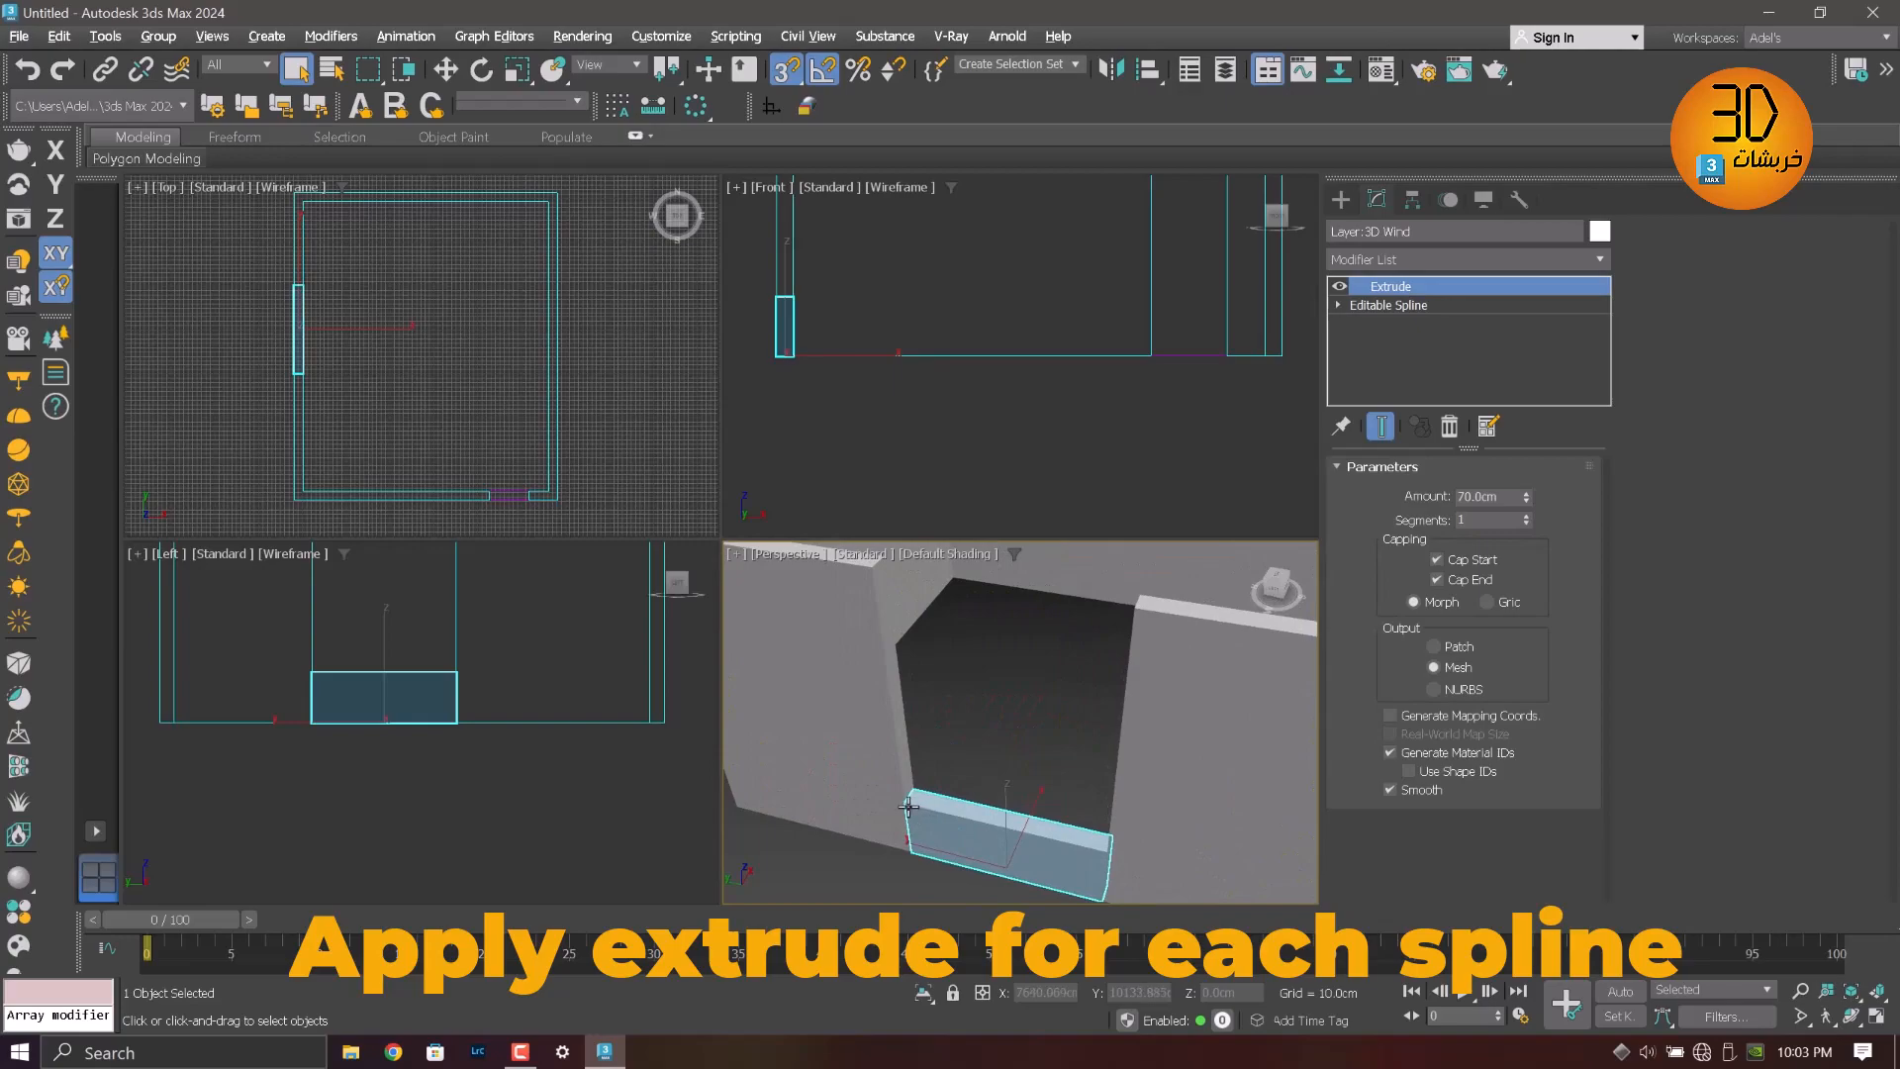
right_click(909, 741)
left_click(936, 758)
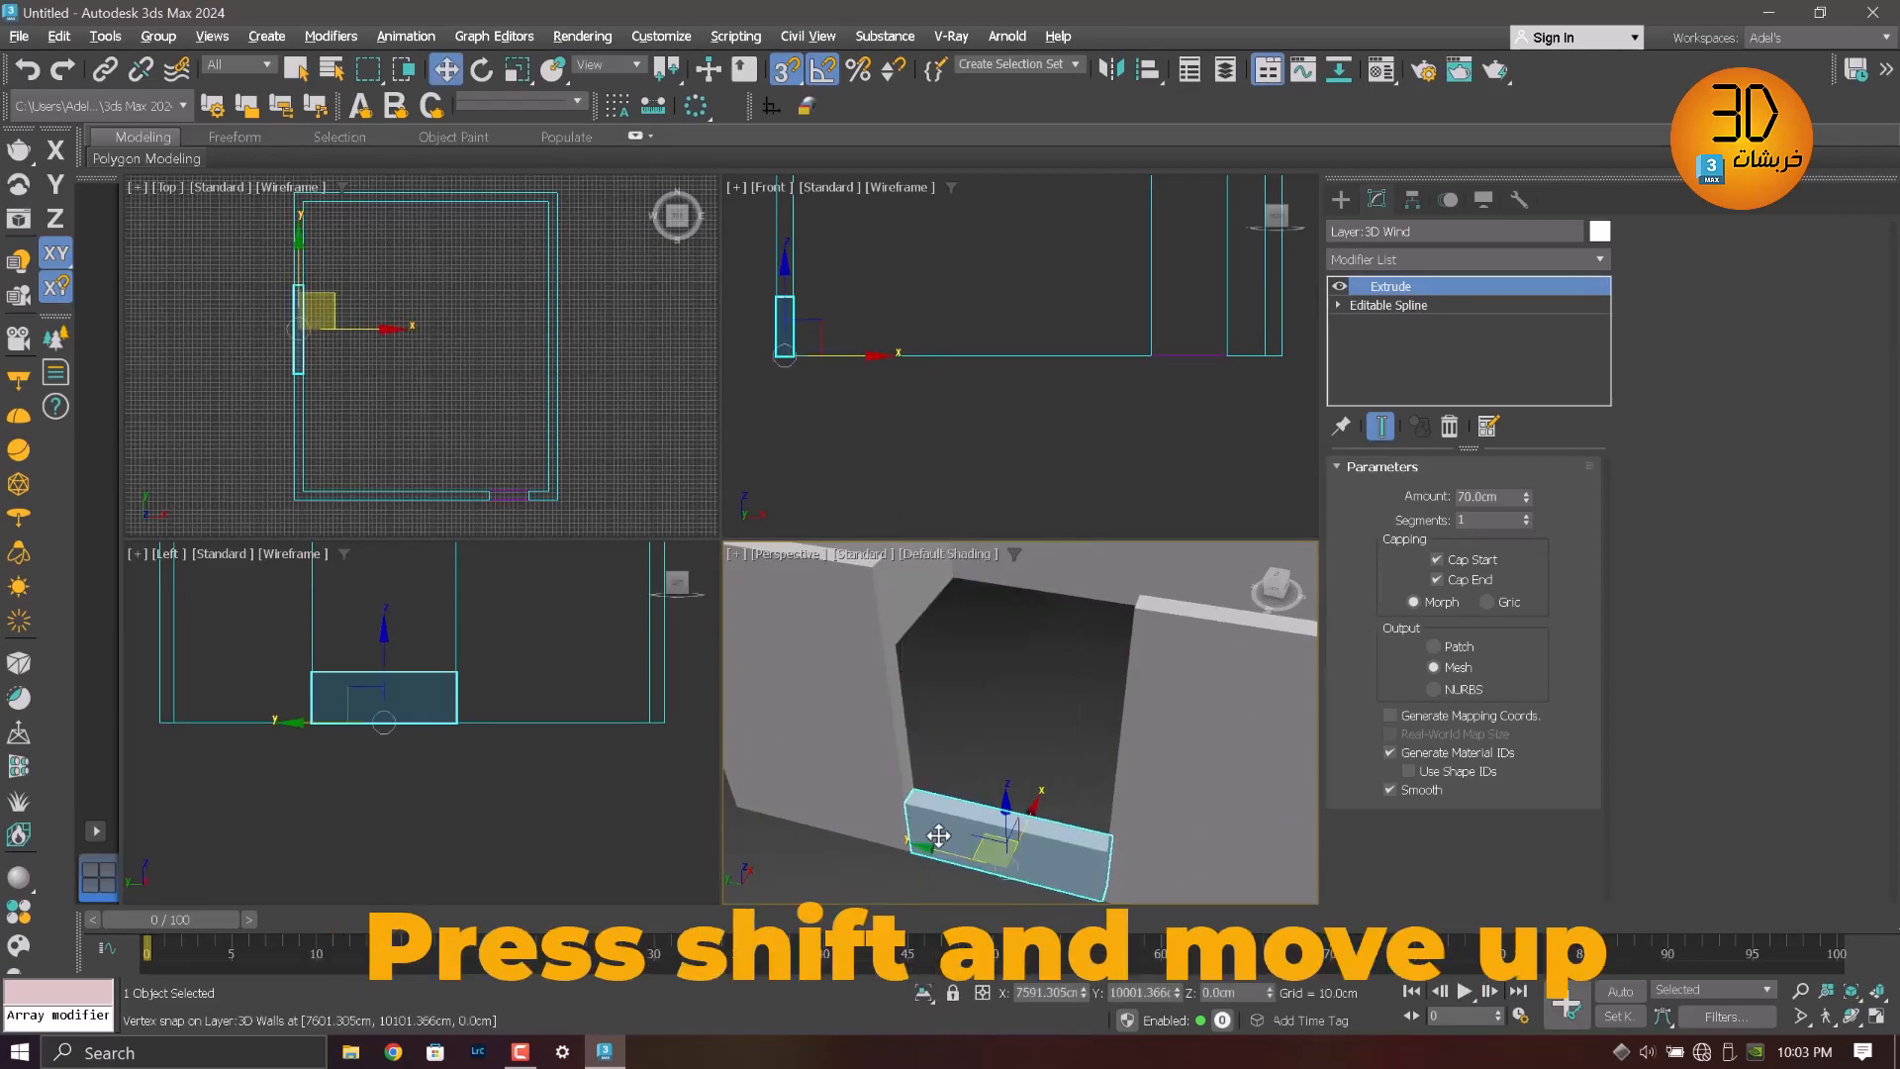
middle_click_drag(990, 758, 969, 831, "alt")
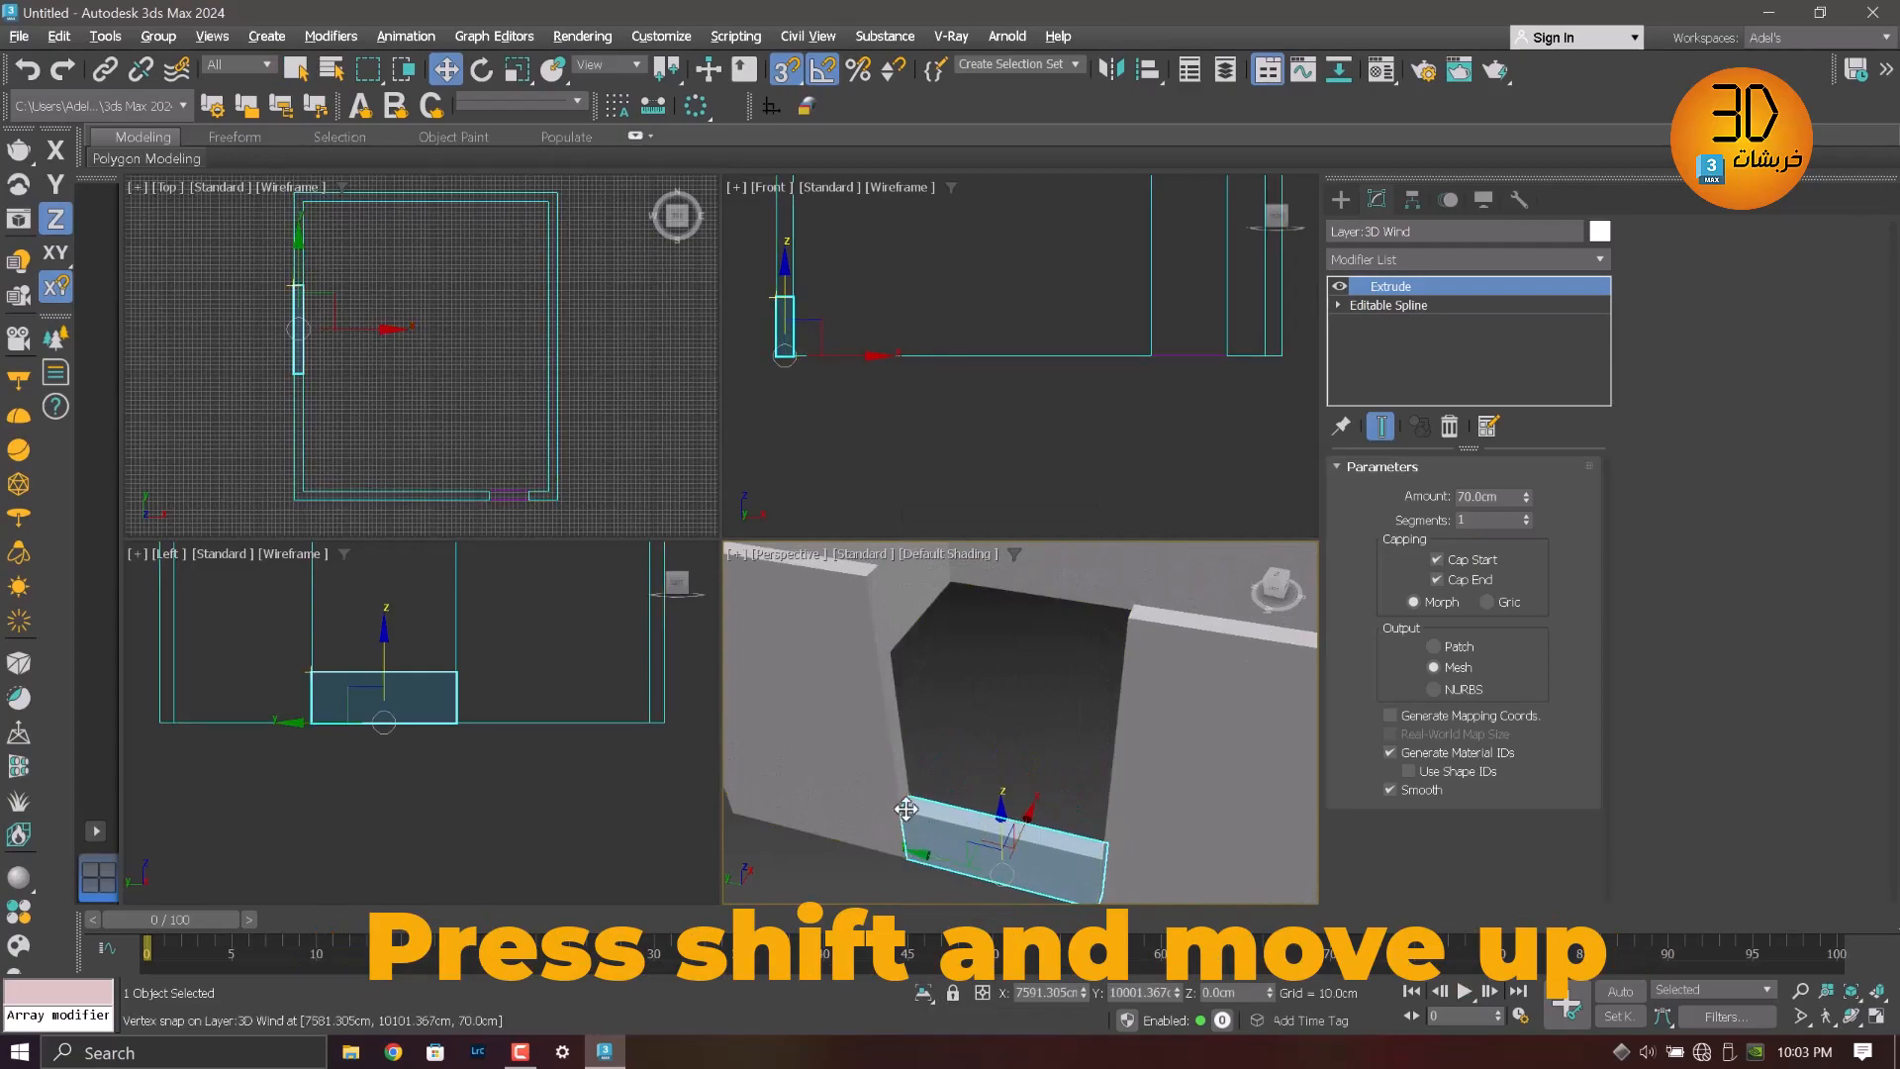
left_click_drag(905, 809, 871, 505, "shift")
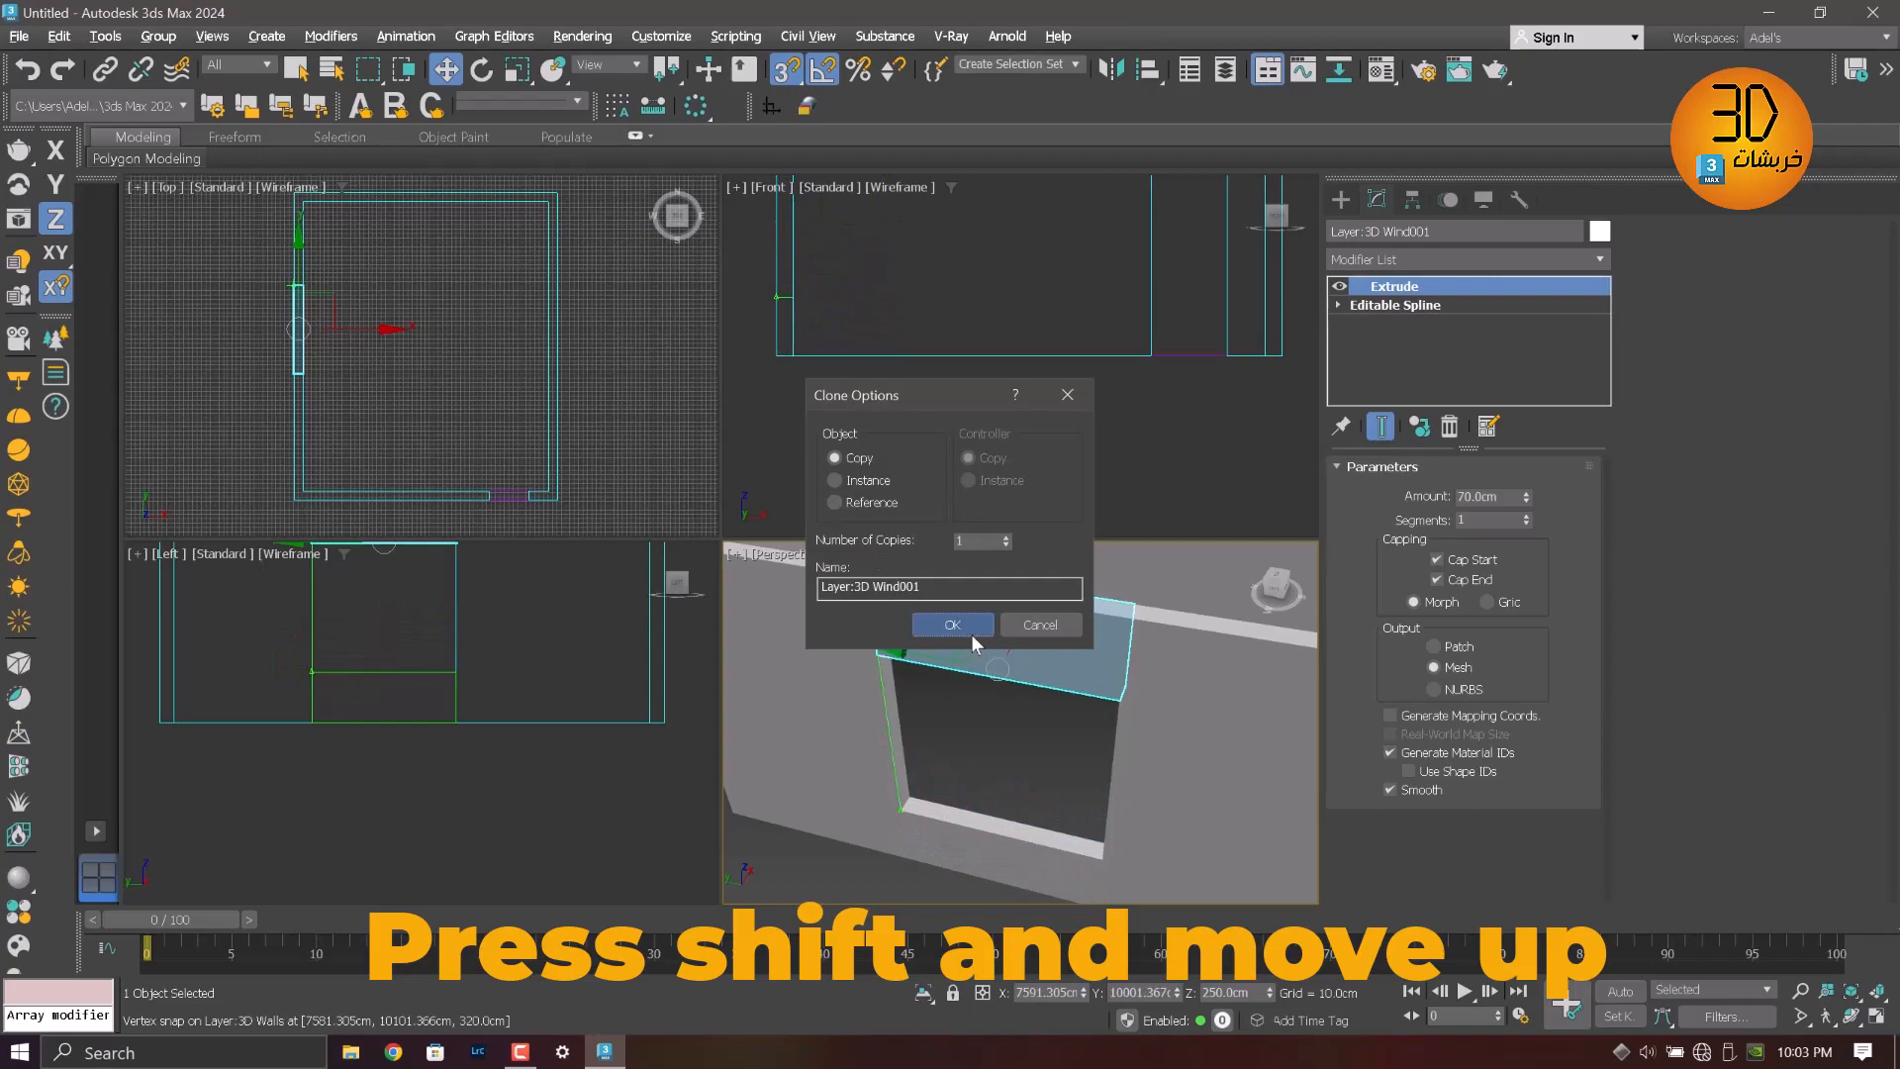
left_click(971, 633)
Set the Extrude amount of the lower 3D Wind block under the window to 100 cm
key("ctrl+z")
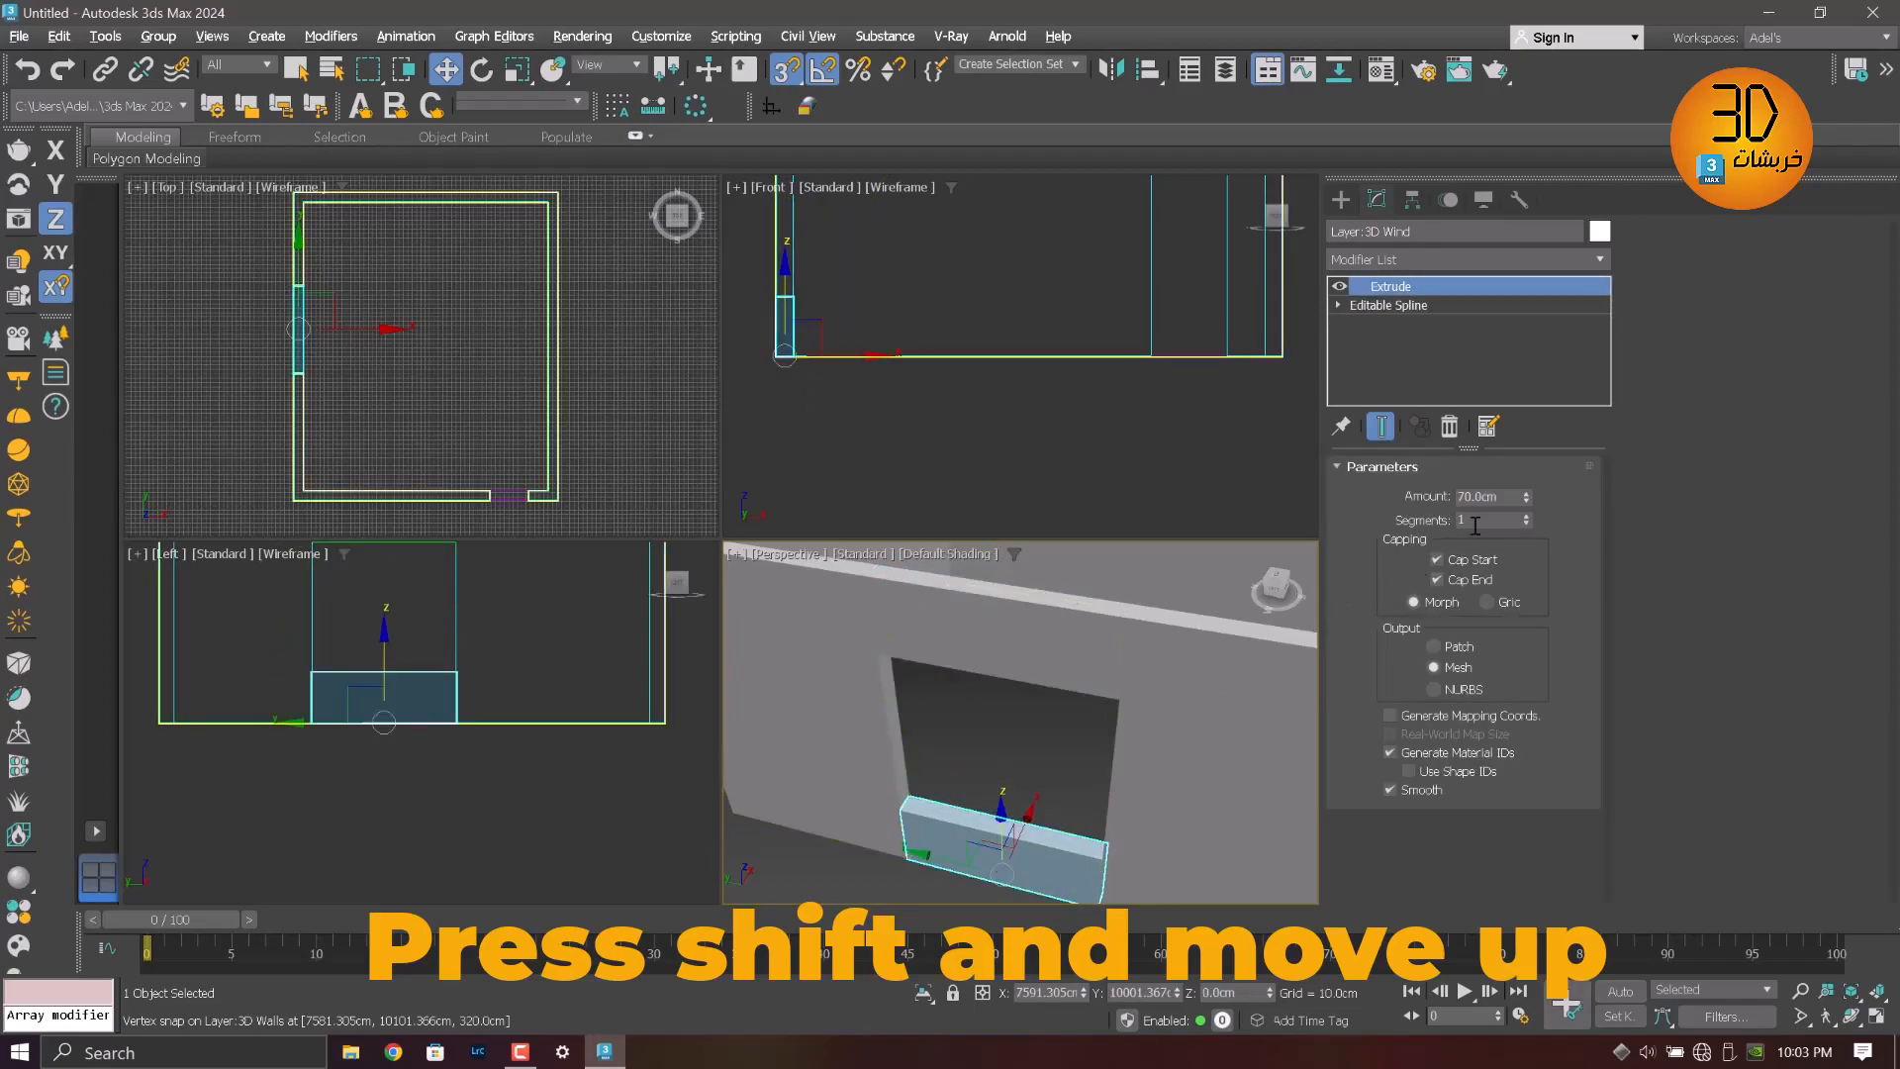
left_click(1508, 497)
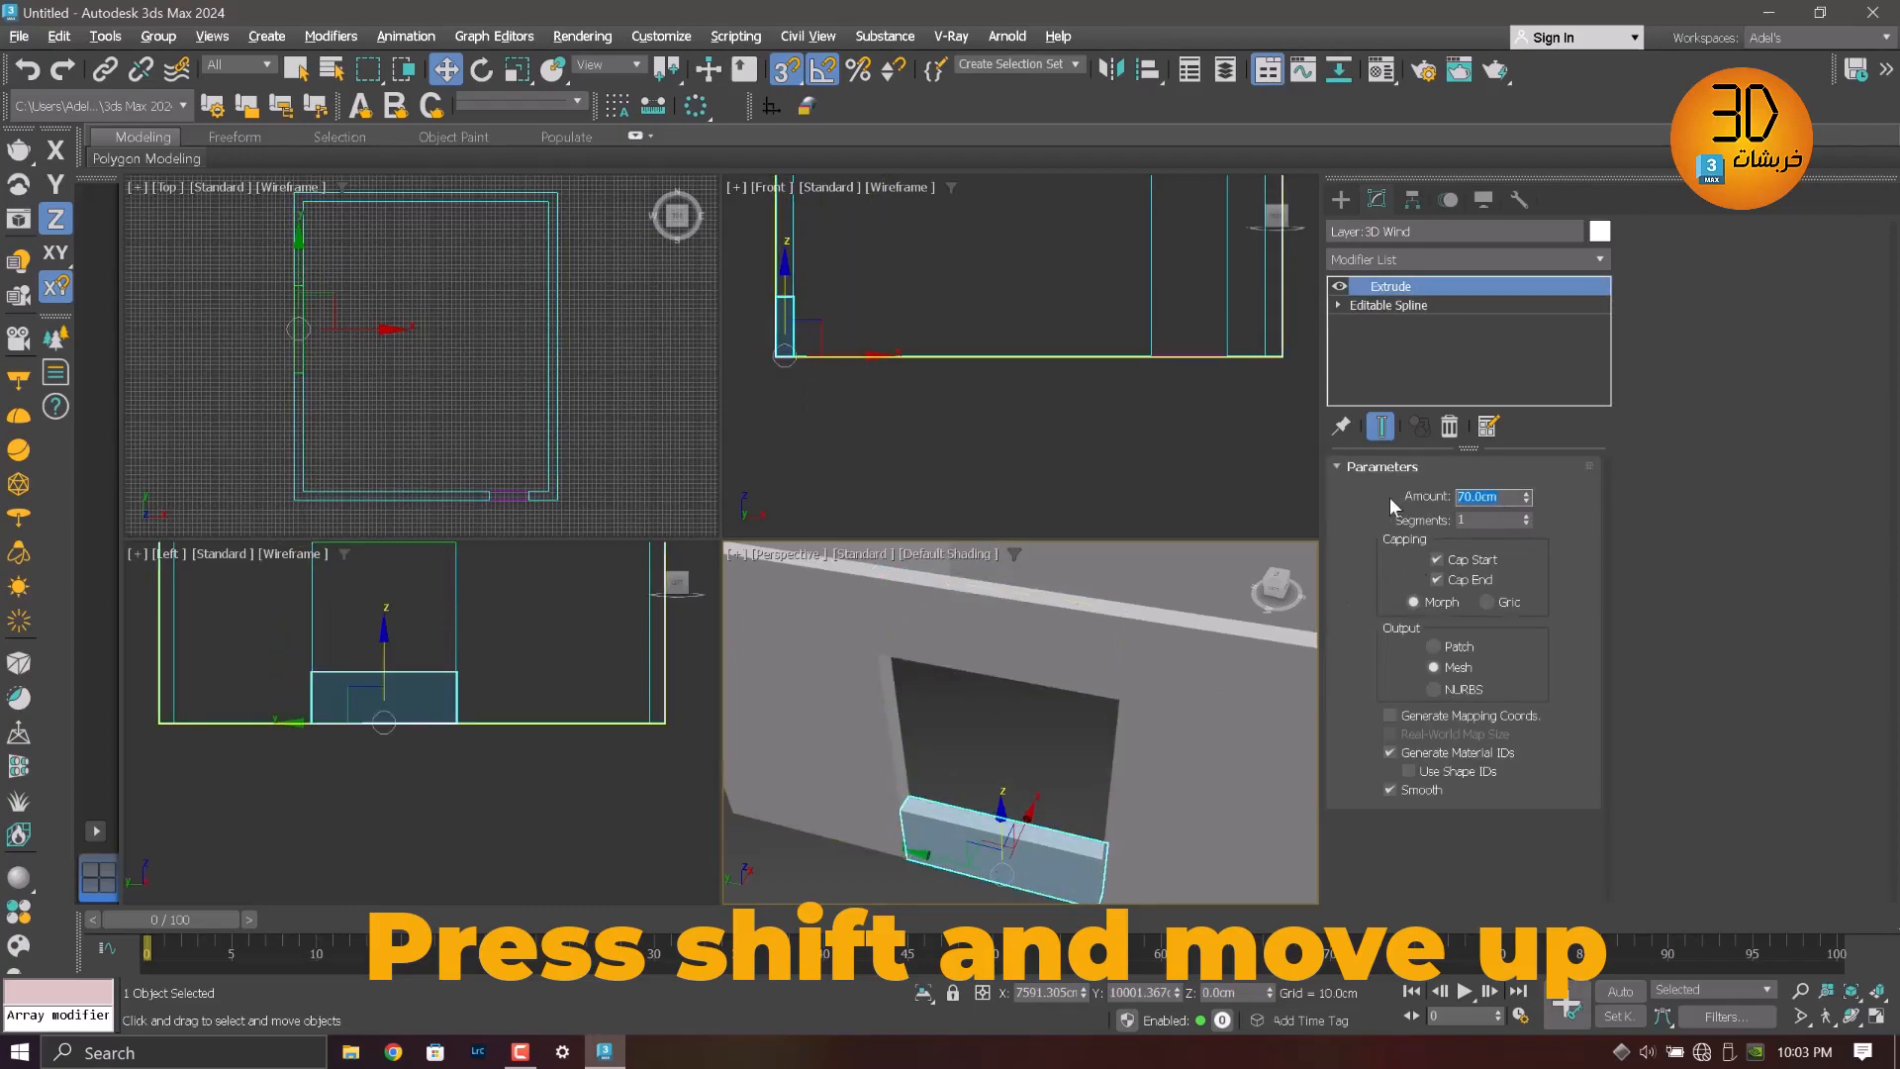
type("100")
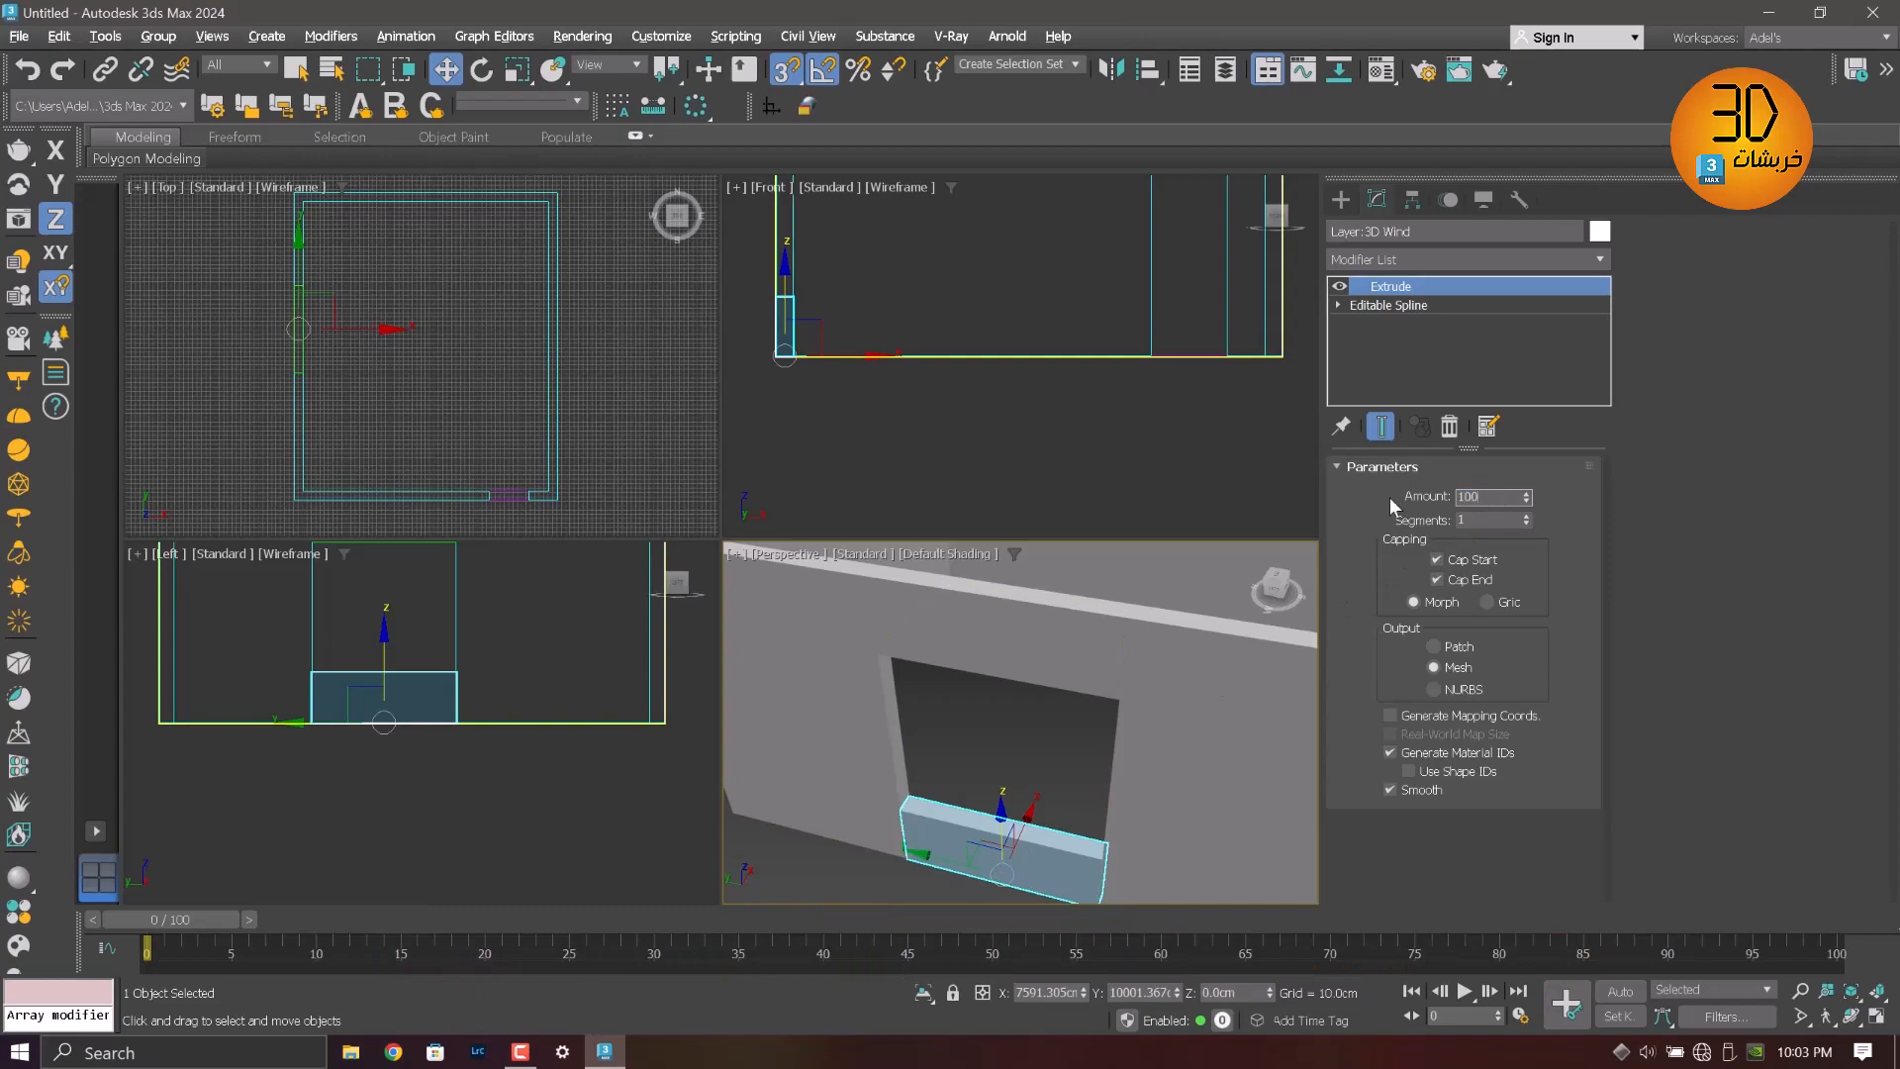
key("Return")
Apply an Extrude modifier with an amount of 100 cm to the 3D Door spline
middle_click_drag(1245, 788, 1099, 737)
middle_click_drag(1098, 737, 979, 663)
middle_click_drag(1168, 742, 1146, 833)
left_click(1130, 869)
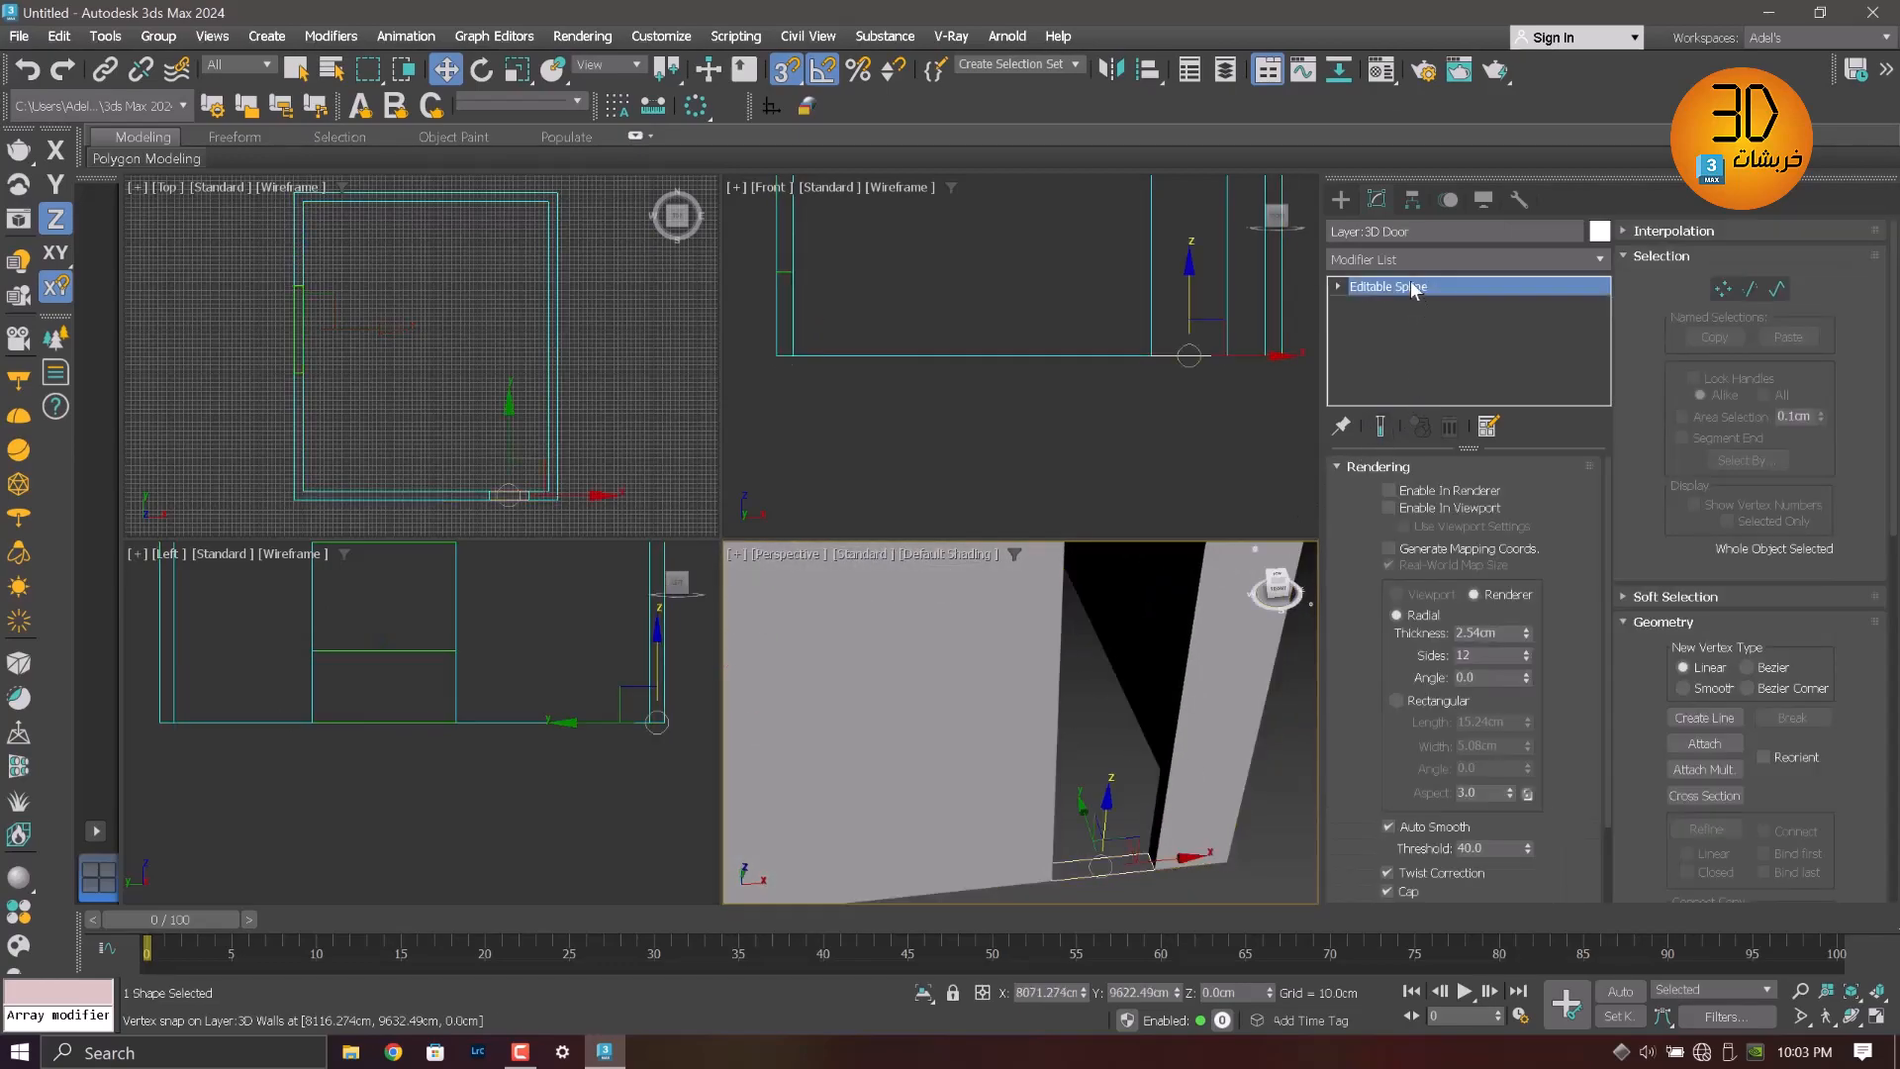
left_click(1410, 259)
type("ex")
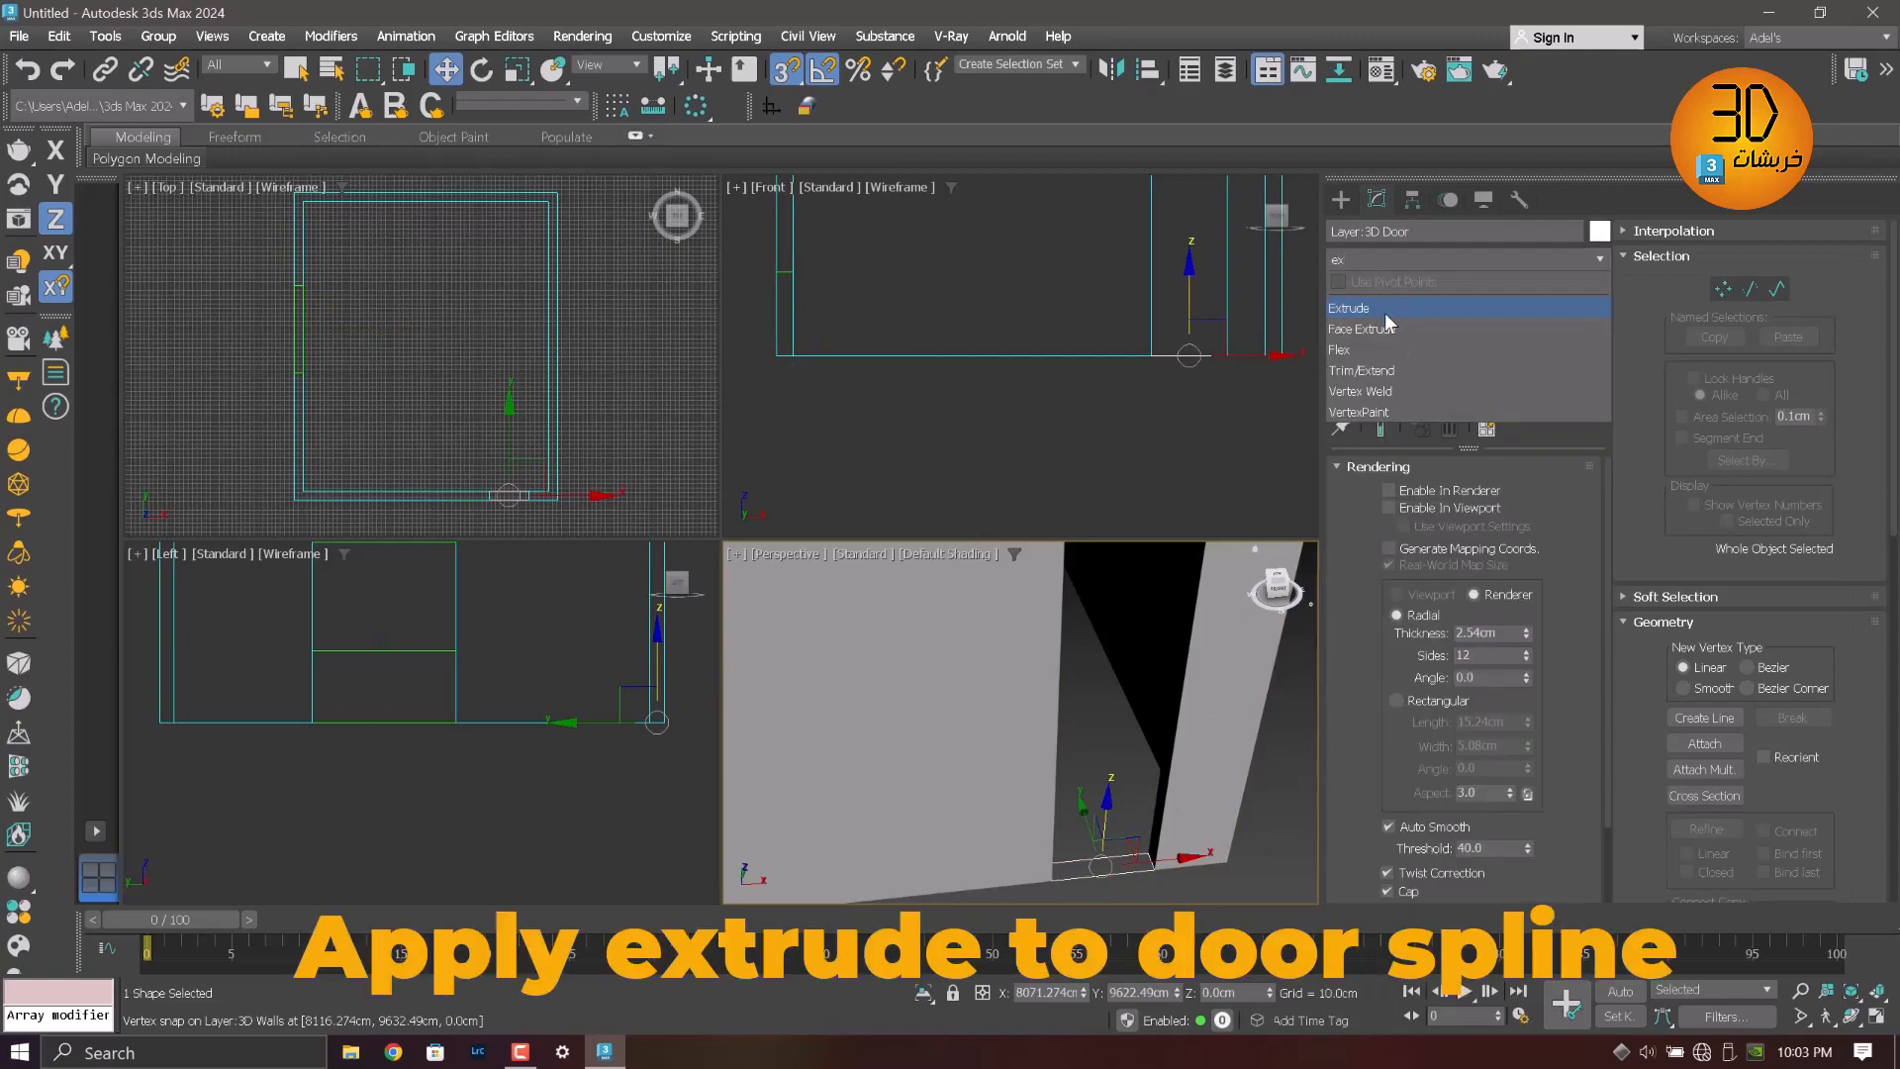
left_click(1386, 311)
Move the extruded 3D Door block up along Z, vertex-snapped to the wall's top edge as the lintel above the door
mouse_move(1151, 784)
middle_mouse_down()
mouse_move(1115, 801)
mouse_move(1134, 799)
middle_mouse_up()
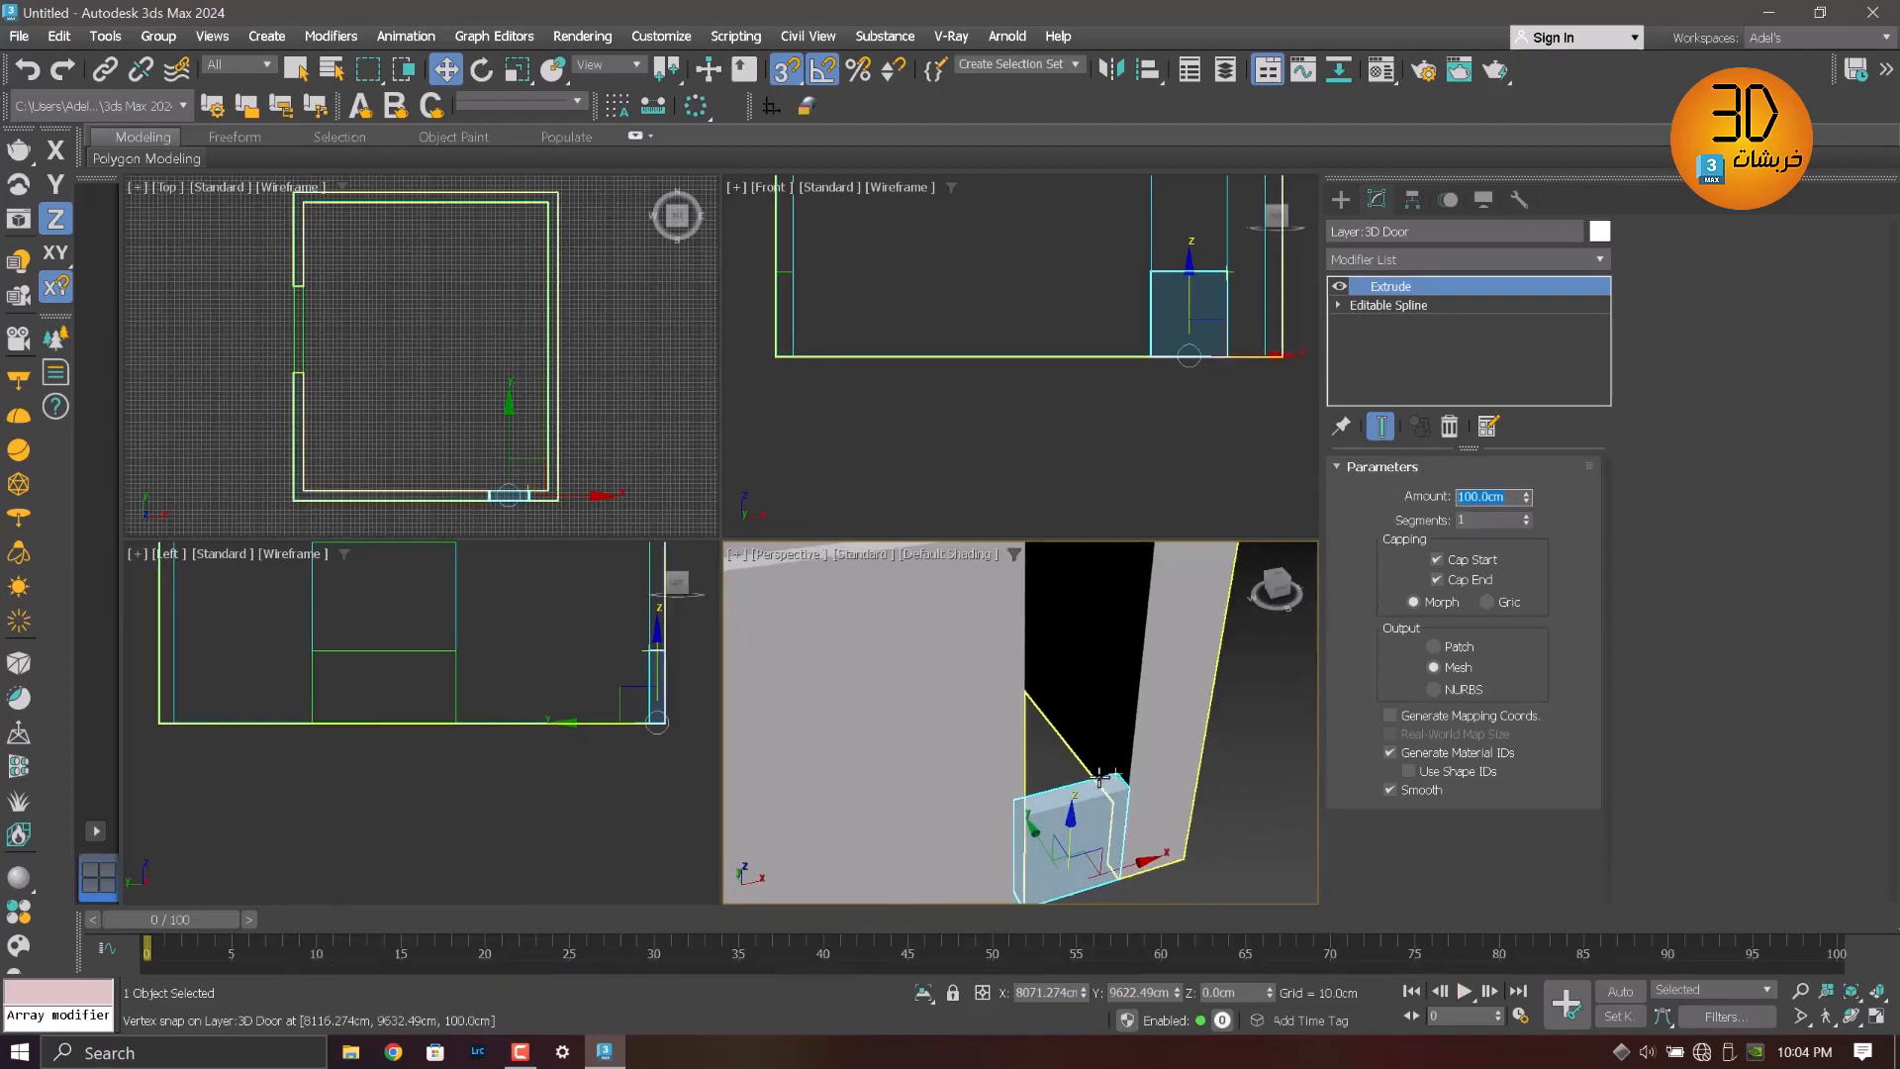
scroll(1094, 792, "down", 5)
scroll(1098, 782, "up", 5)
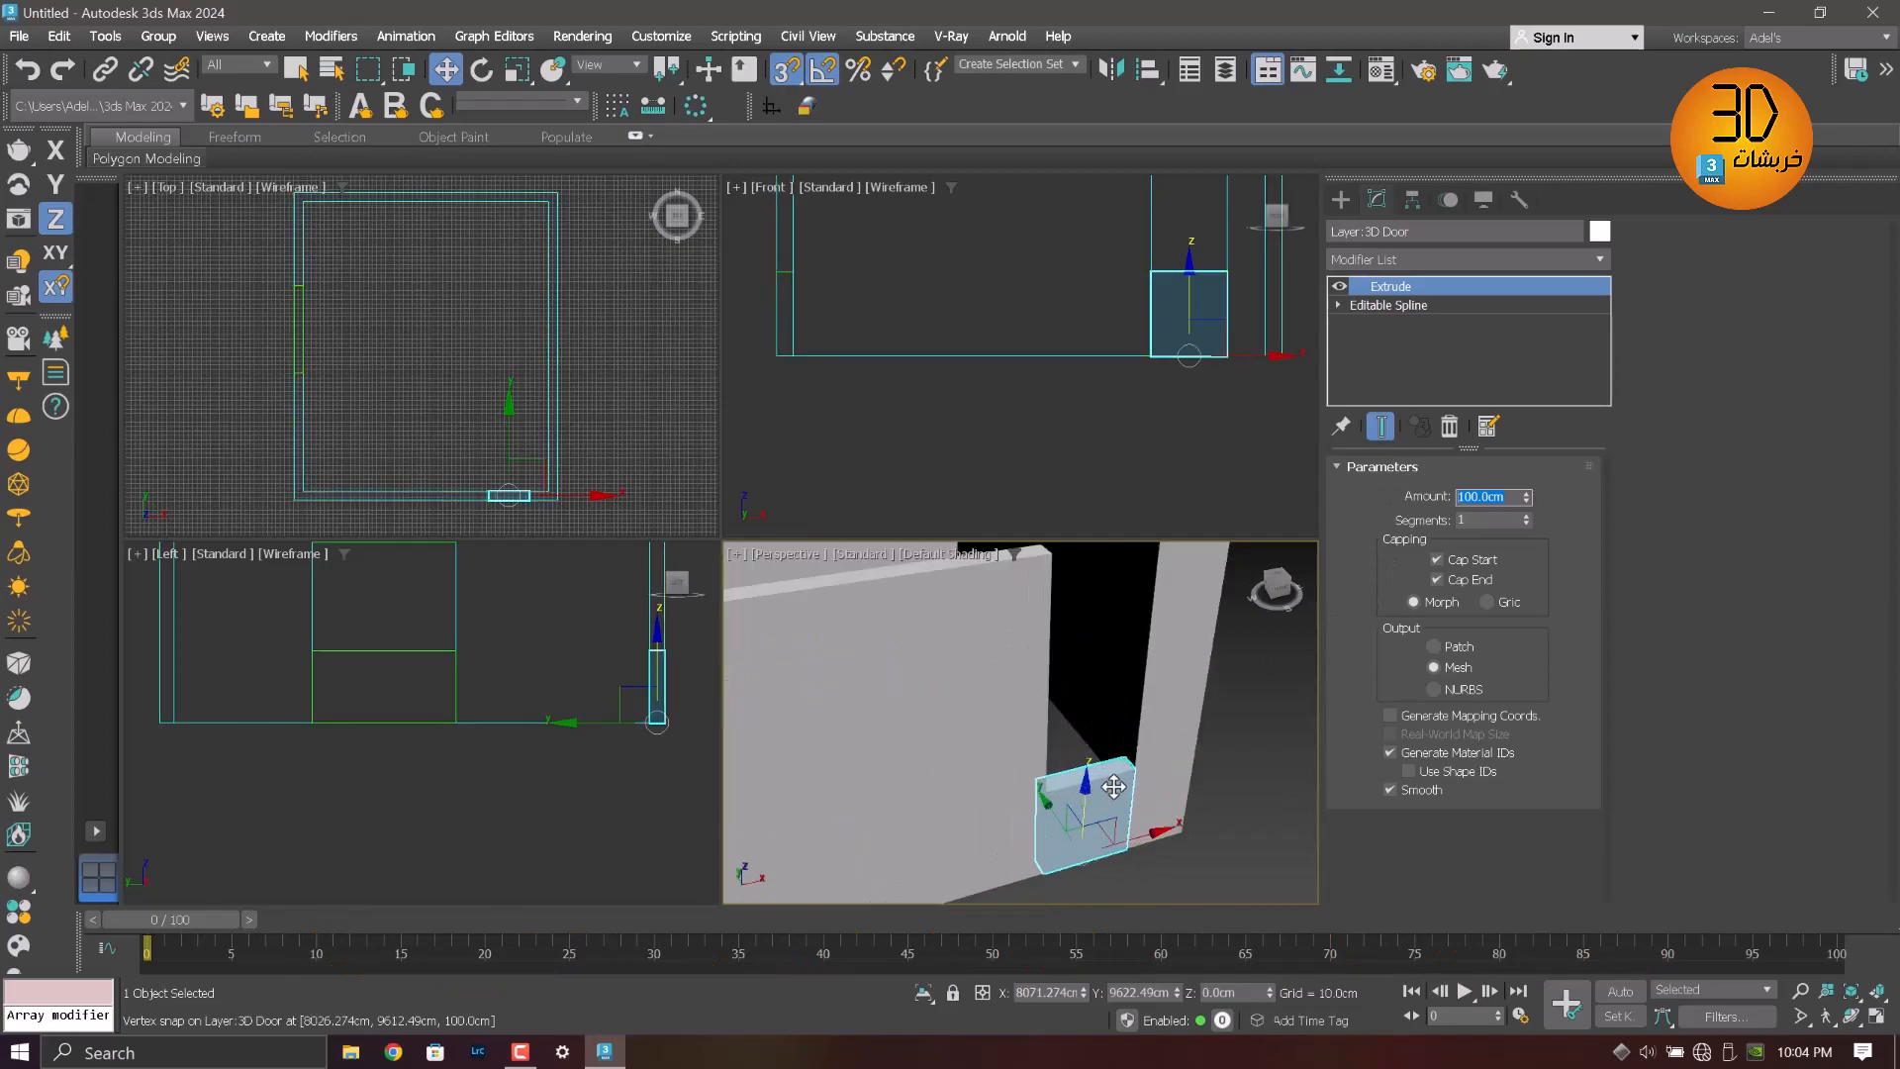
left_click_drag(1133, 776, 1148, 572)
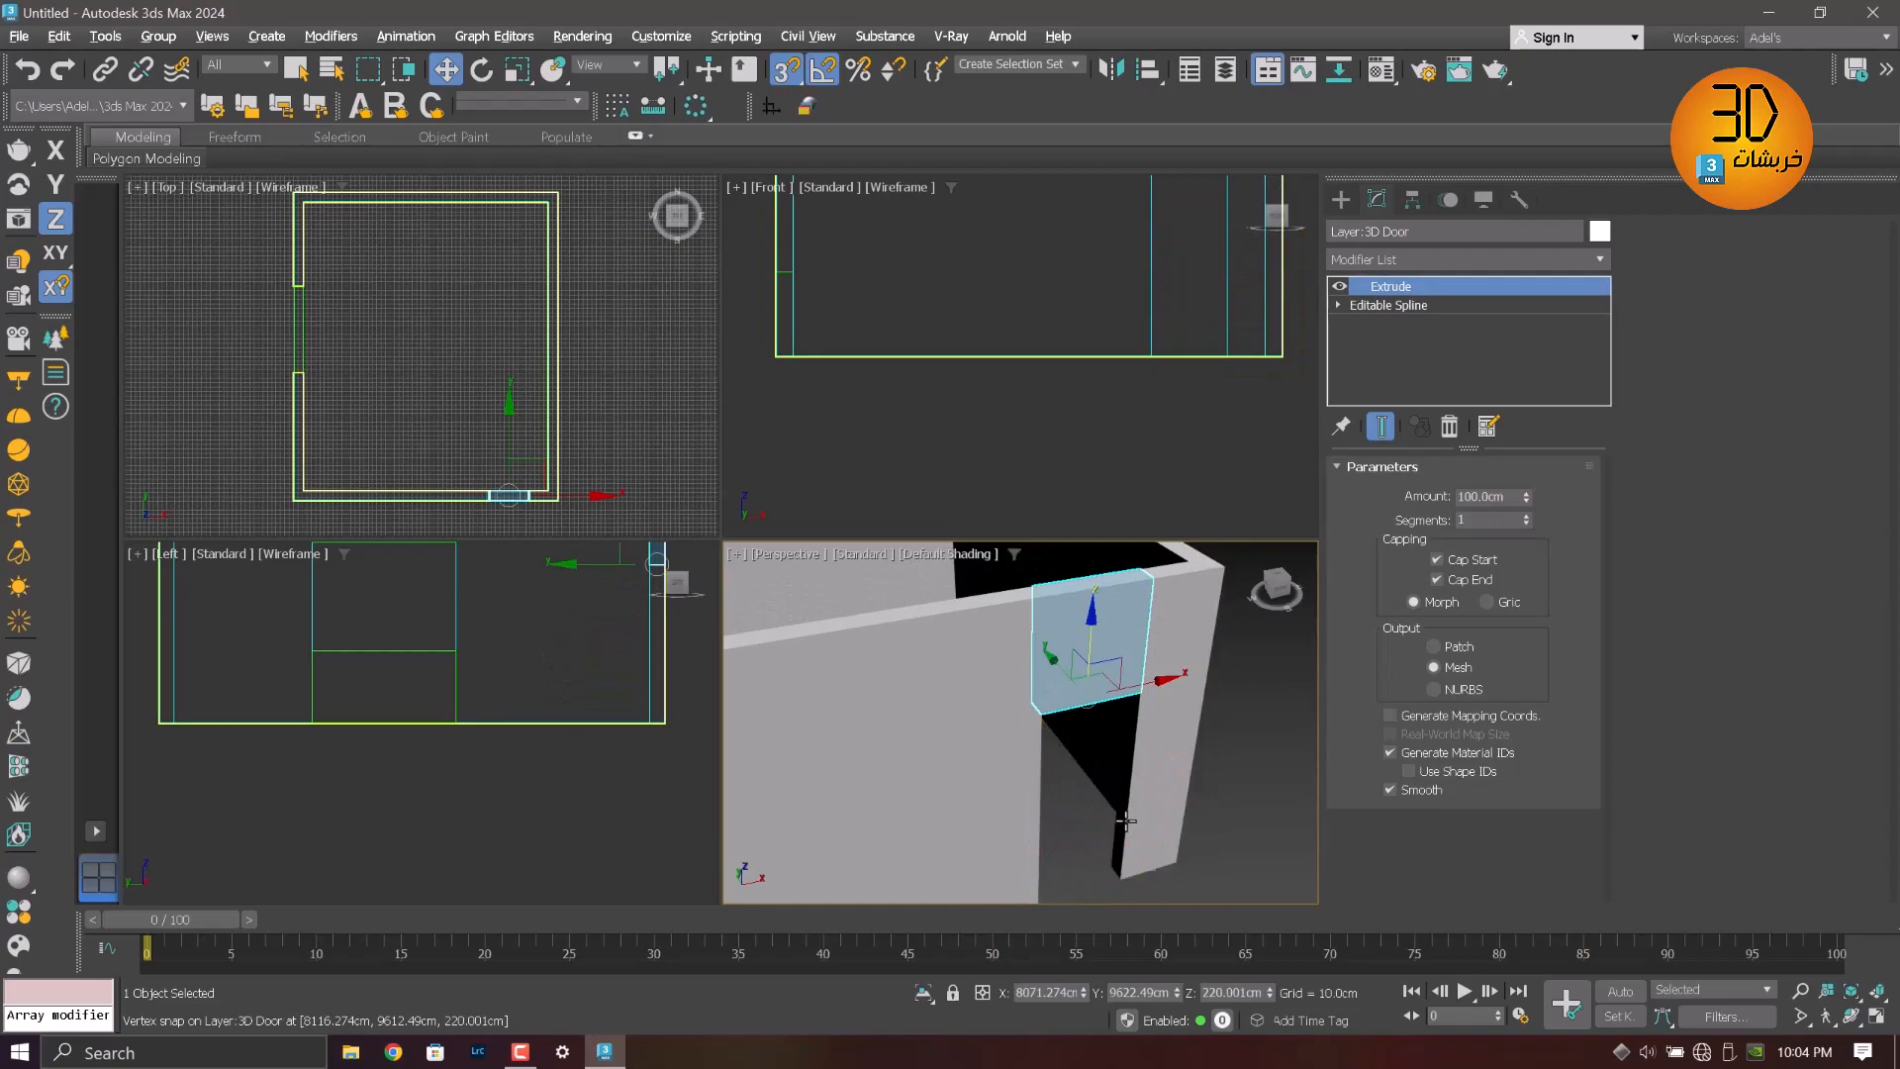
Create a 700 x 600 cm Box, about 60 cm high, snapped to opposite outer corners of the wall tops in the maximized perspective view
mouse_move(1118, 794)
middle_mouse_down("alt")
mouse_move(1089, 815)
mouse_move(1140, 793)
middle_mouse_up("alt")
scroll(1096, 797, "down", 2)
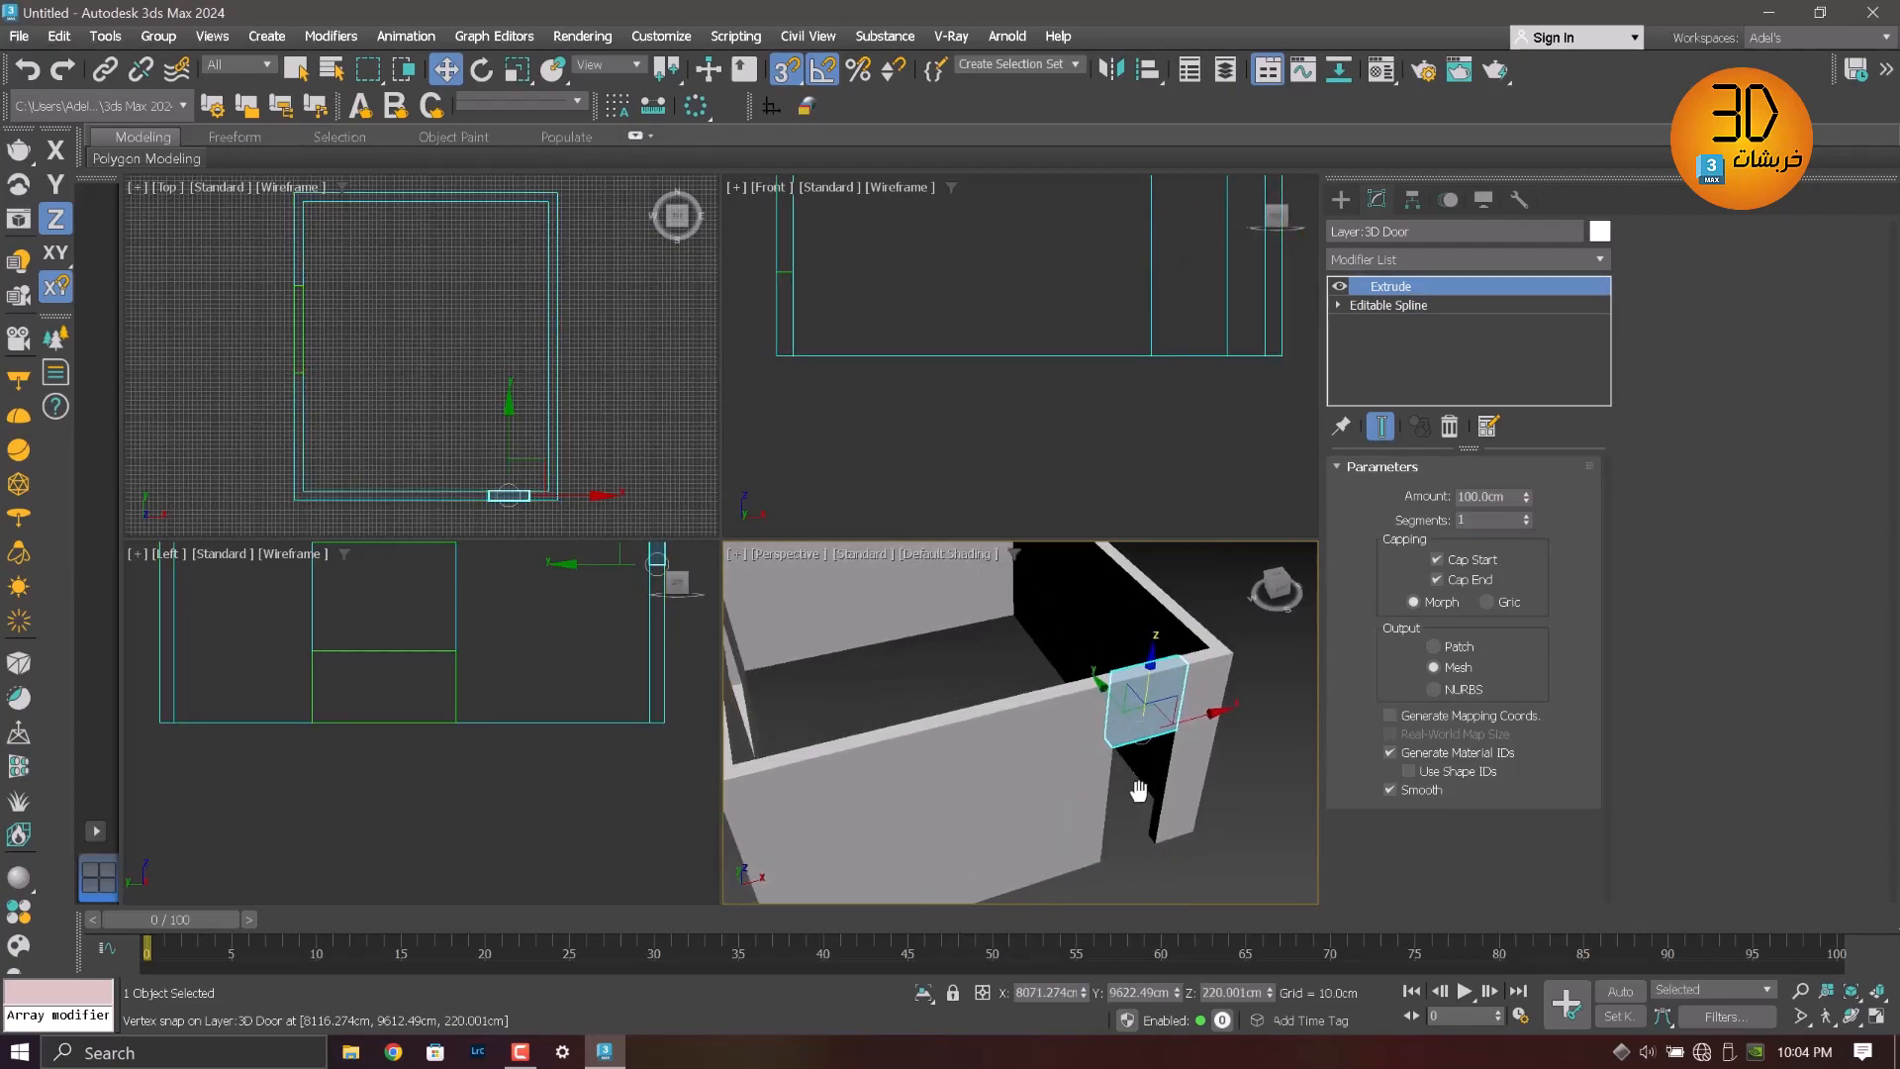
key("alt+w")
middle_click_drag(1000, 657, 819, 703)
scroll(1136, 721, "down", 3)
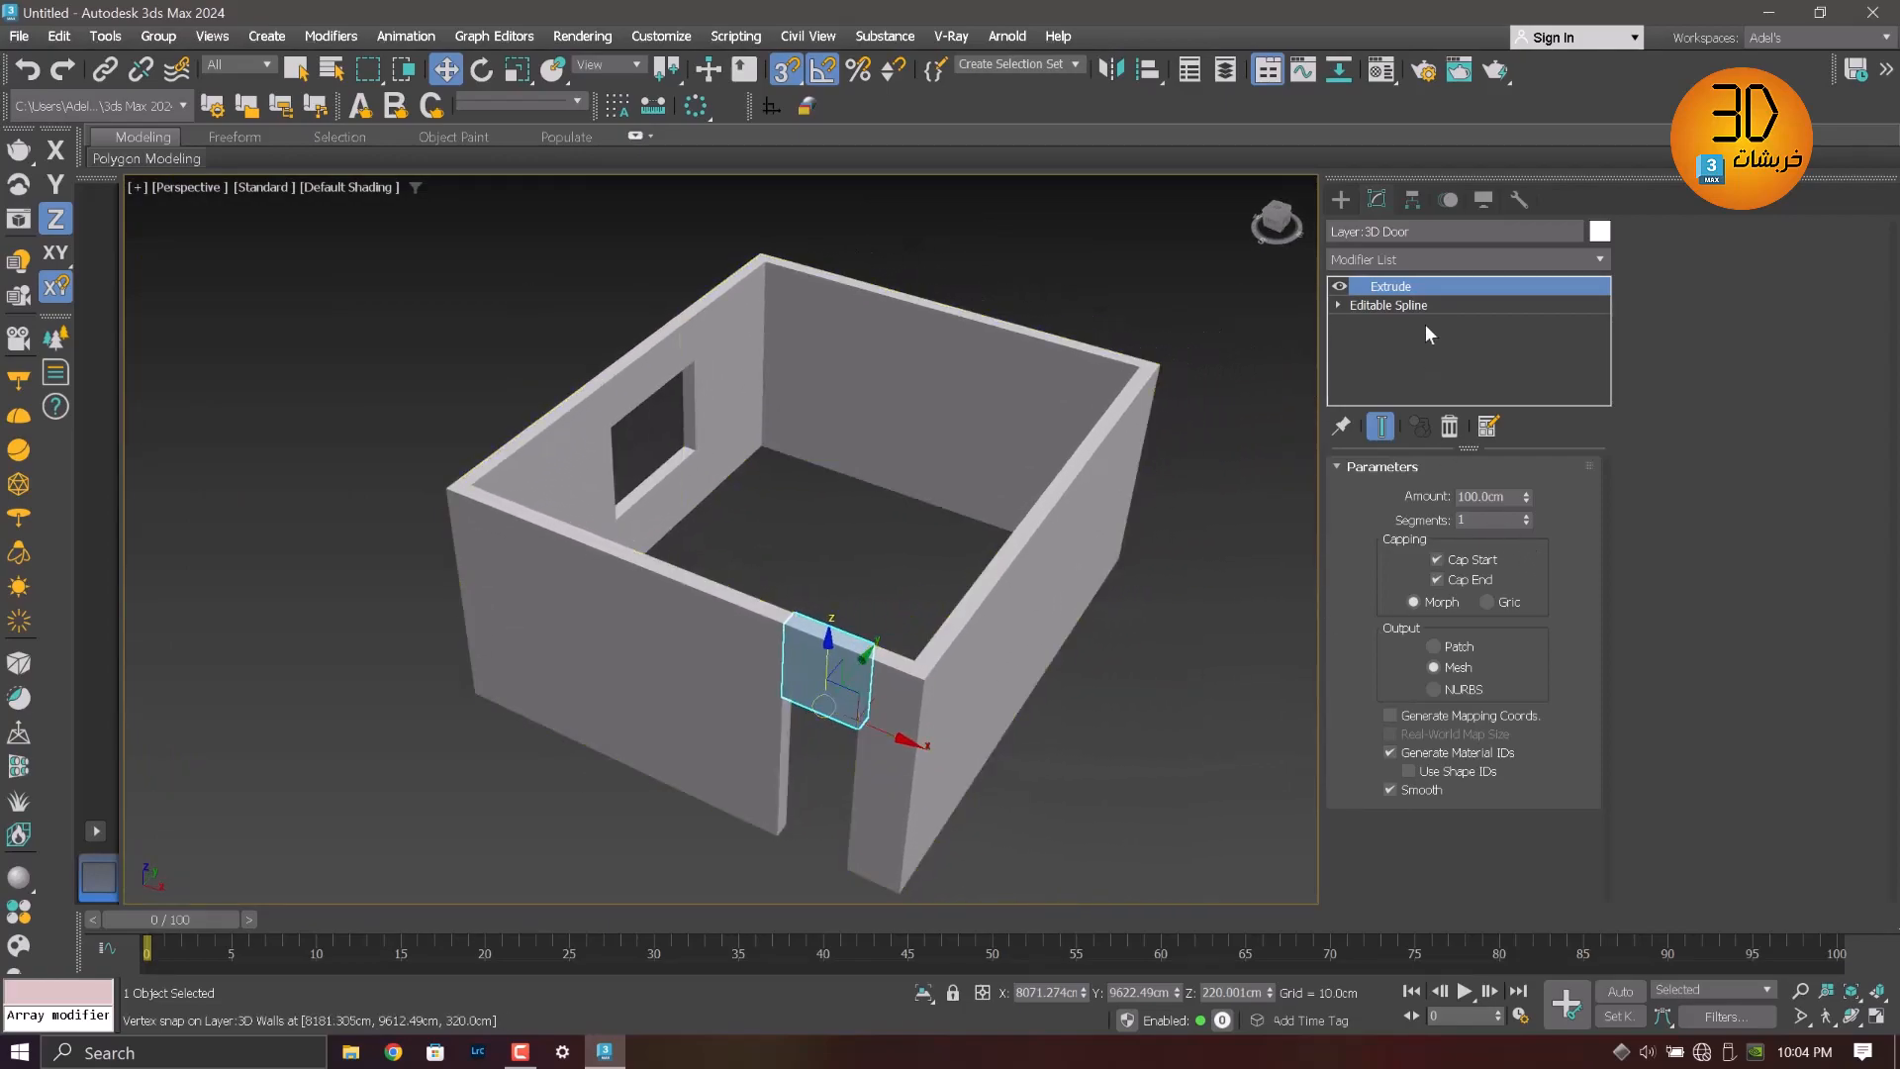
left_click(1341, 198)
left_click(1396, 342)
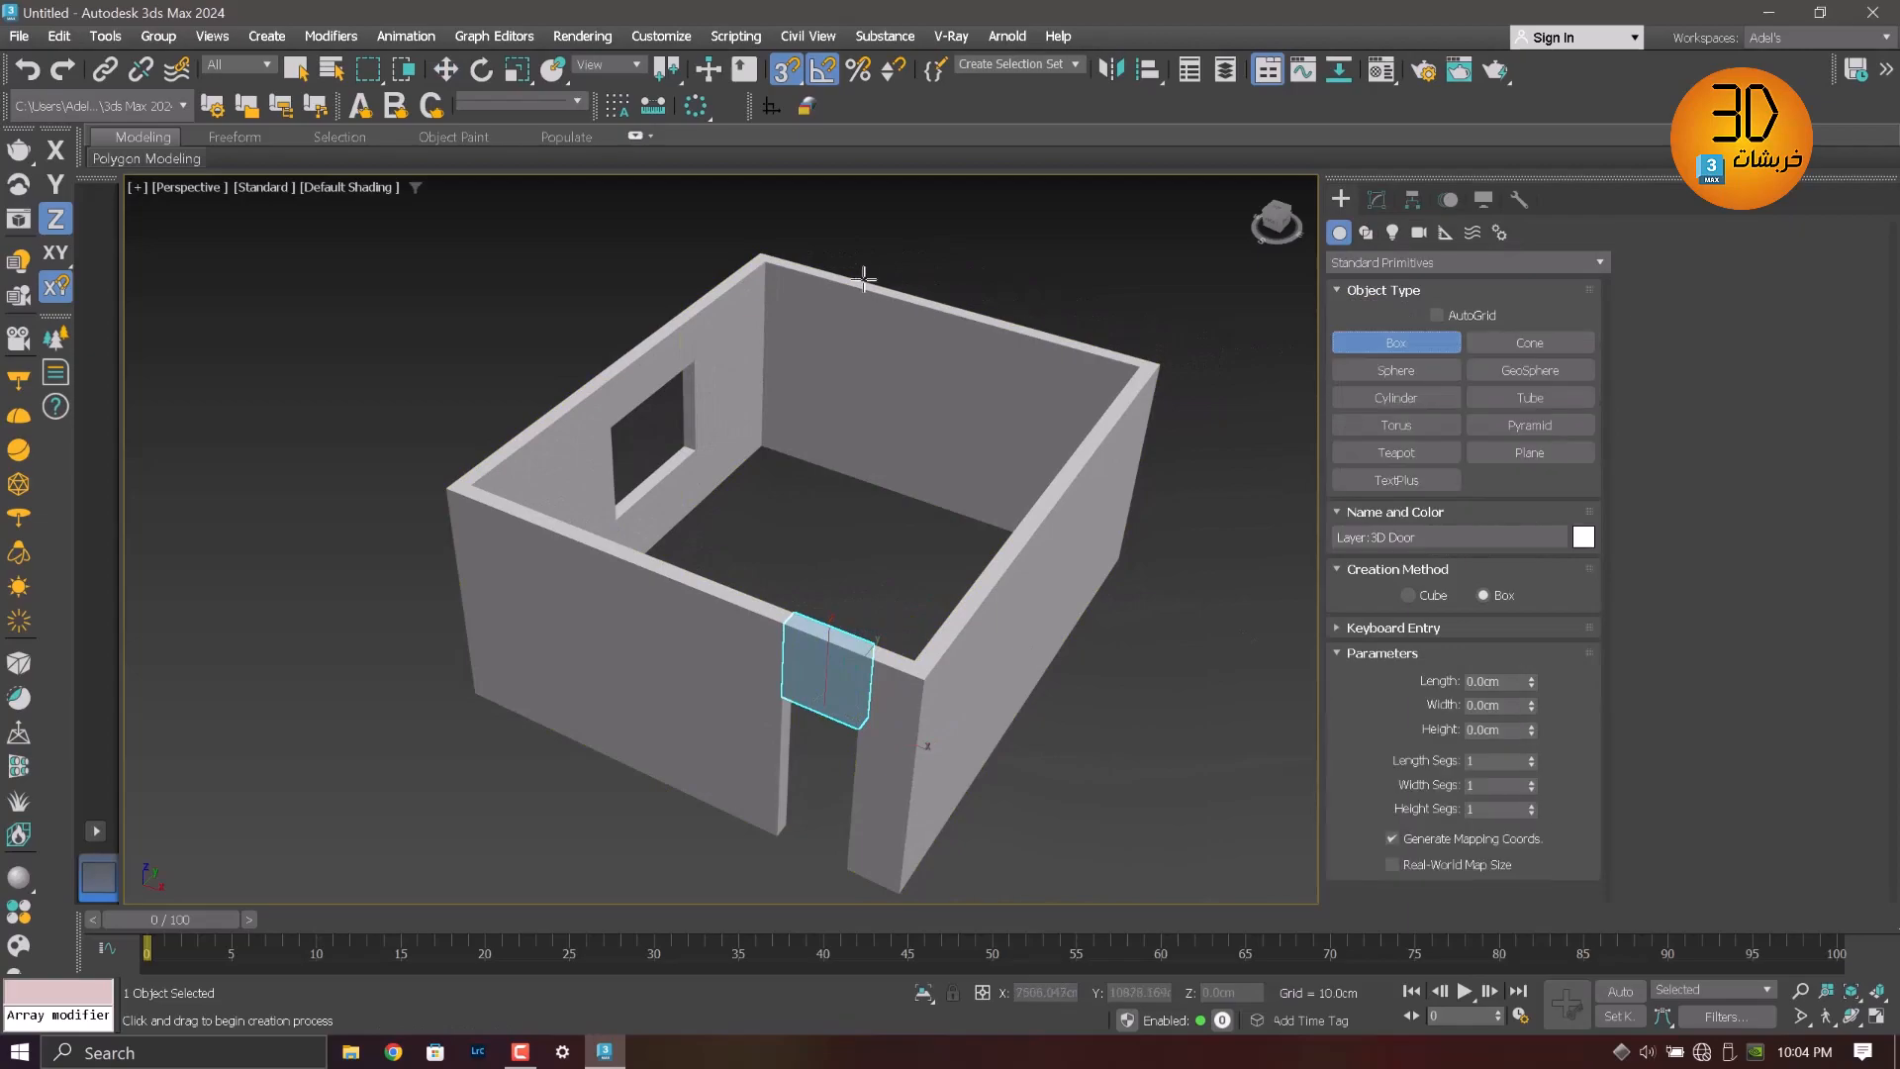
left_click_drag(761, 250, 927, 677)
left_click(920, 645)
Set the roof box's height to 10 cm
left_click(1412, 199)
left_click(1377, 199)
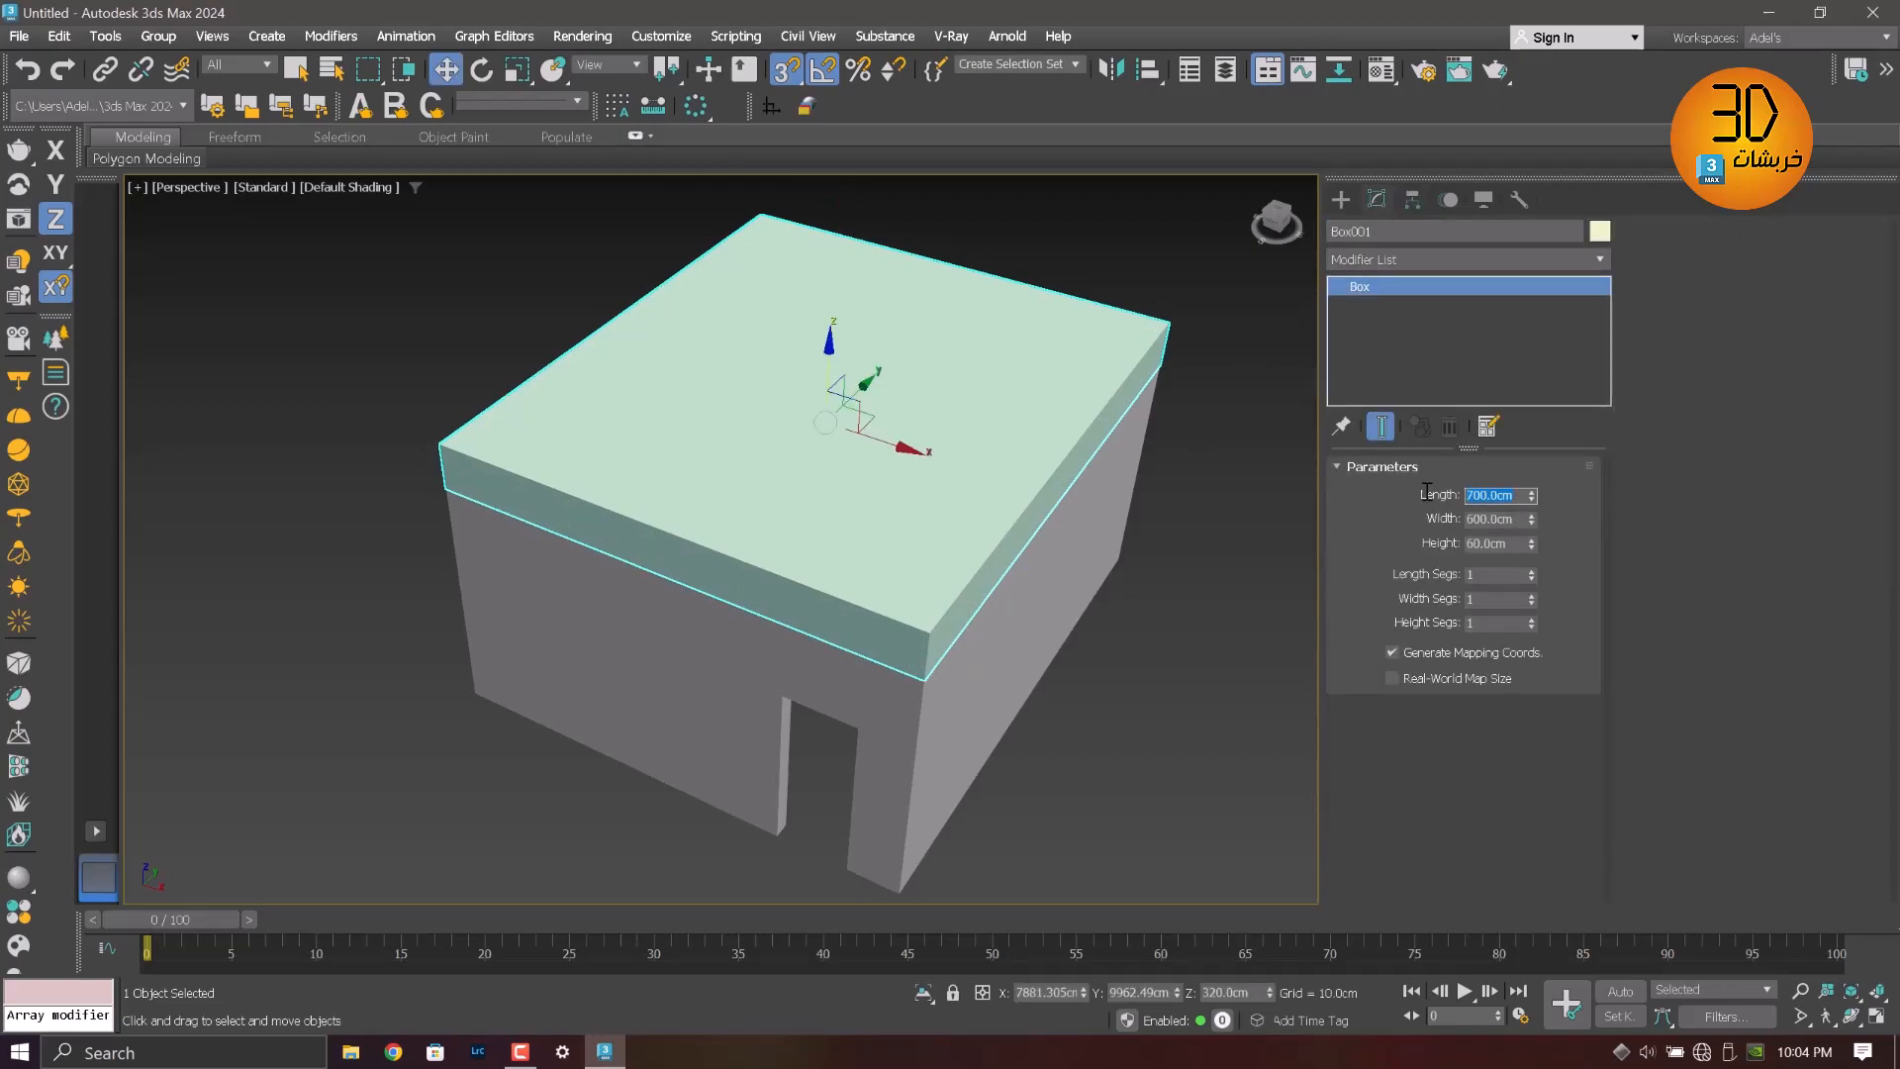
double_click(1504, 543)
type("10")
key("Return")
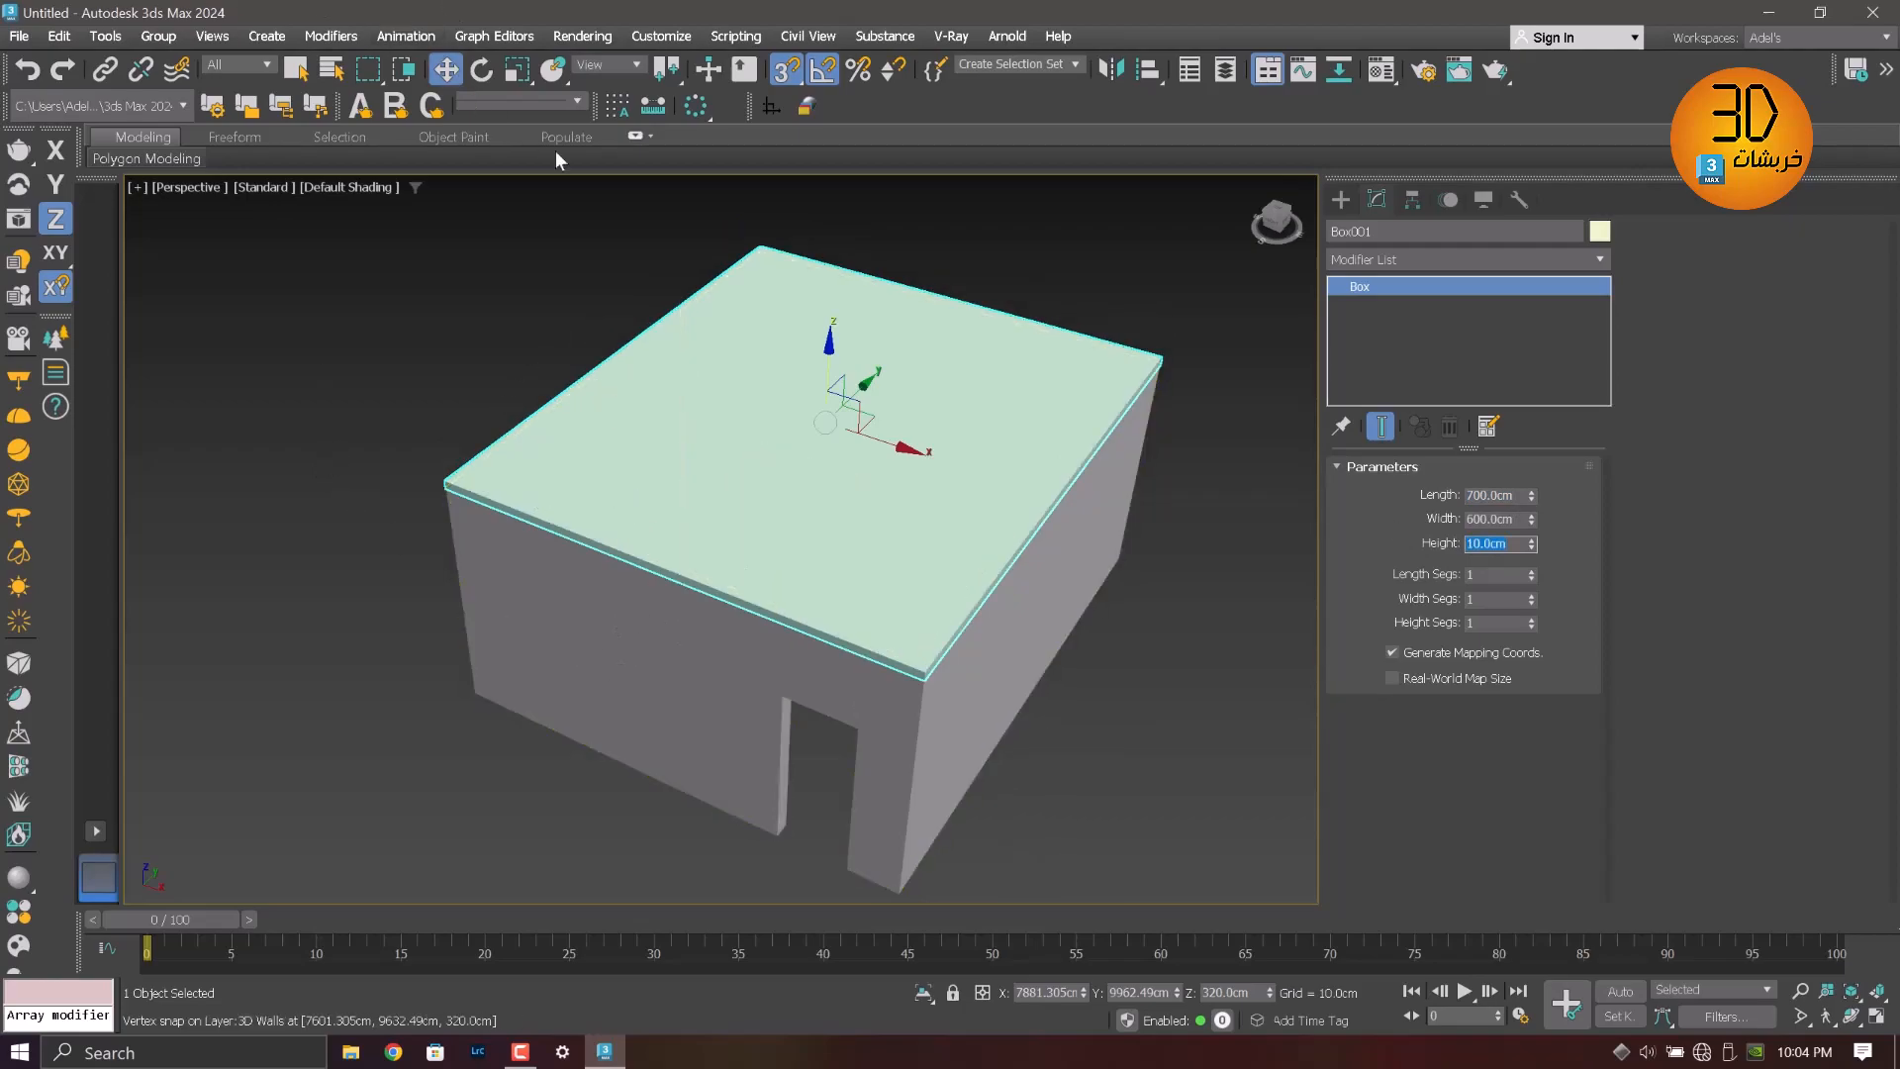
Clone the roof slab downward along Z to below the walls as a single independent copy for the floor
middle_click_drag(861, 678, 879, 457)
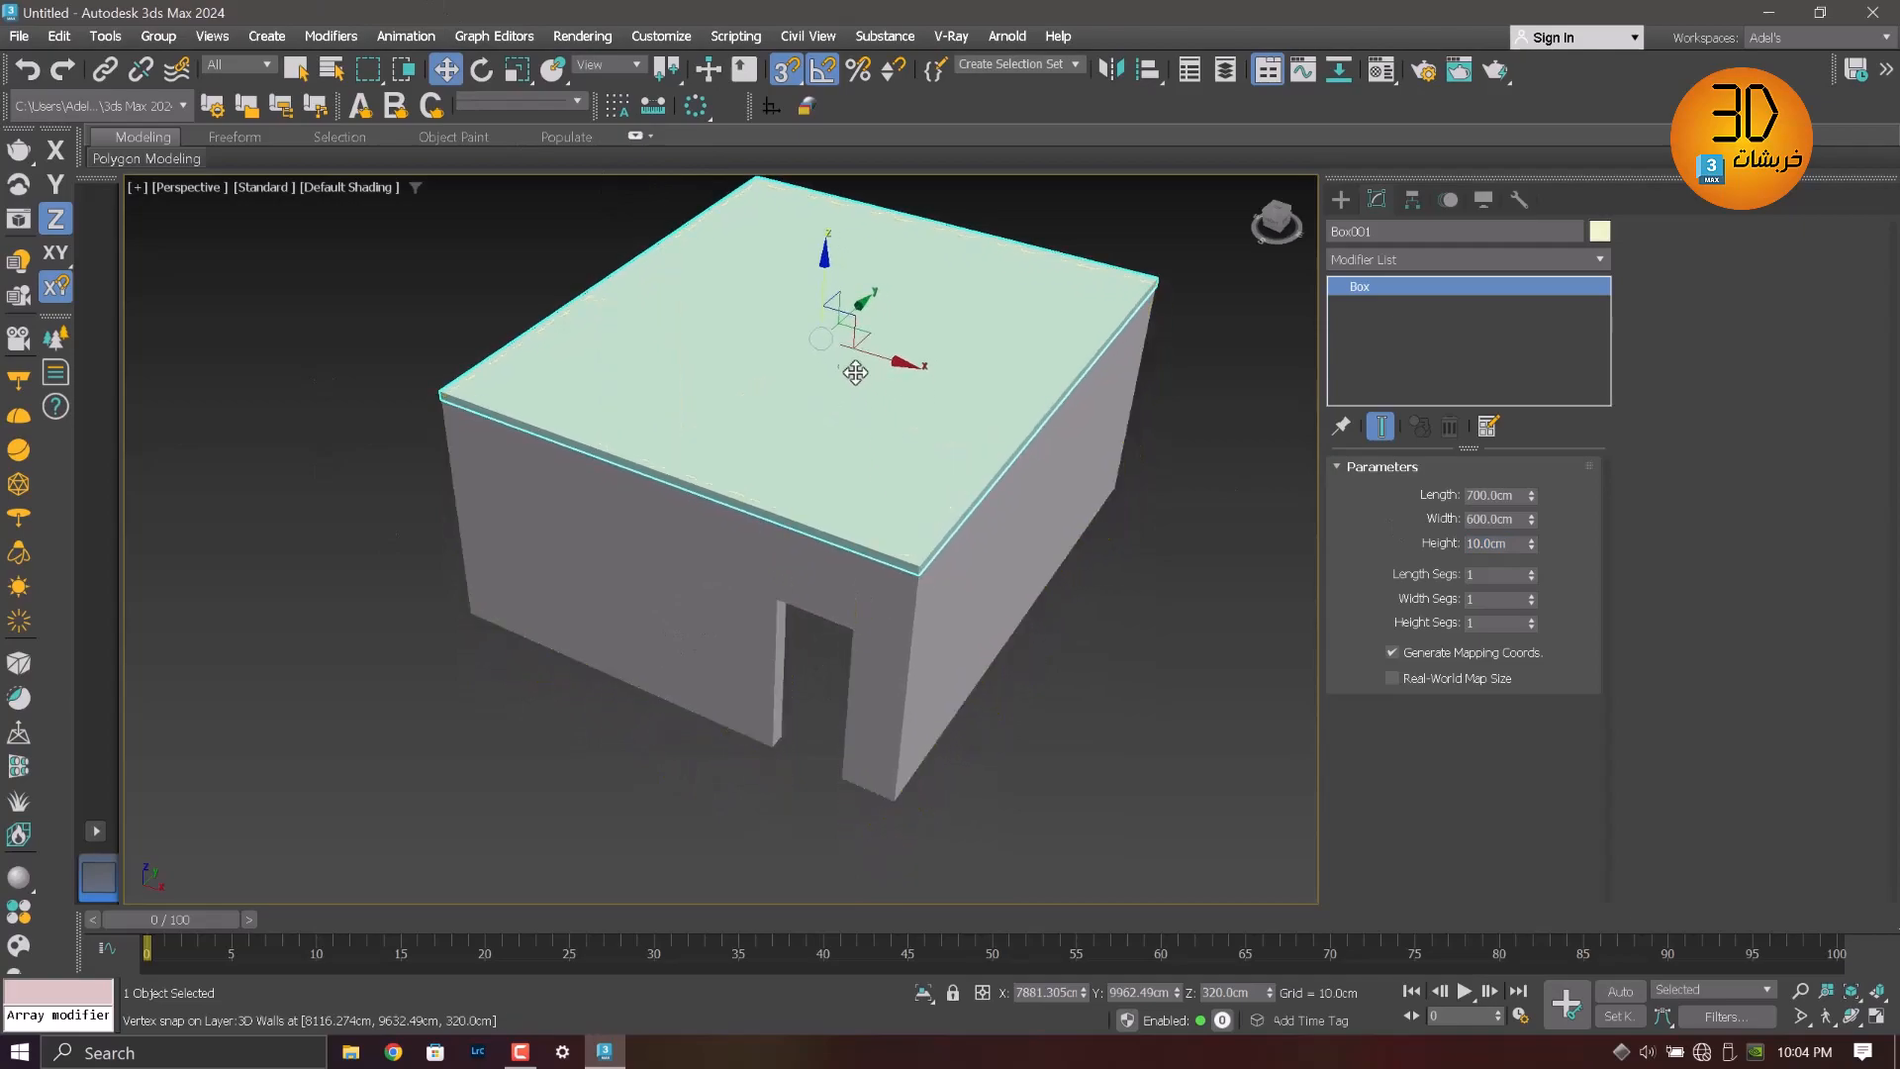
left_click_drag(821, 263, 794, 805, "shift")
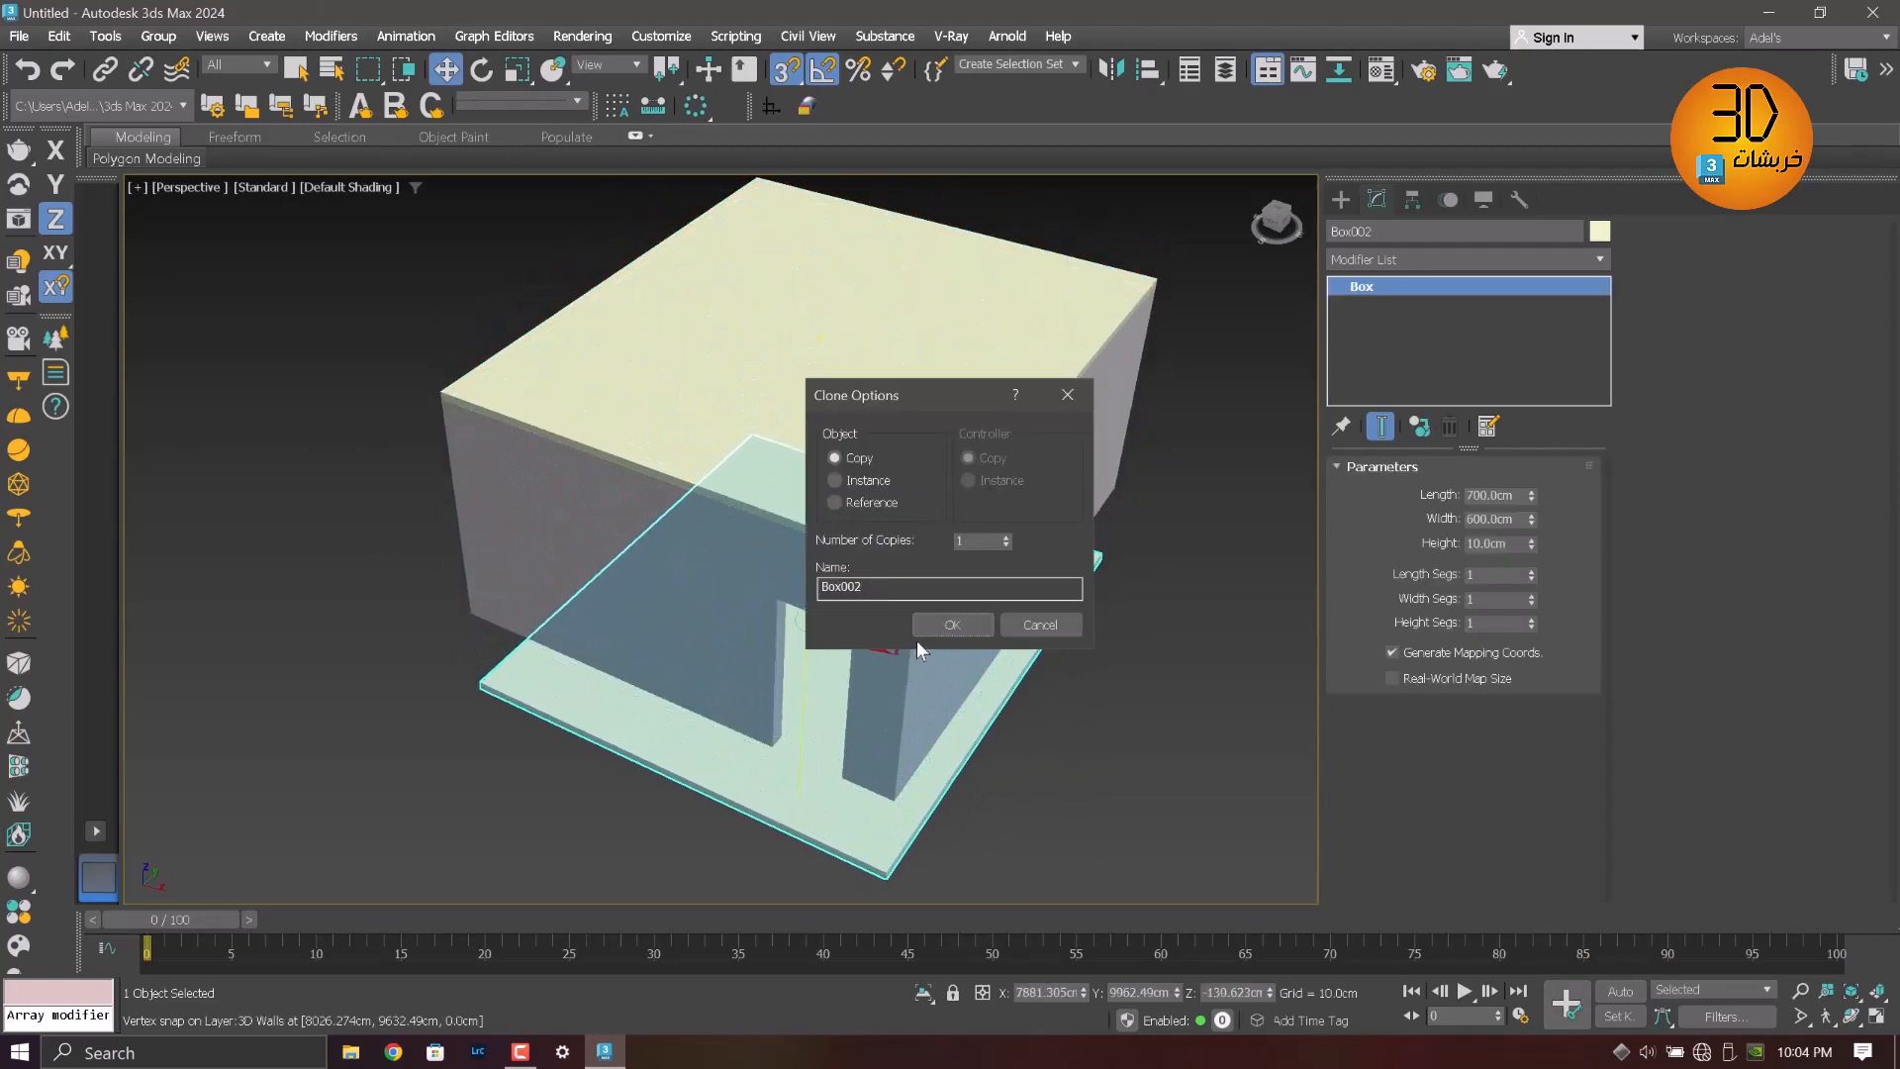
left_click(950, 625)
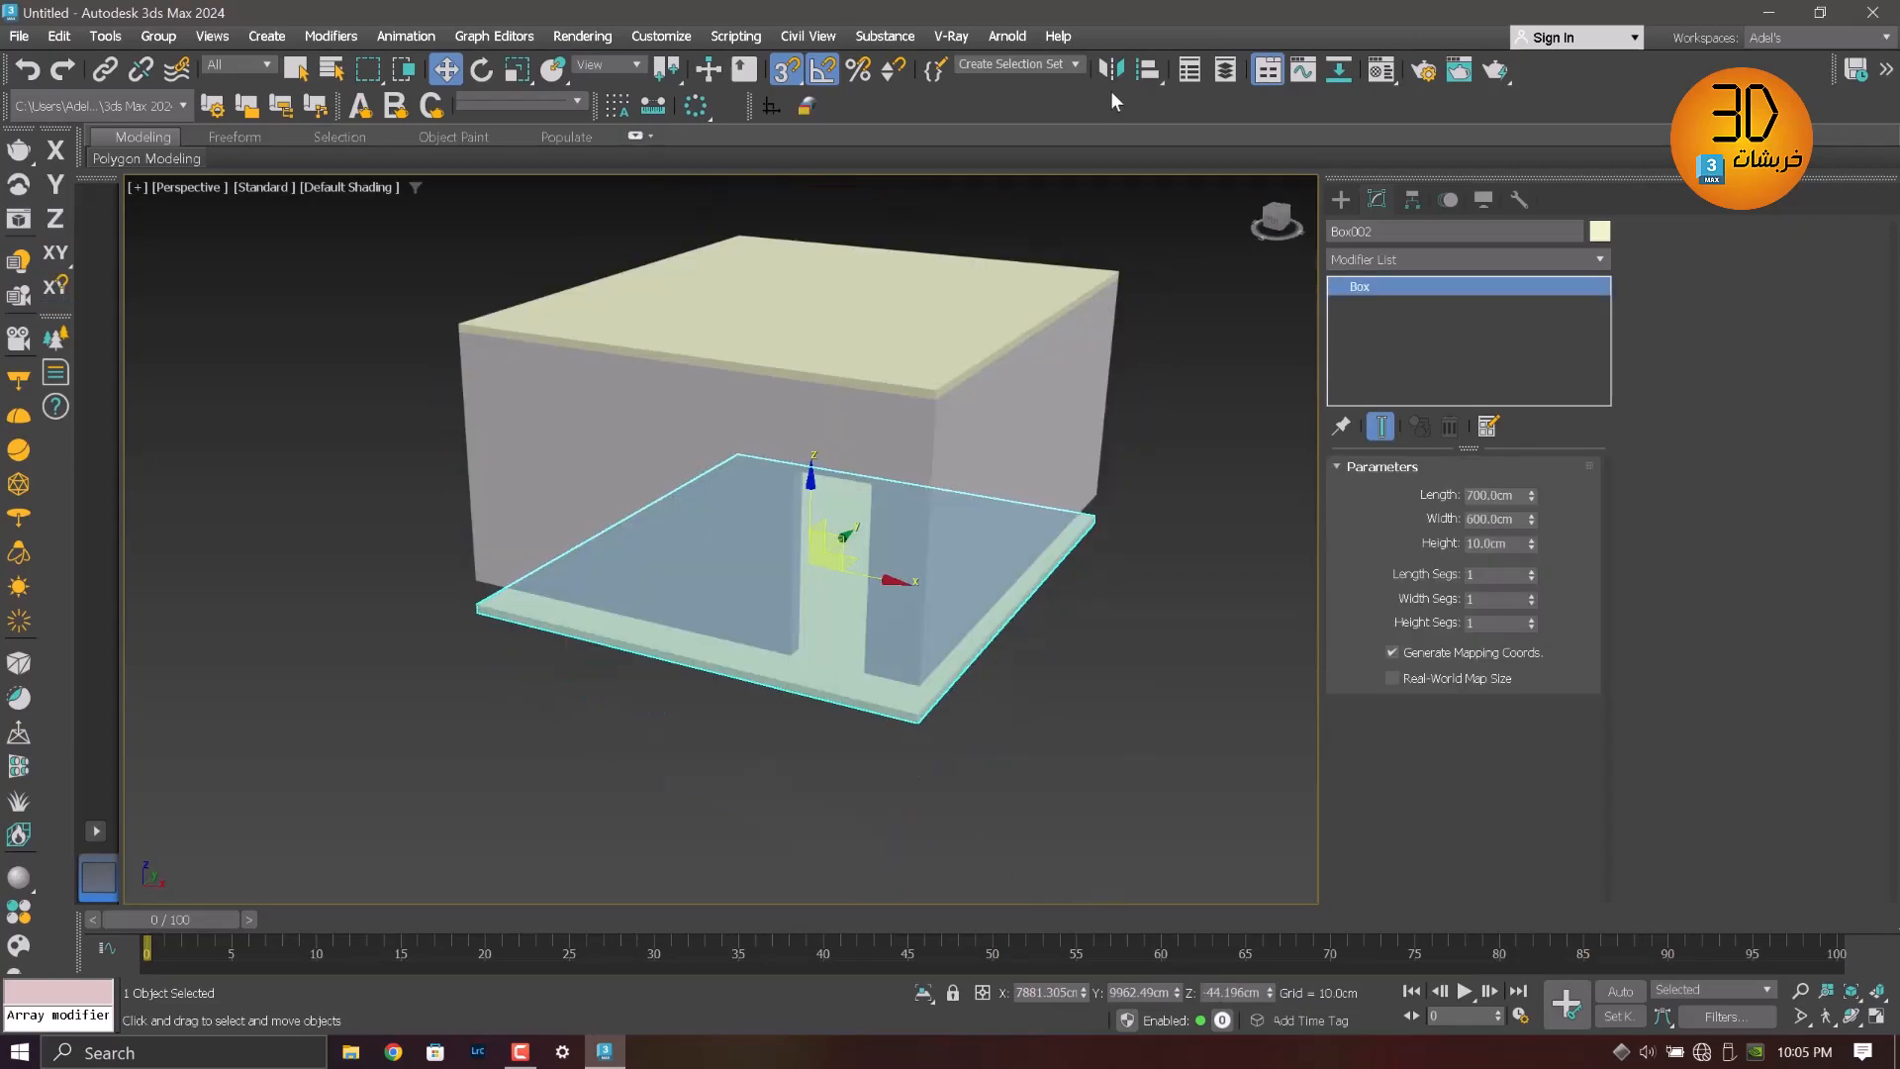
Turn off snapping, set the floor slab's Z position to -10 cm and deselect it
key("F7")
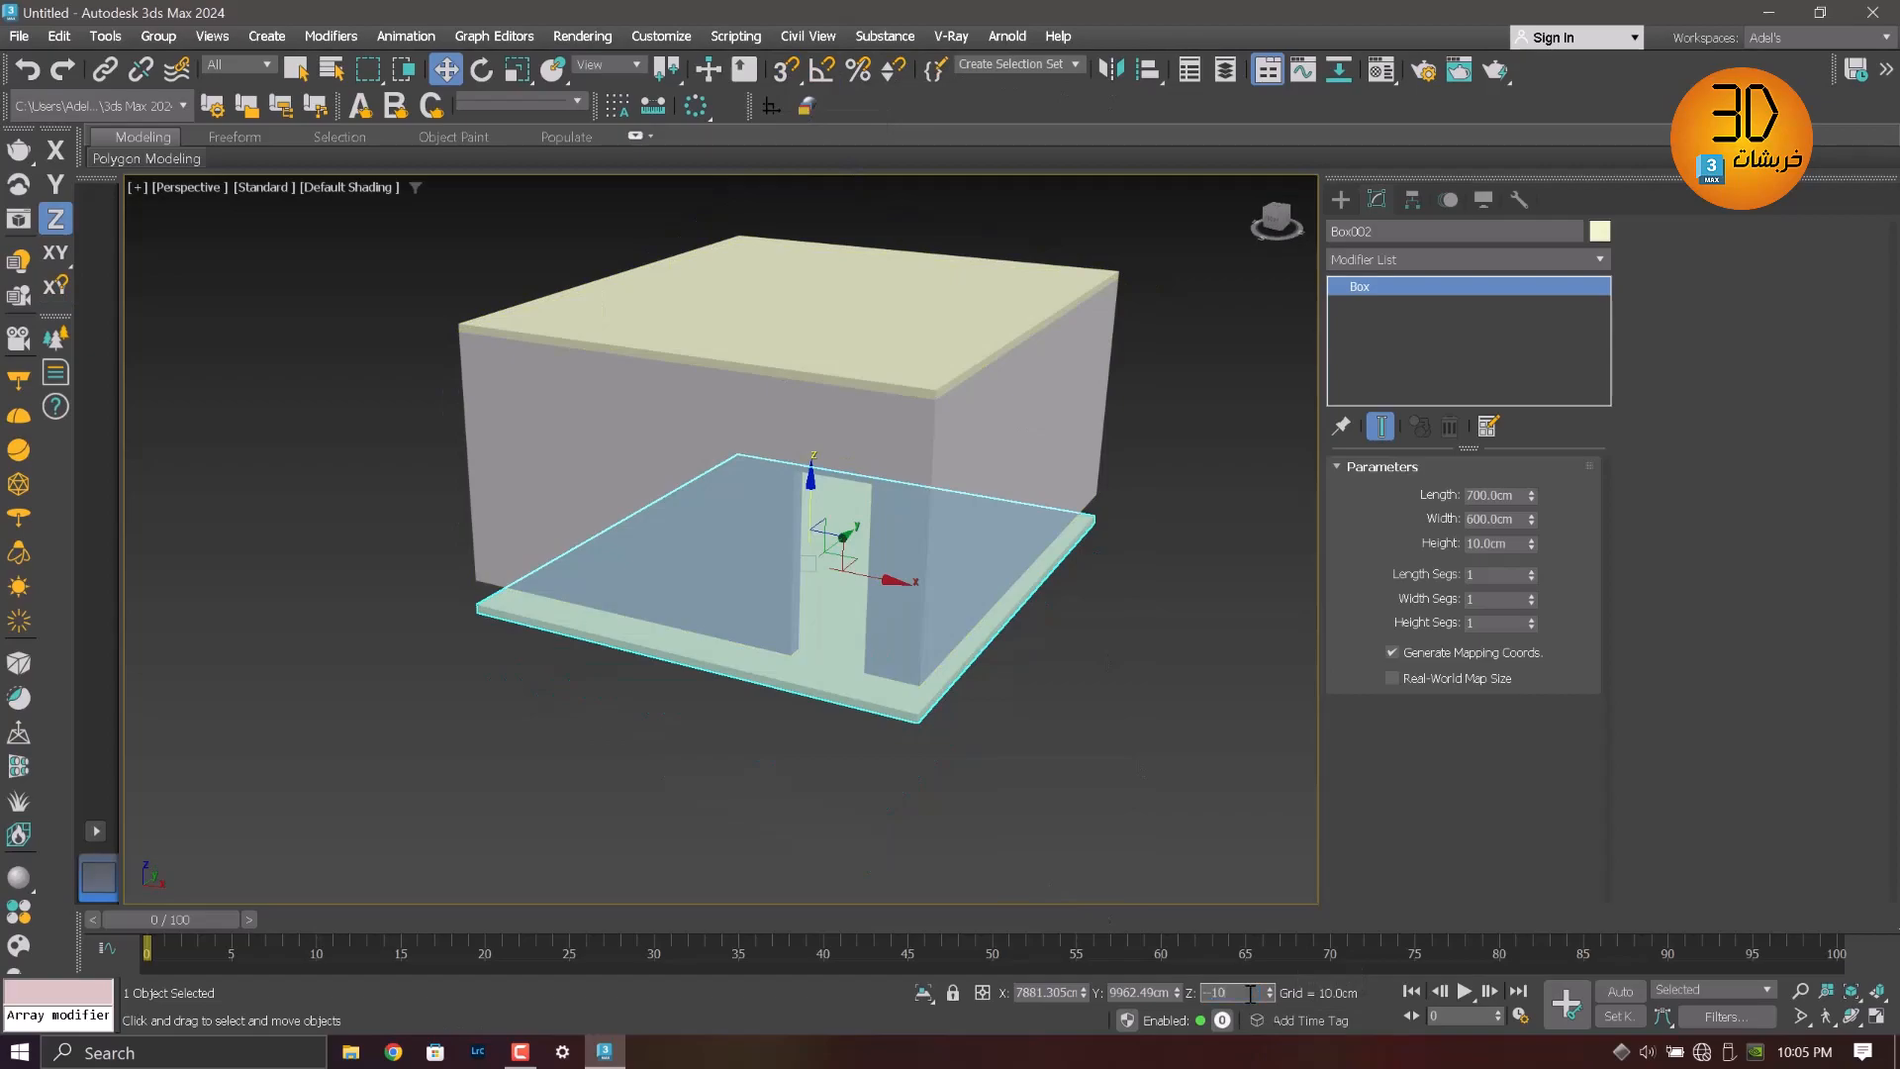
key("Return")
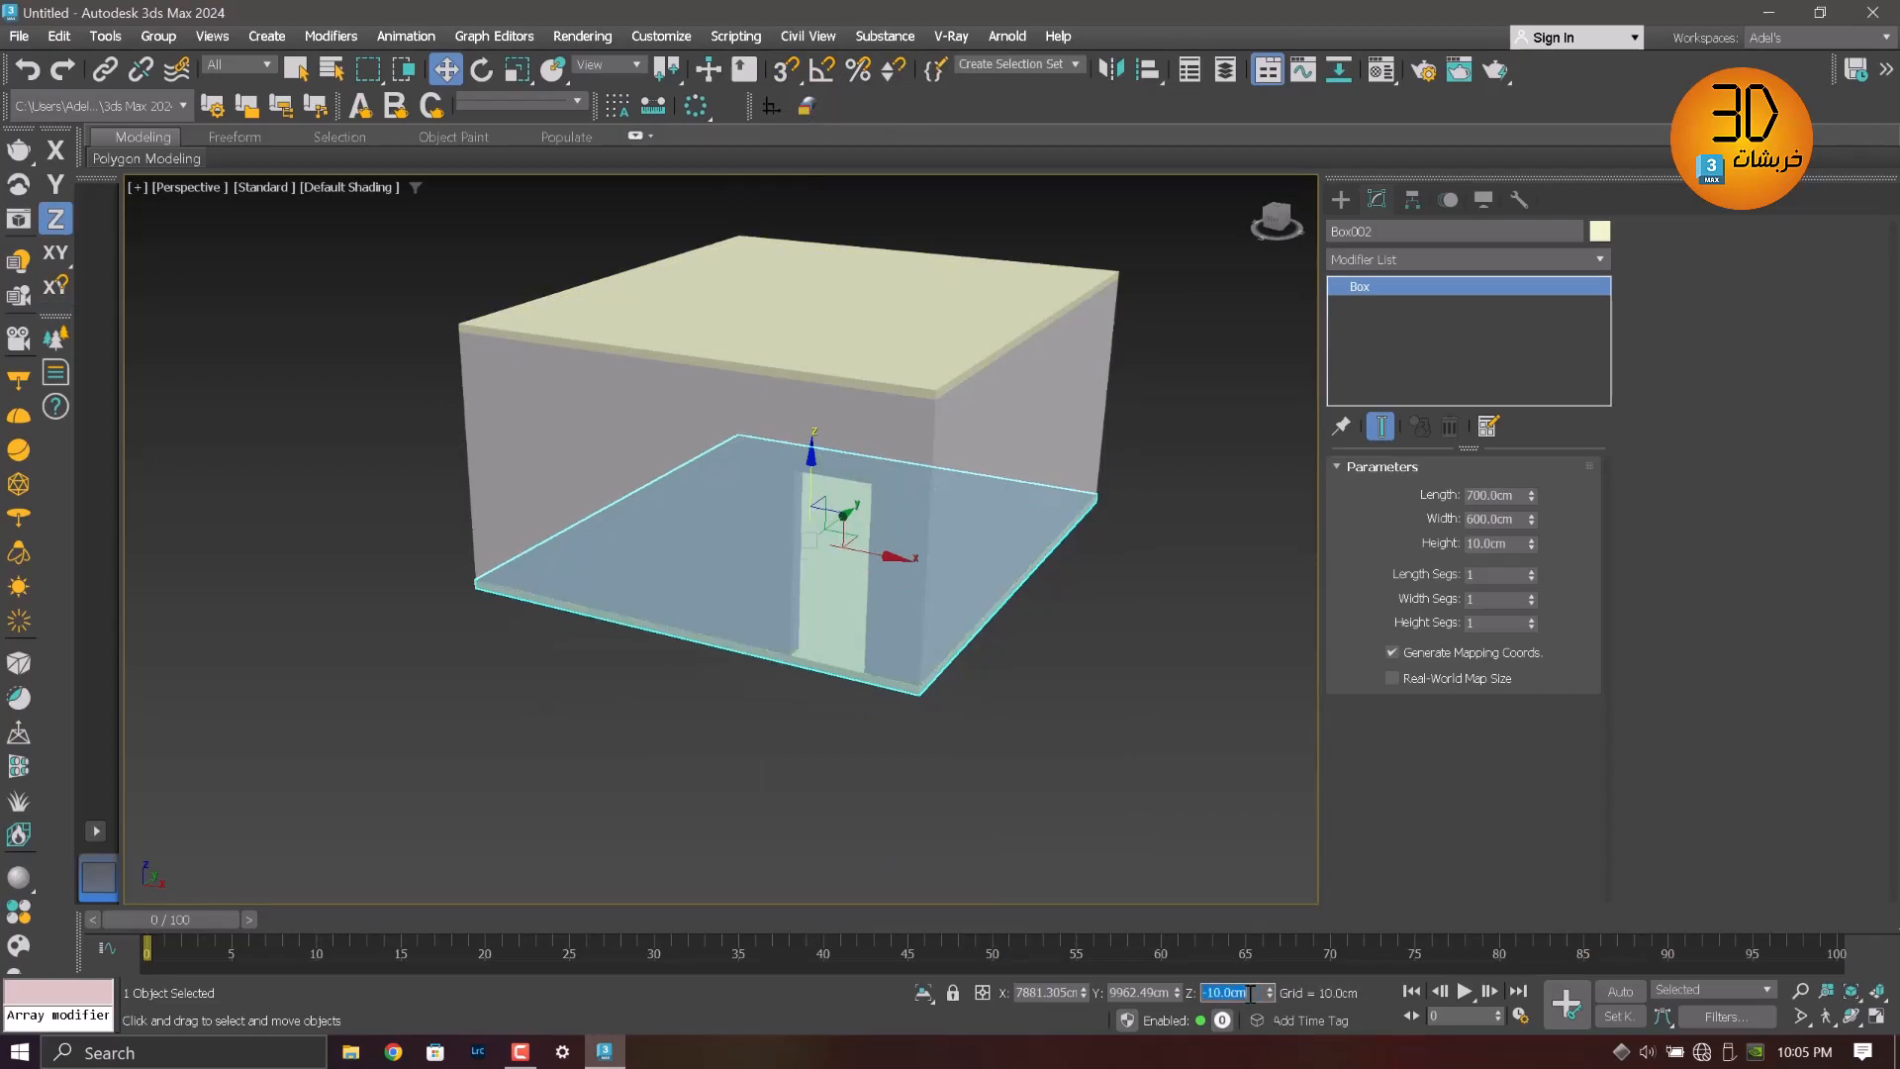
scroll(847, 717, "up", 6)
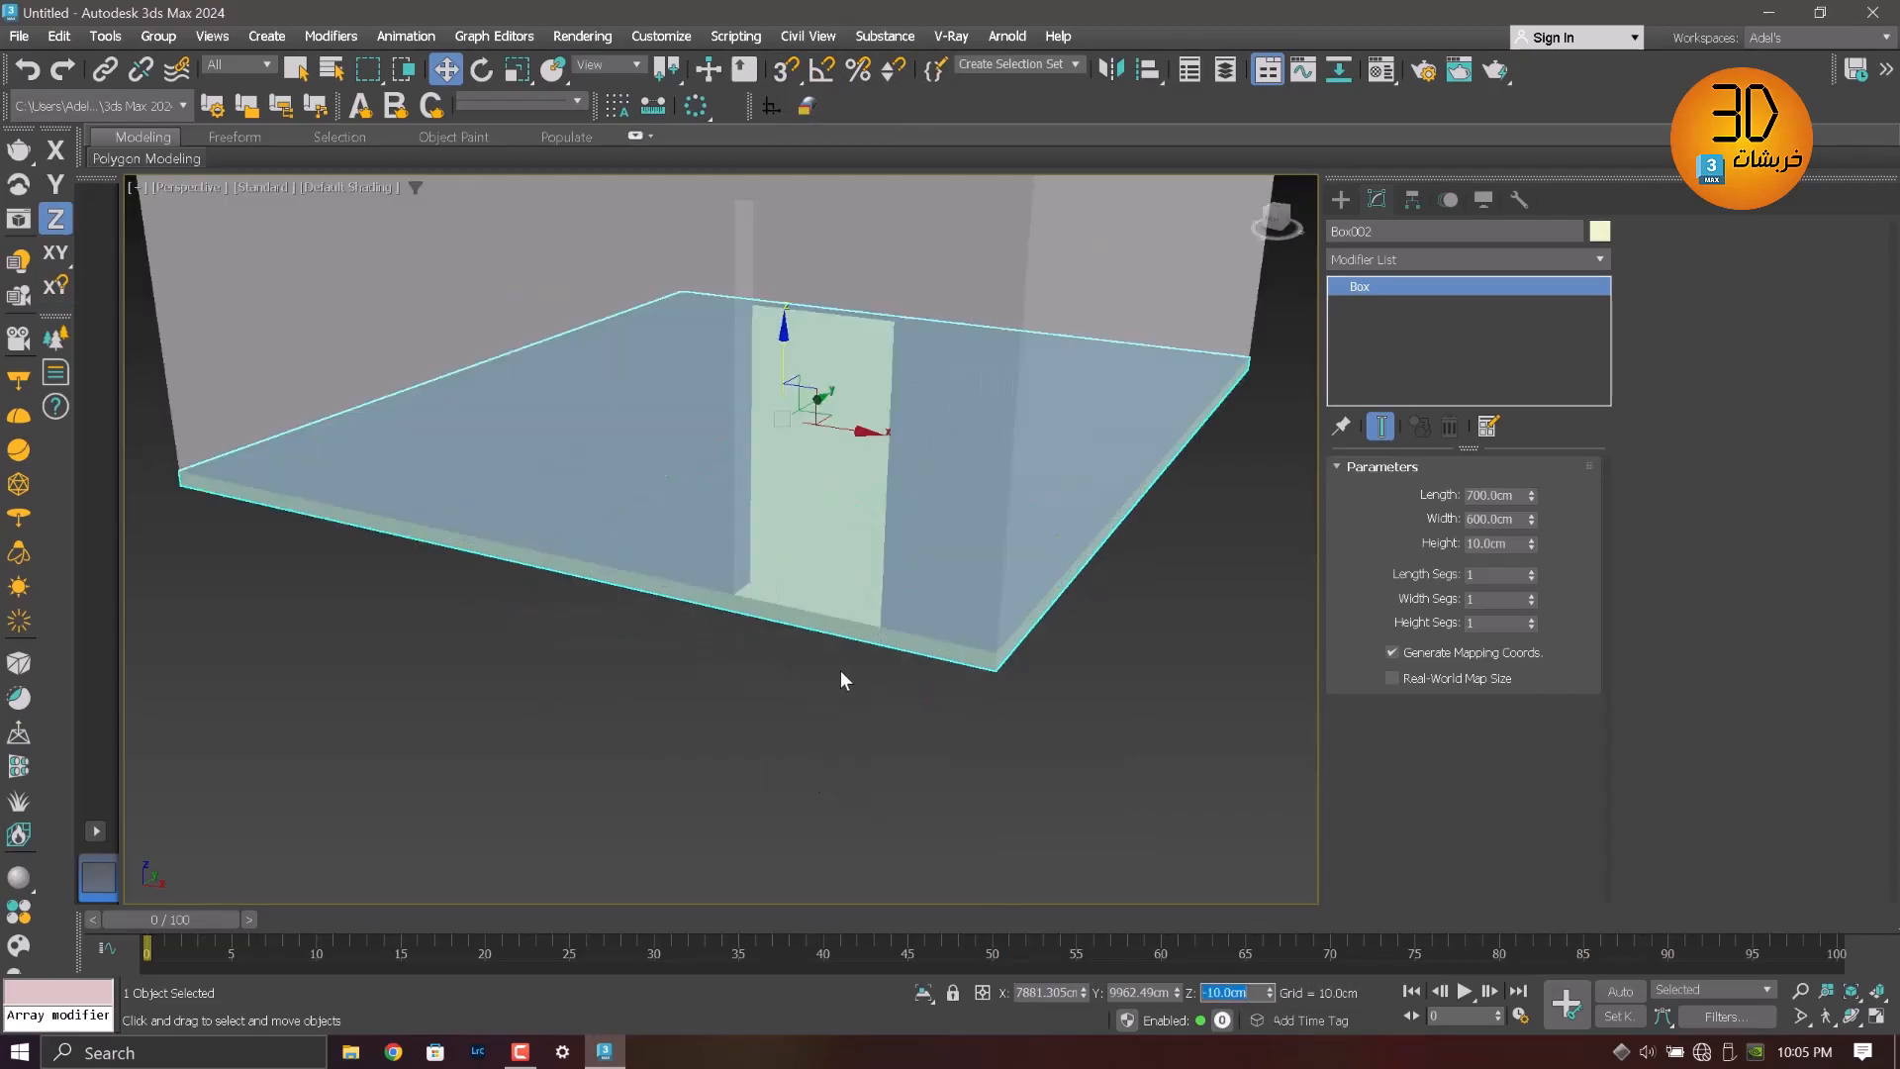
left_click(829, 671)
Inspect the room from the window and door sides, including how the floor slab meets the walls
scroll(828, 684, "down", 6)
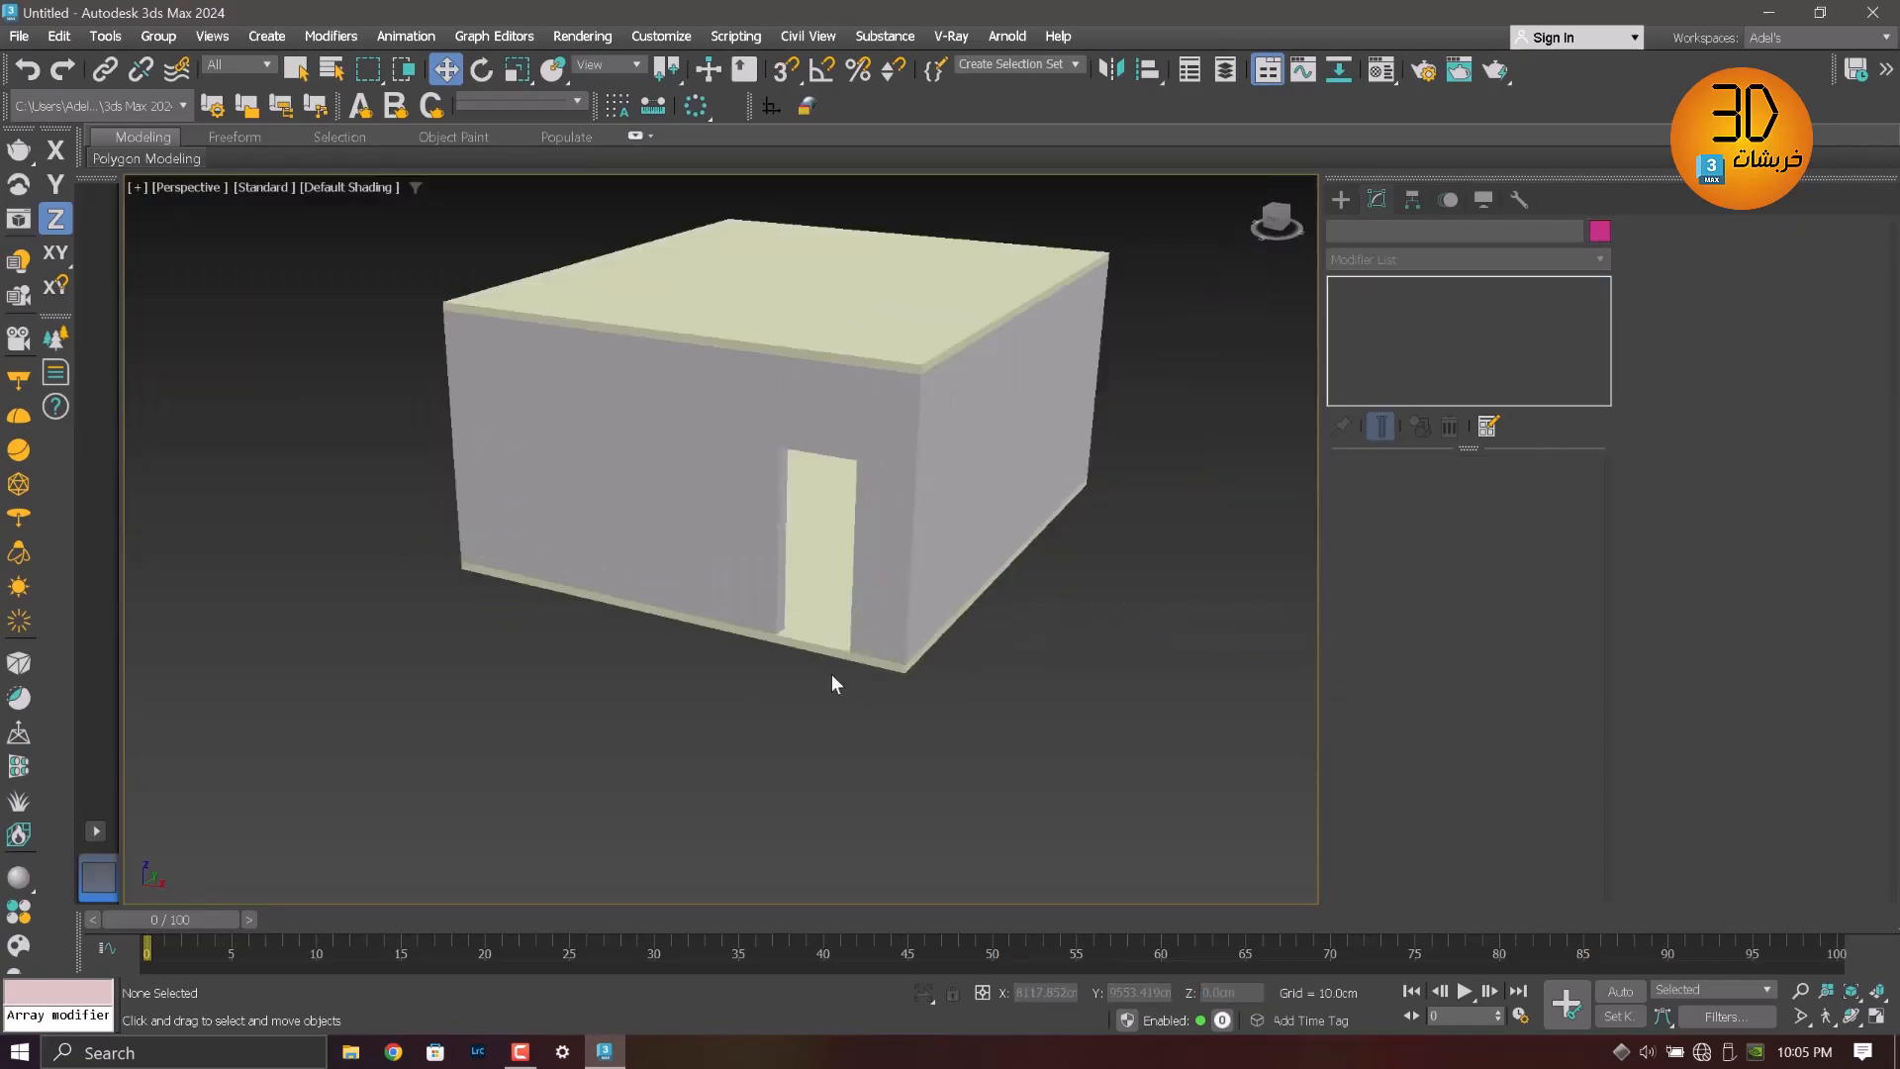
middle_click_drag(865, 650, 964, 655, "alt")
middle_click_drag(772, 573, 821, 609, "alt")
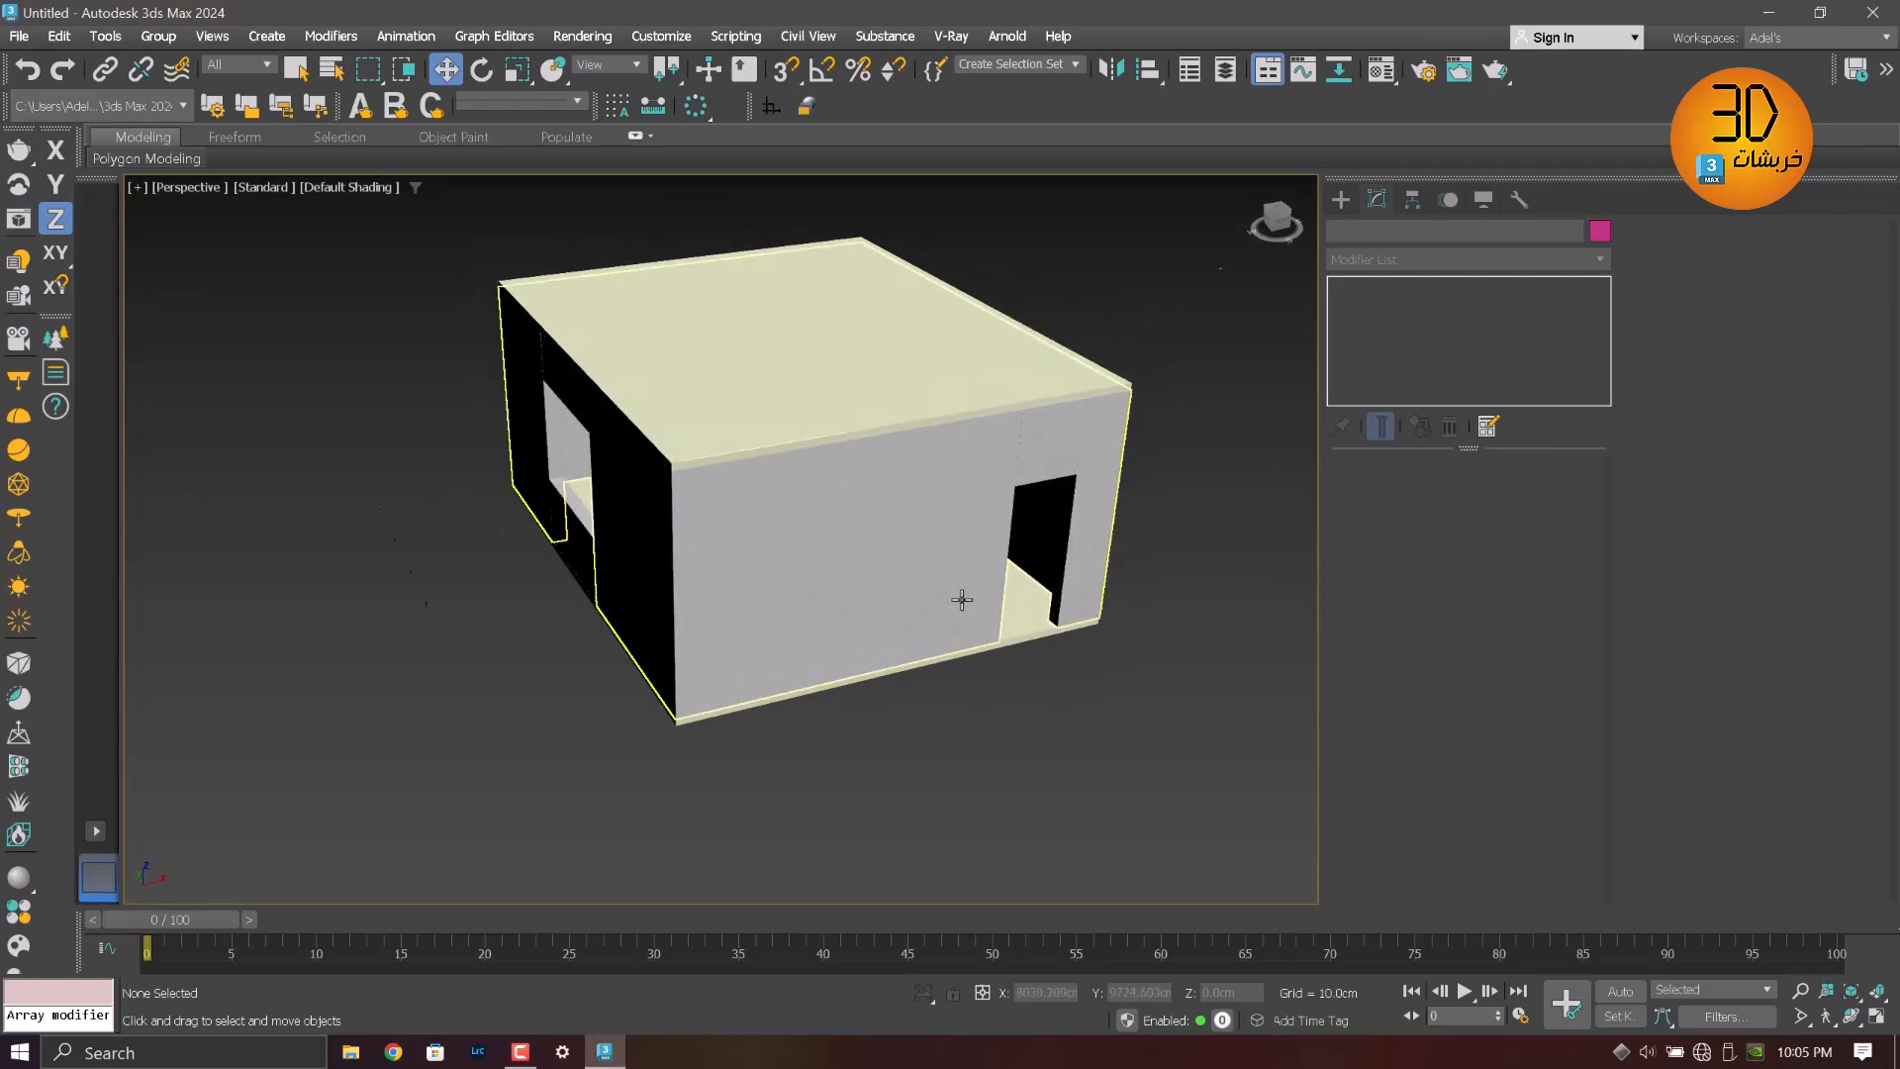
scroll(993, 608, "up", 5)
middle_click_drag(1022, 616, 917, 685, "alt")
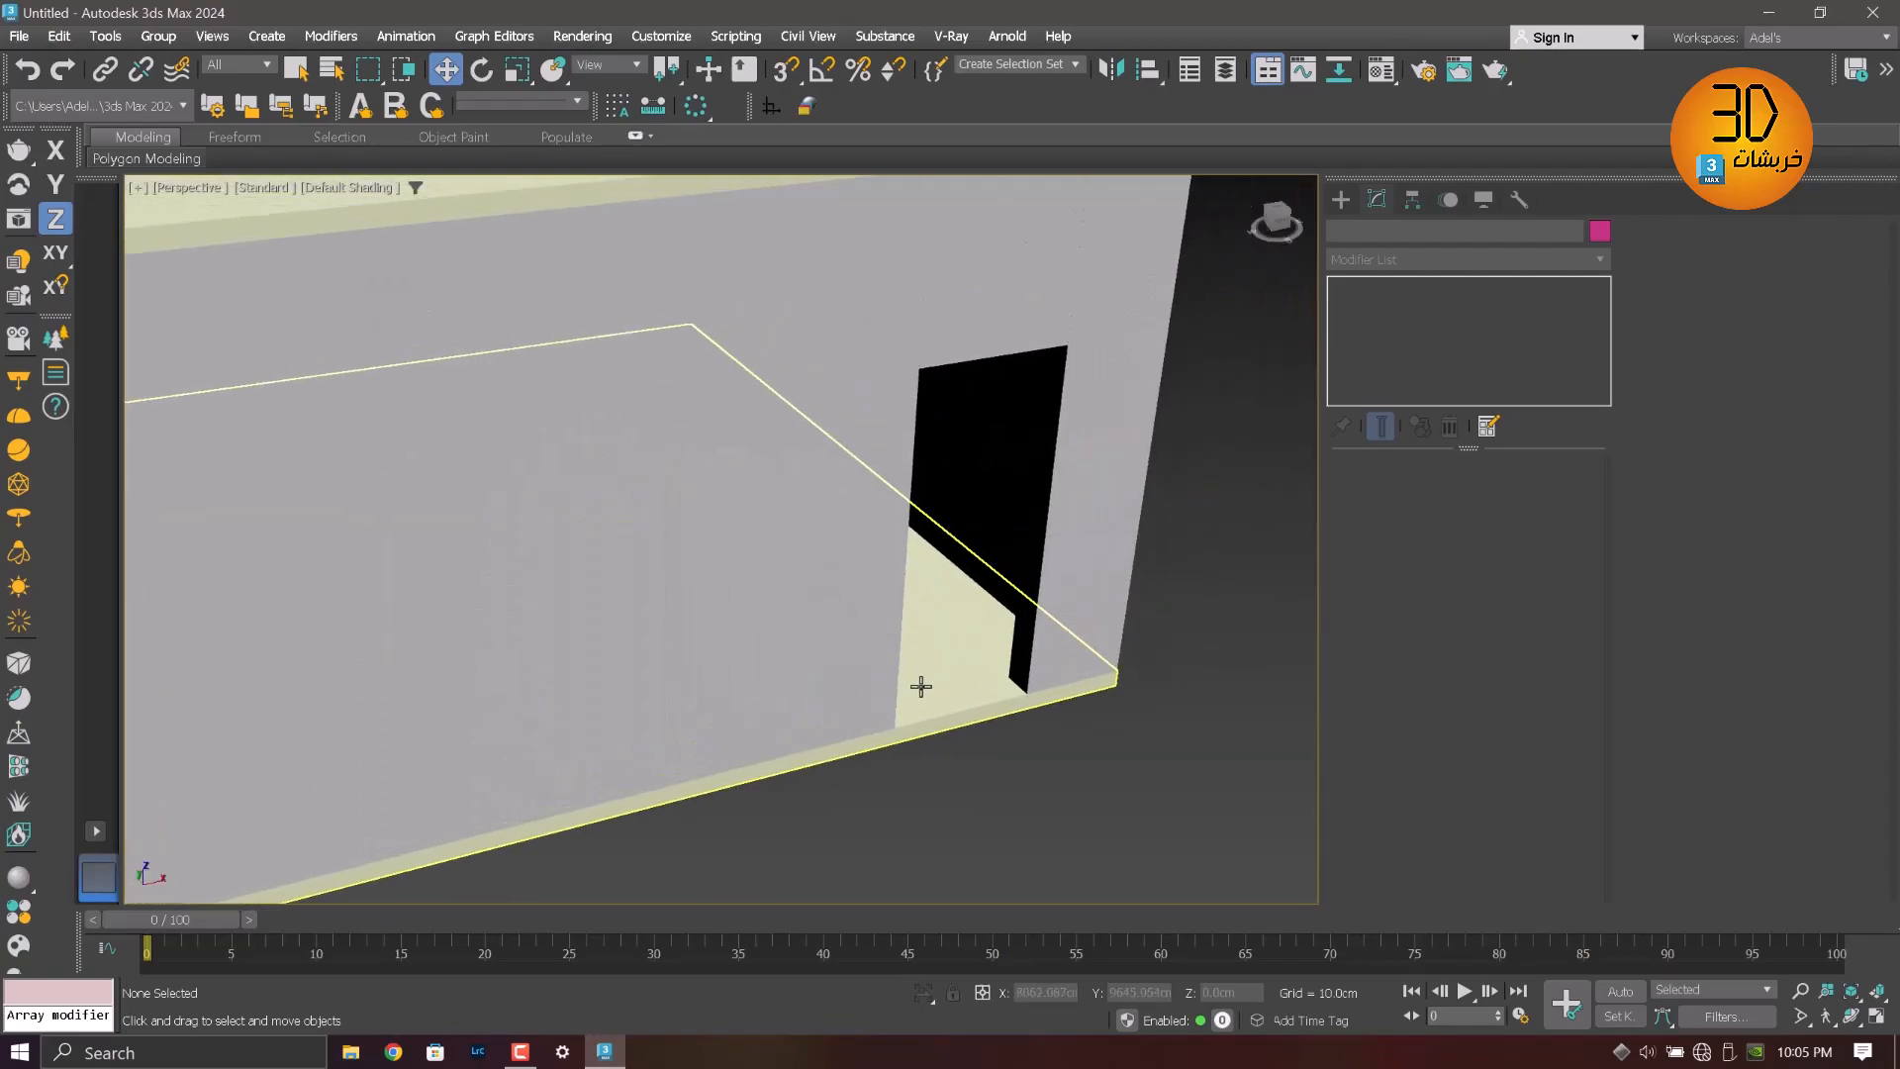